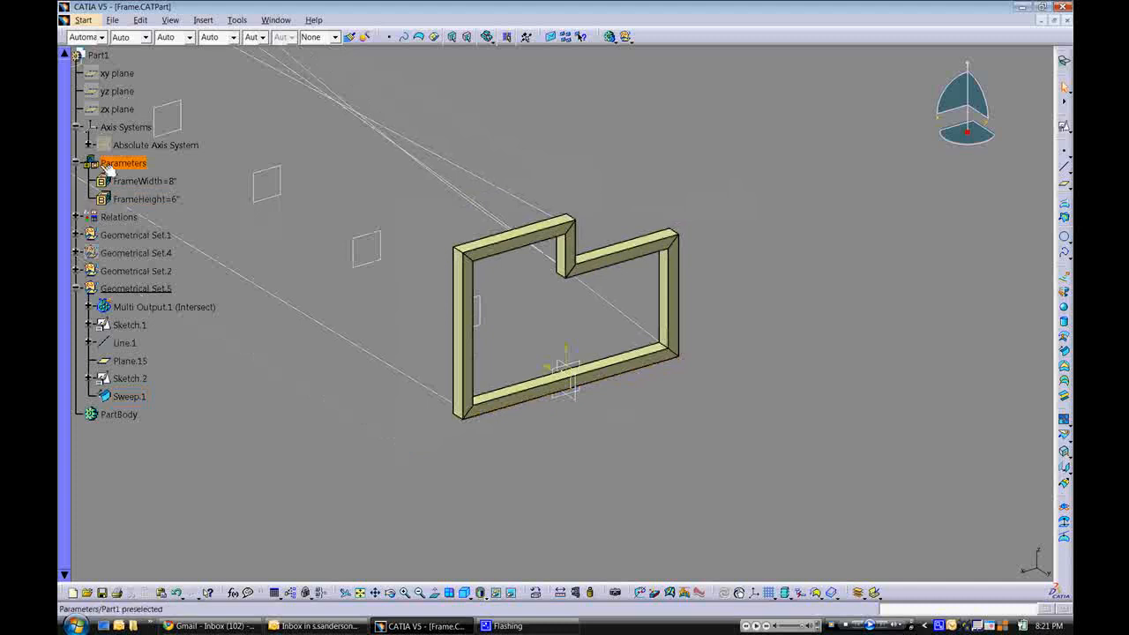
# Step: Make the hidden Geometrical Set.4 visible and expand it to list its points
pyautogui.rightClick(120, 258)
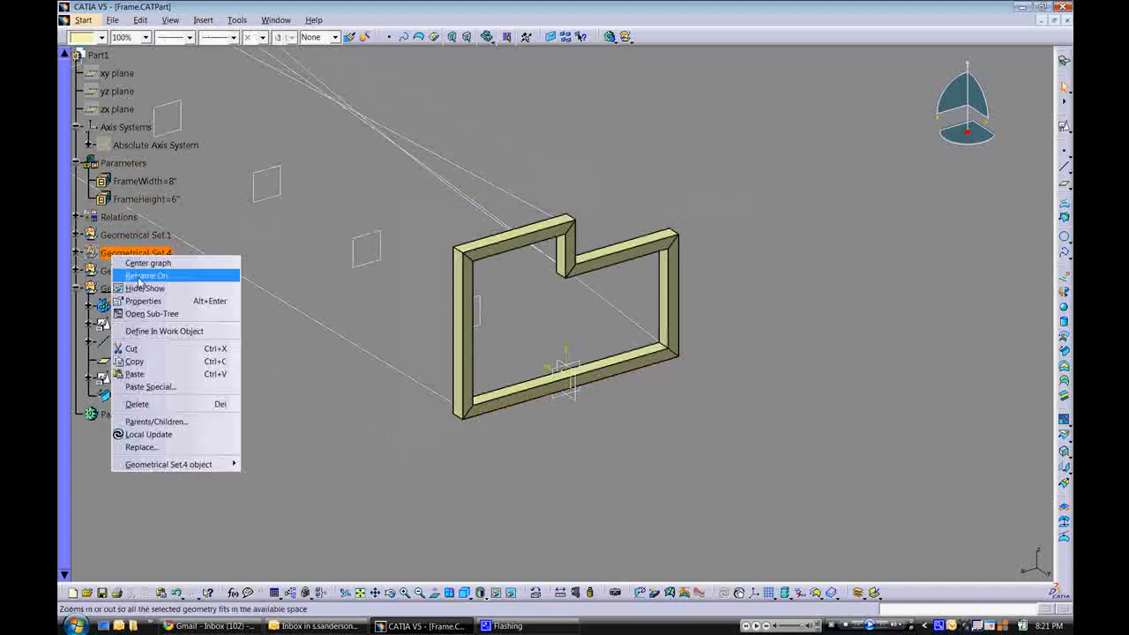
pyautogui.click(146, 285)
pyautogui.click(77, 253)
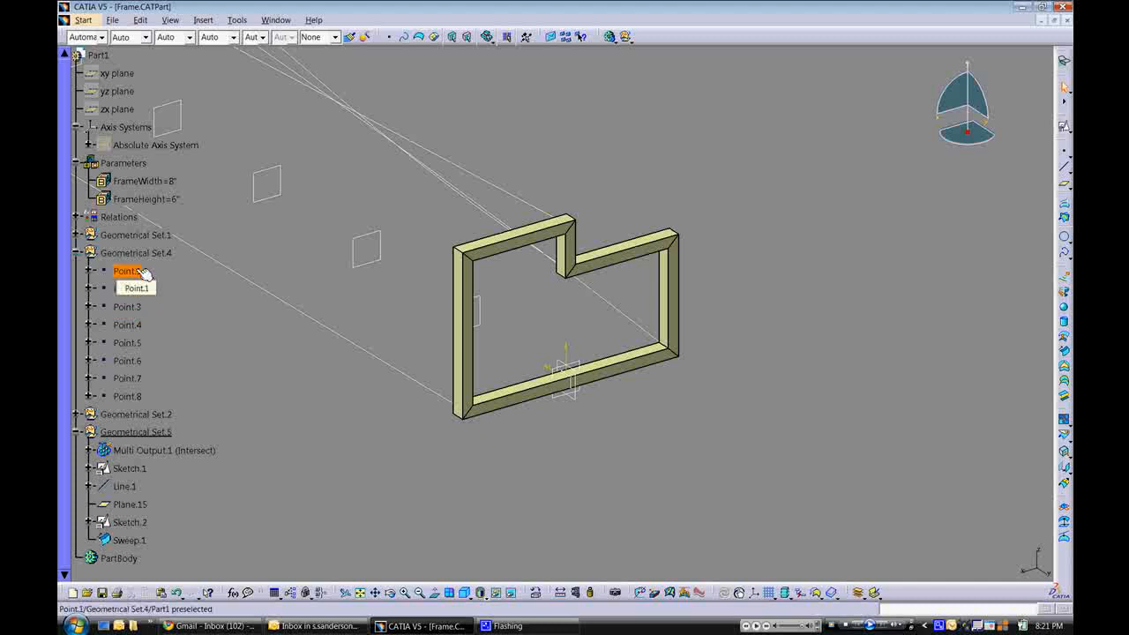
# Step: Turn off "Display all elements using Z-buffer depth" in the display visualization options
pyautogui.click(235, 20)
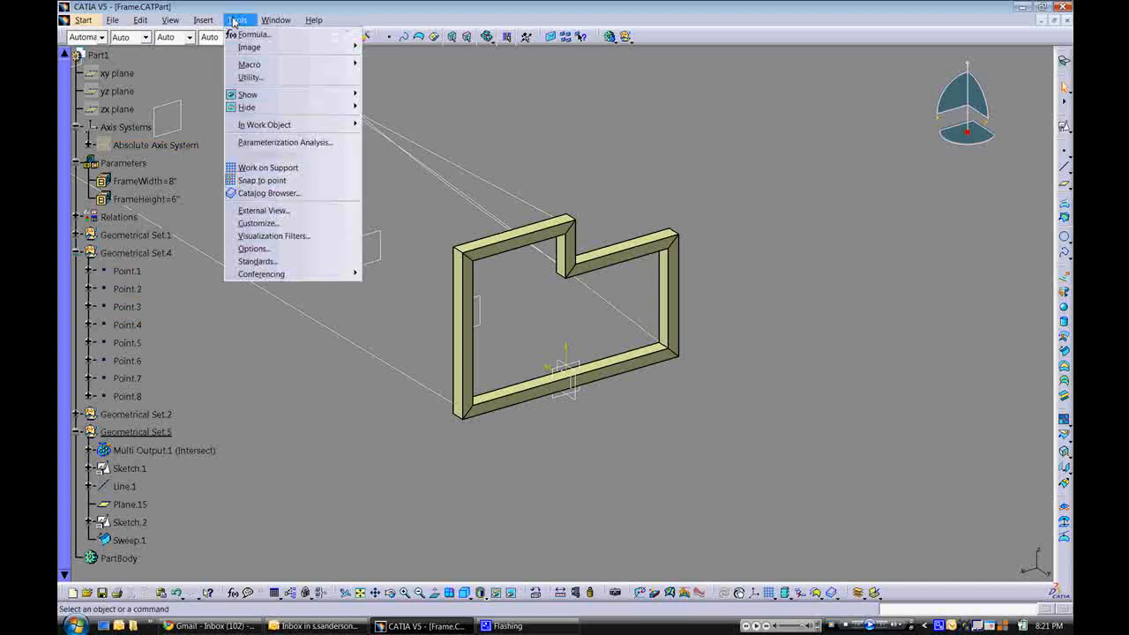
pyautogui.click(253, 248)
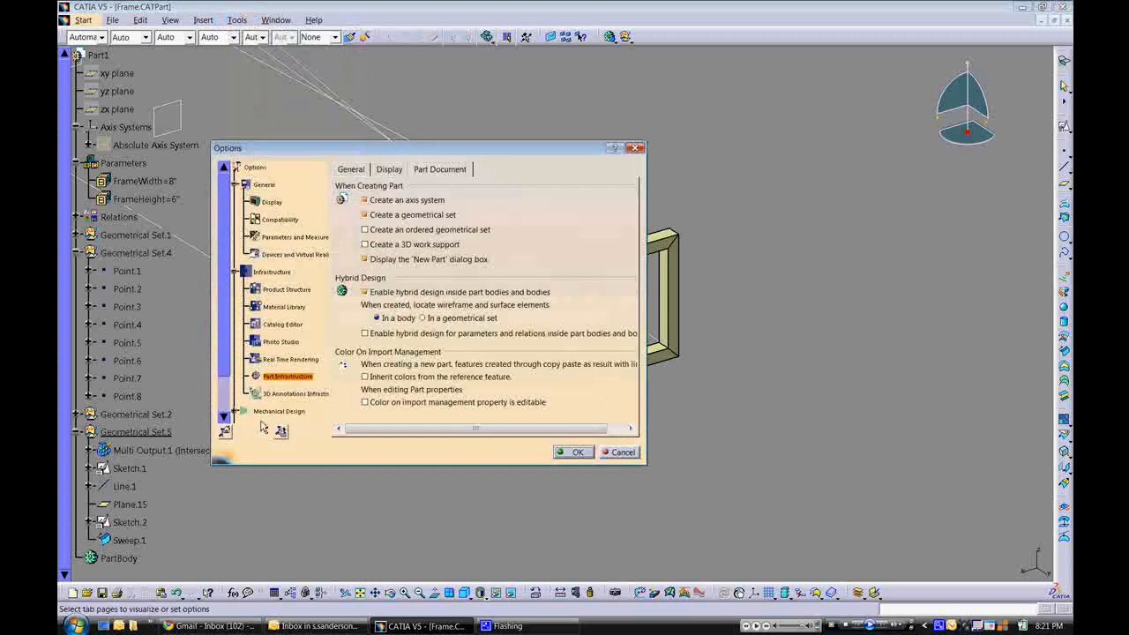
pyautogui.click(270, 202)
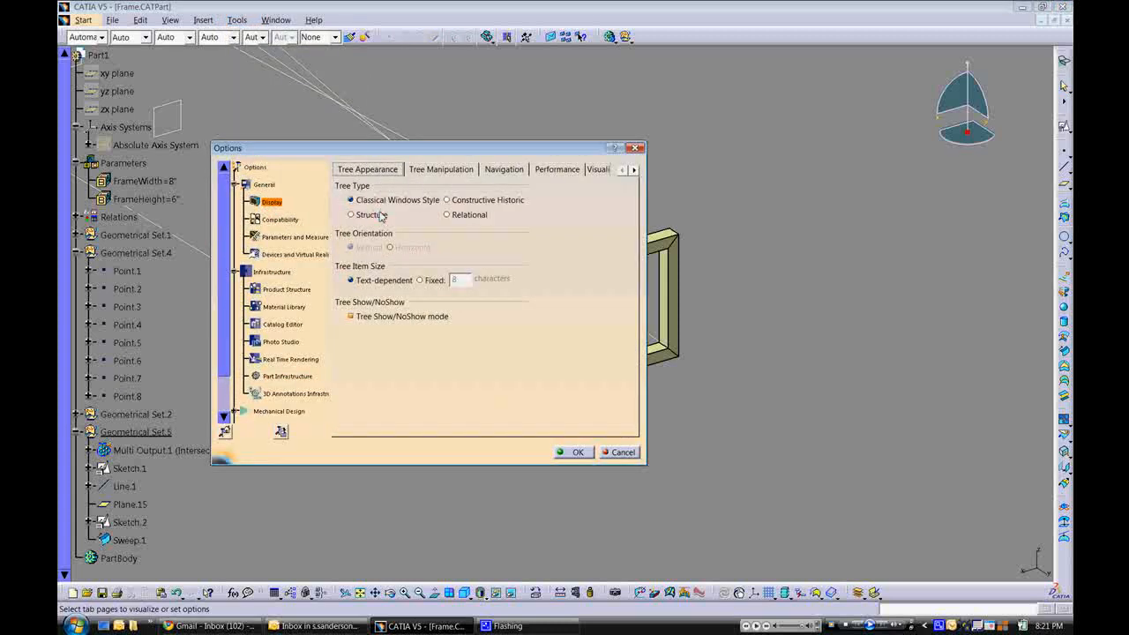
pyautogui.click(597, 172)
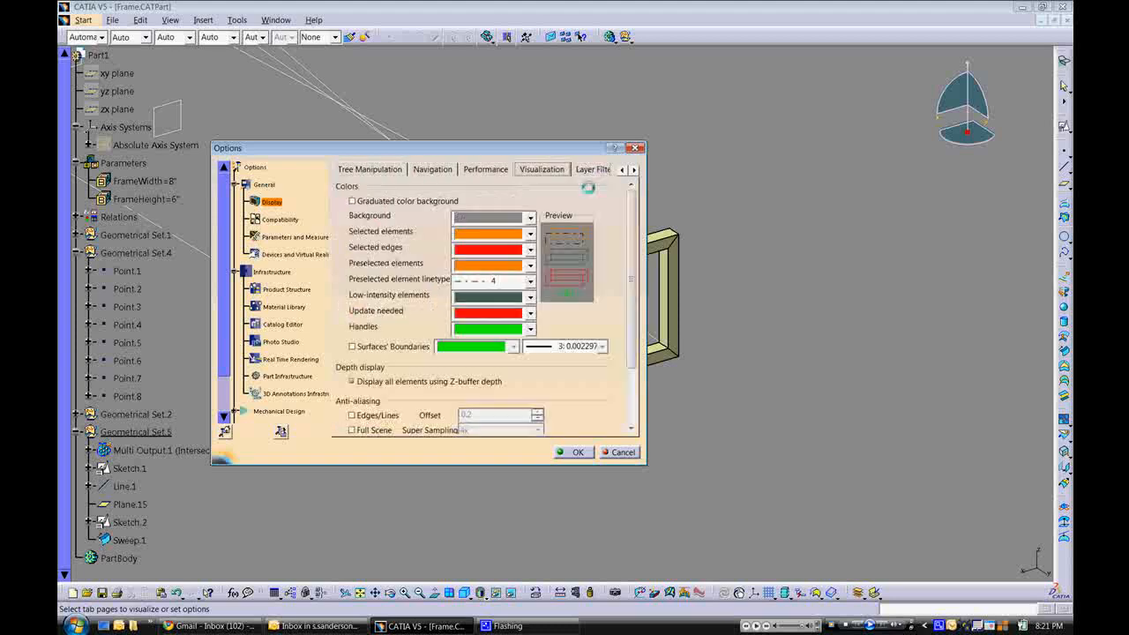
pyautogui.click(573, 452)
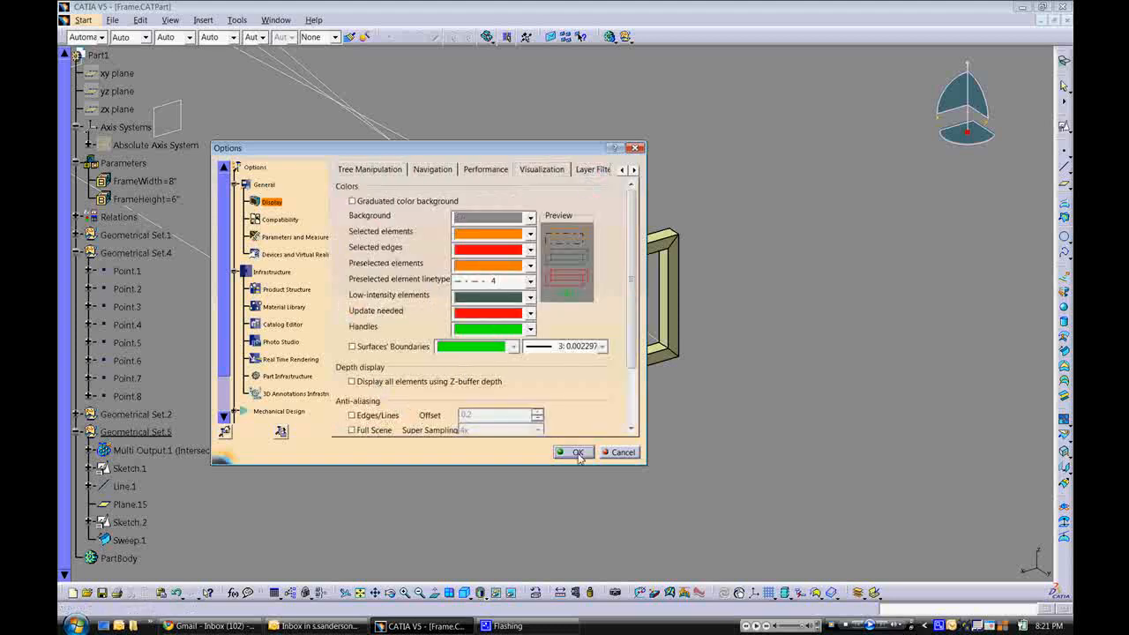
# Step: Set the H value of Point.1, at the frame's lower front corner, to -7'
pyautogui.moveTo(491, 452); pyautogui.dragTo(495, 326, button='middle')
pyautogui.click(498, 421)
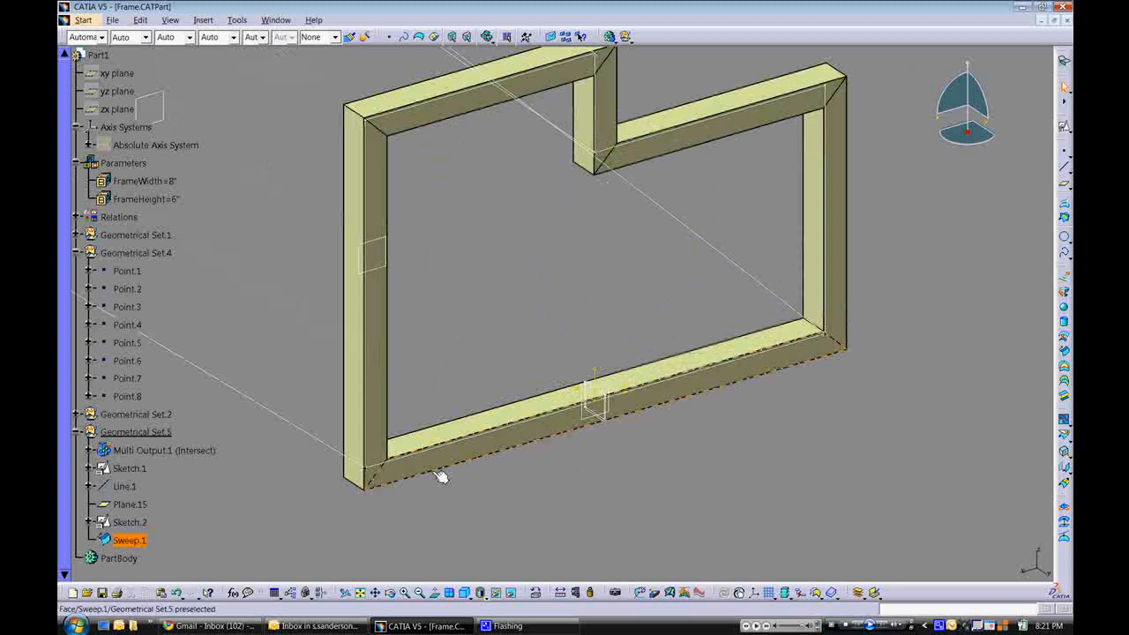
pyautogui.click(369, 471)
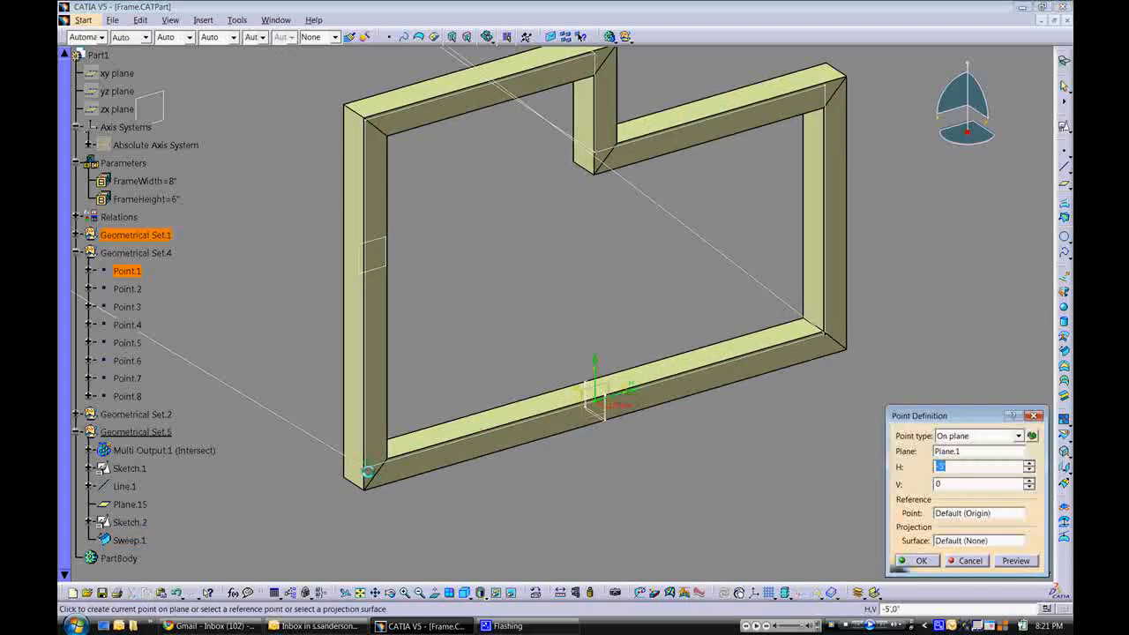
pyautogui.moveTo(469, 411); pyautogui.dragTo(508, 499, button='middle')
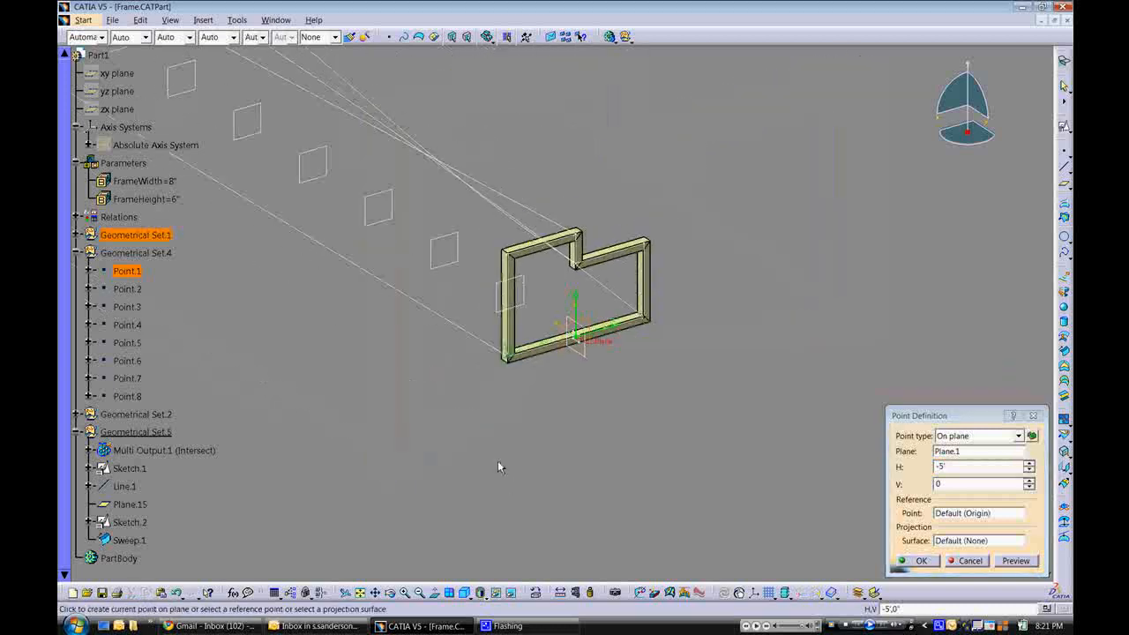
pyautogui.moveTo(476, 372); pyautogui.dragTo(493, 463, button='middle')
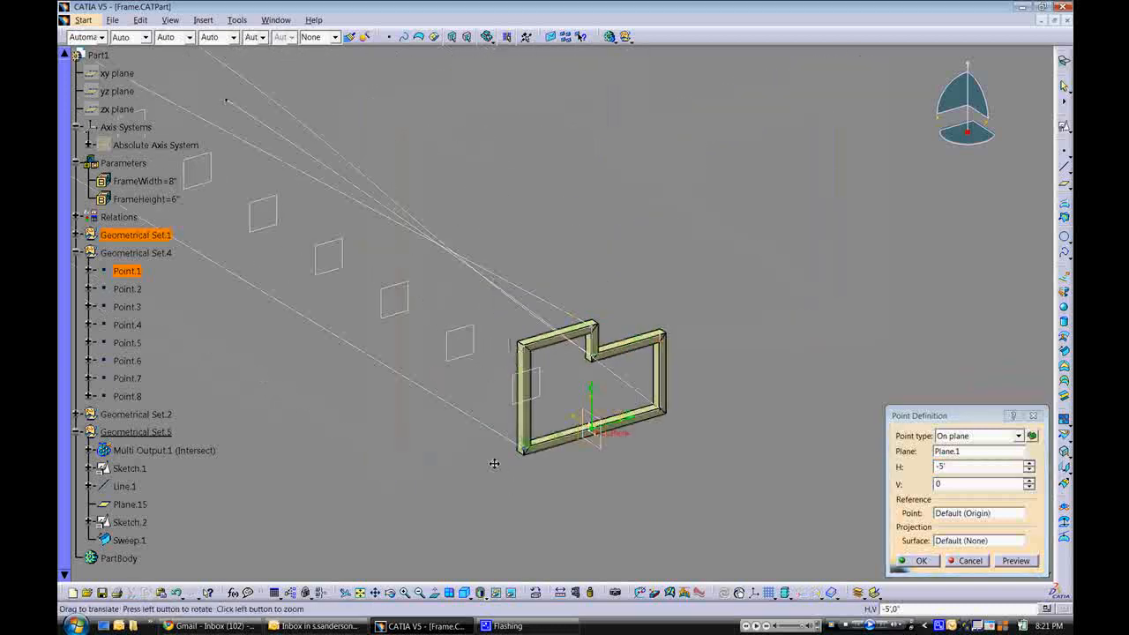
pyautogui.doubleClick(941, 468)
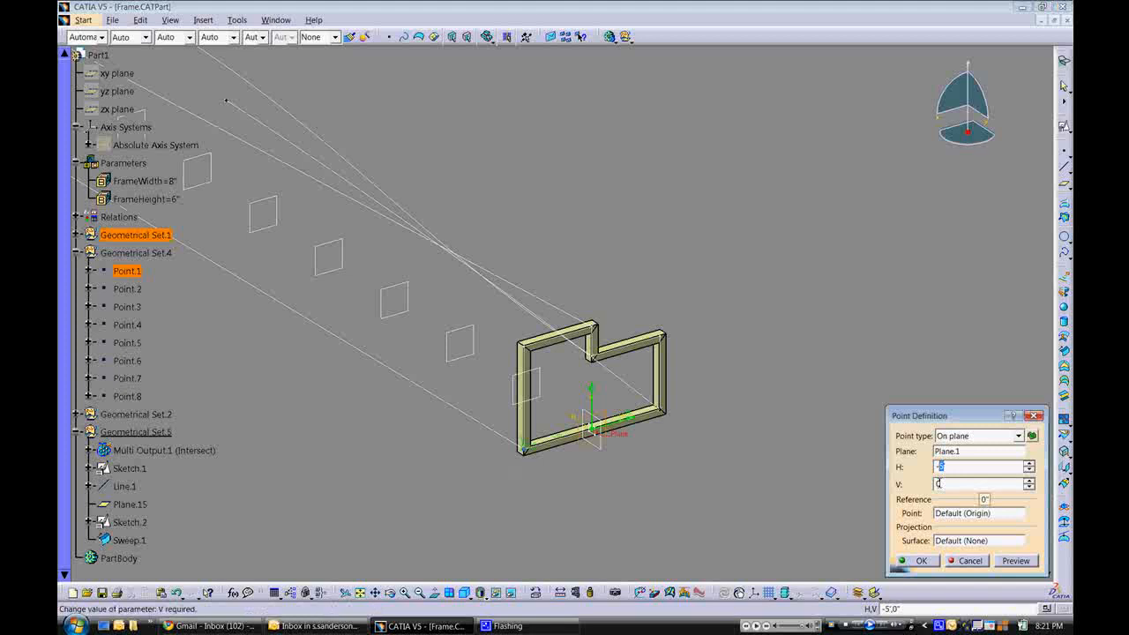
pyautogui.write('4')
pyautogui.press('BackSpace')
pyautogui.write("'")
pyautogui.click(926, 561)
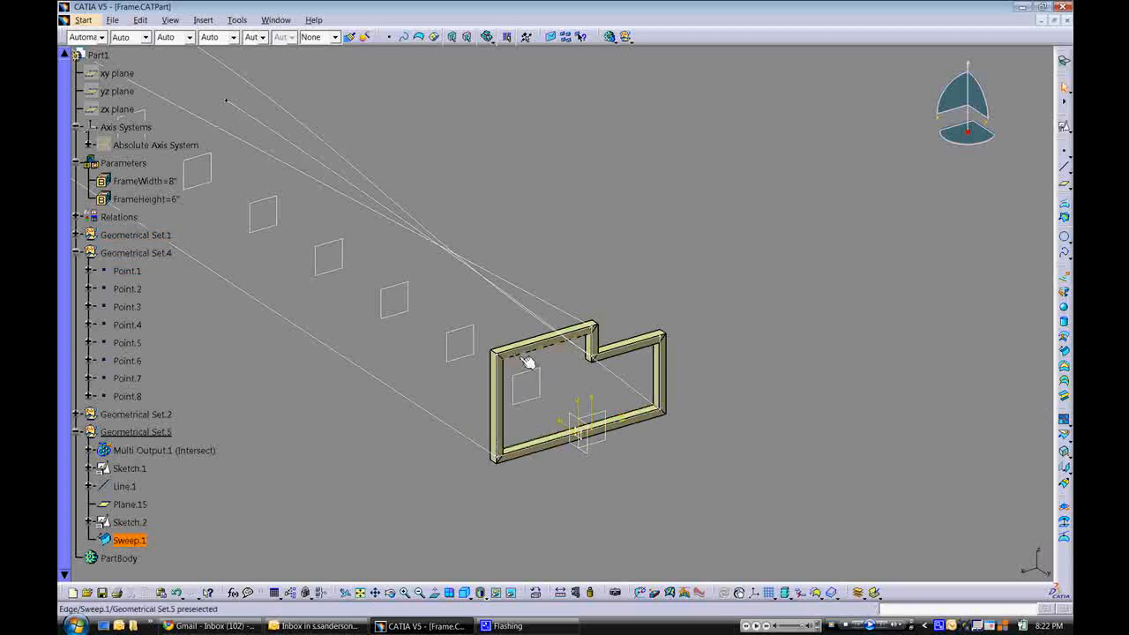
# Step: Set the H value of Point.1 back to -5'
pyautogui.moveTo(524, 455); pyautogui.dragTo(582, 320, button='middle')
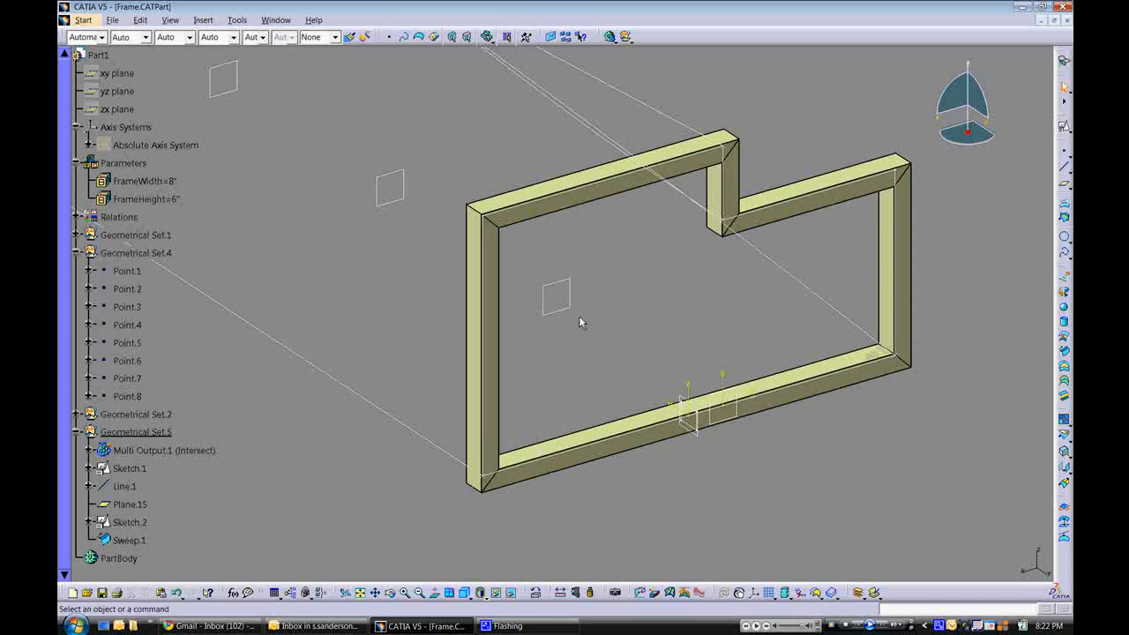
pyautogui.doubleClick(489, 478)
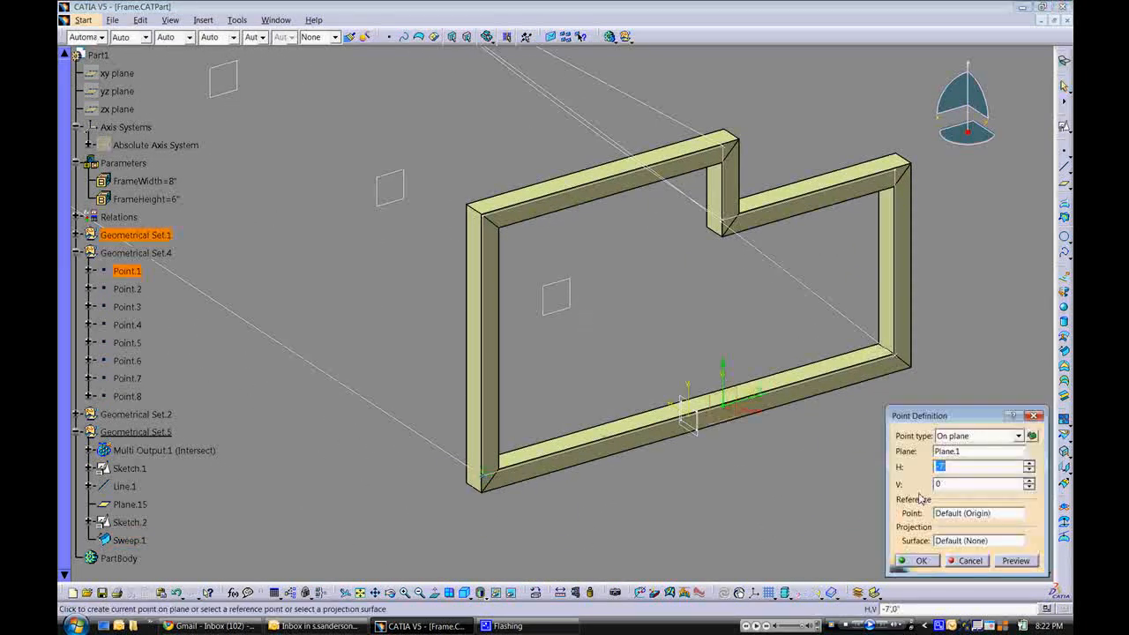
pyautogui.write('-')
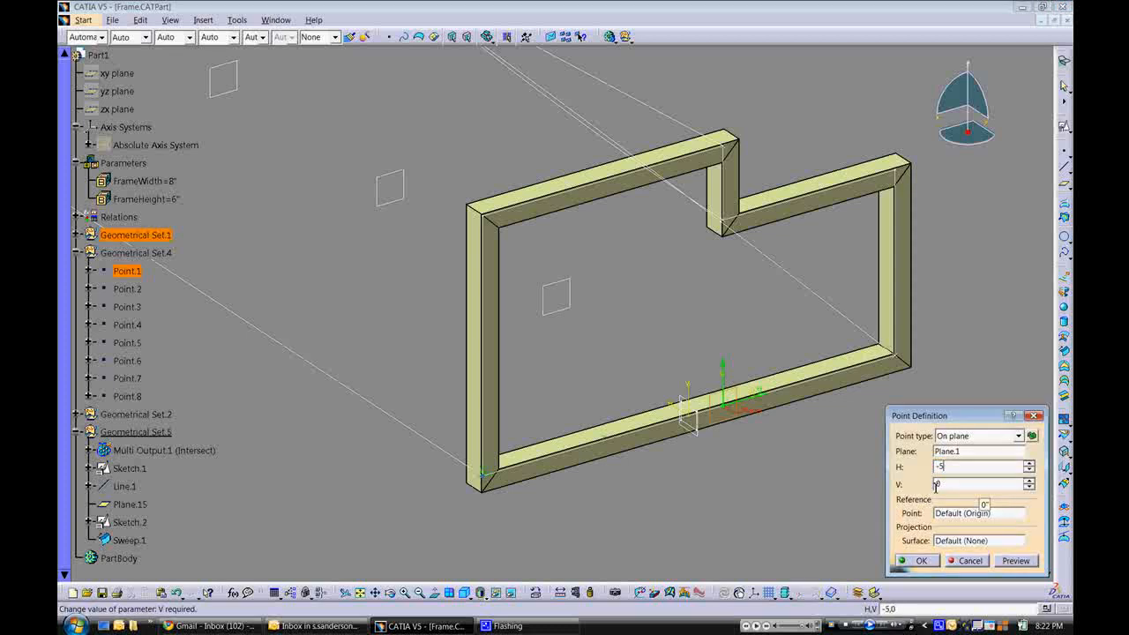
pyautogui.click(915, 560)
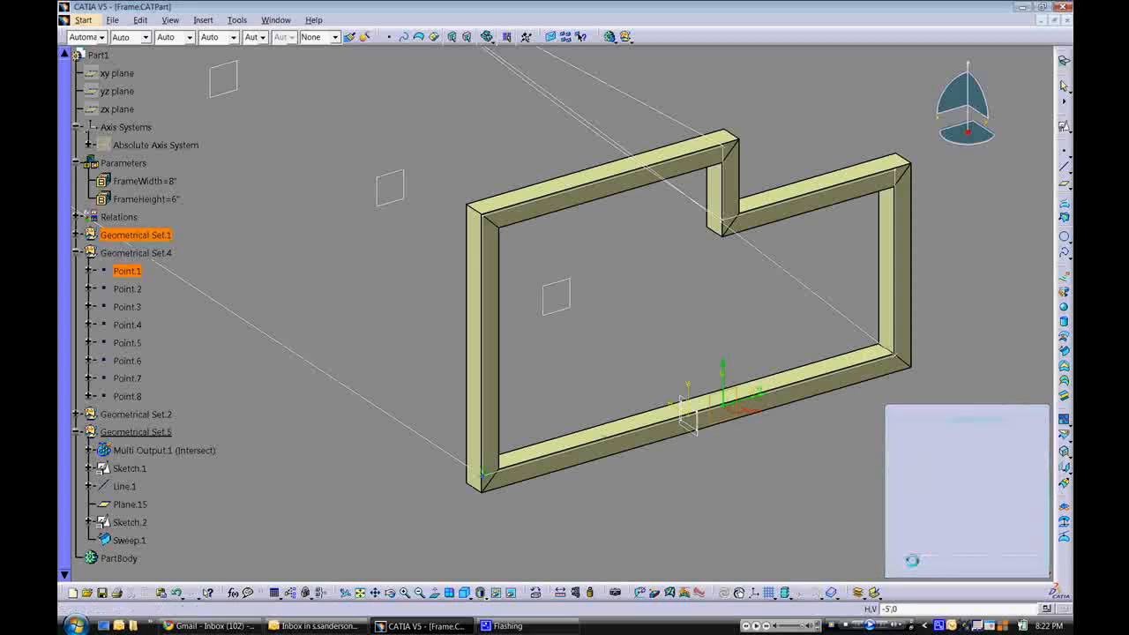
# Step: Examine the formulas under Relations and the contents of Sketch.2 that they drive
pyautogui.moveTo(641, 361); pyautogui.dragTo(608, 372, button='middle')
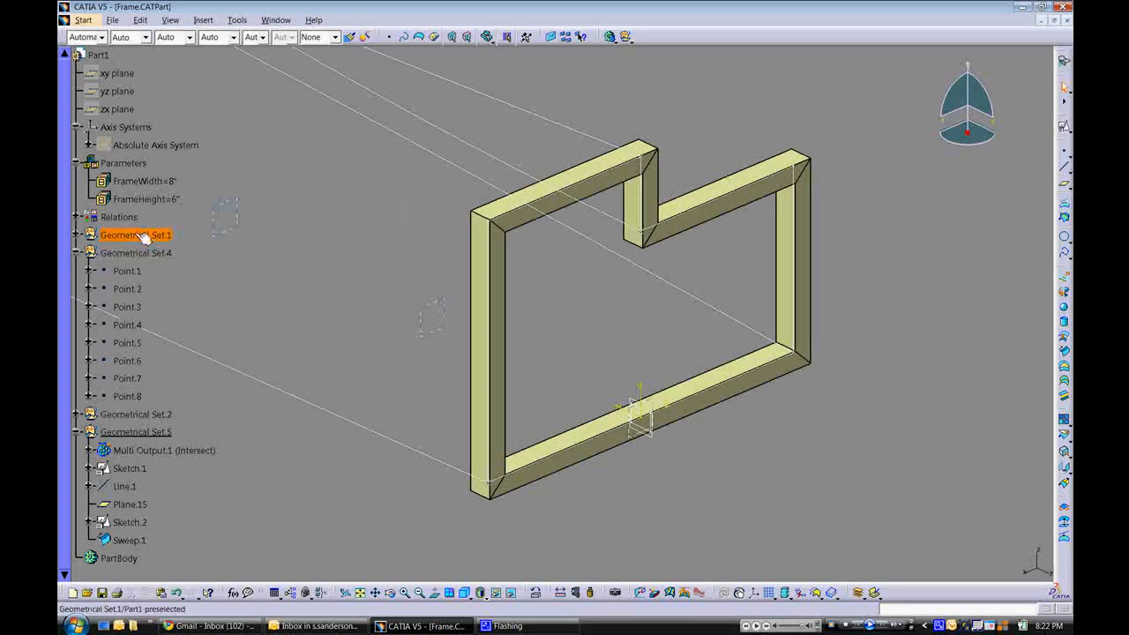
pyautogui.click(76, 217)
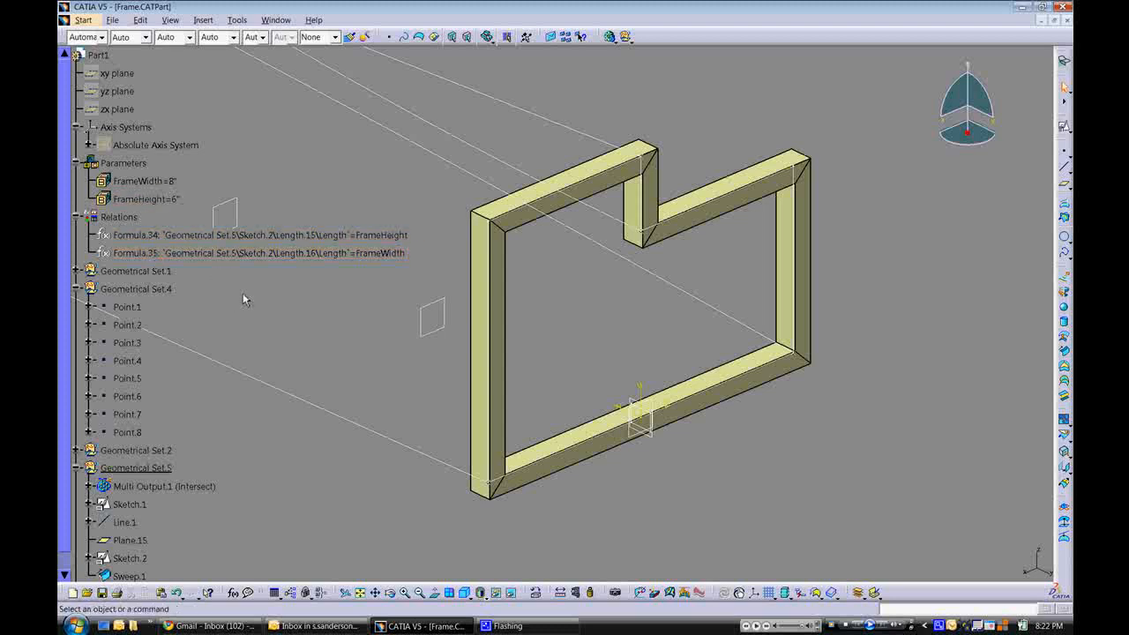
pyautogui.scroll(-1, 243, 295)
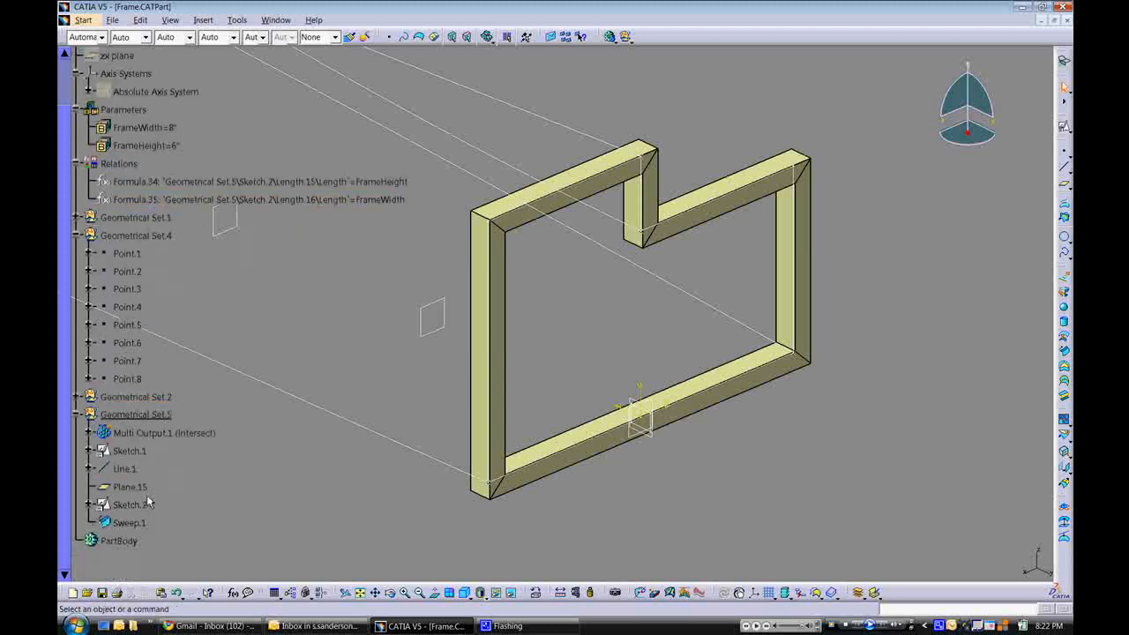
pyautogui.click(94, 504)
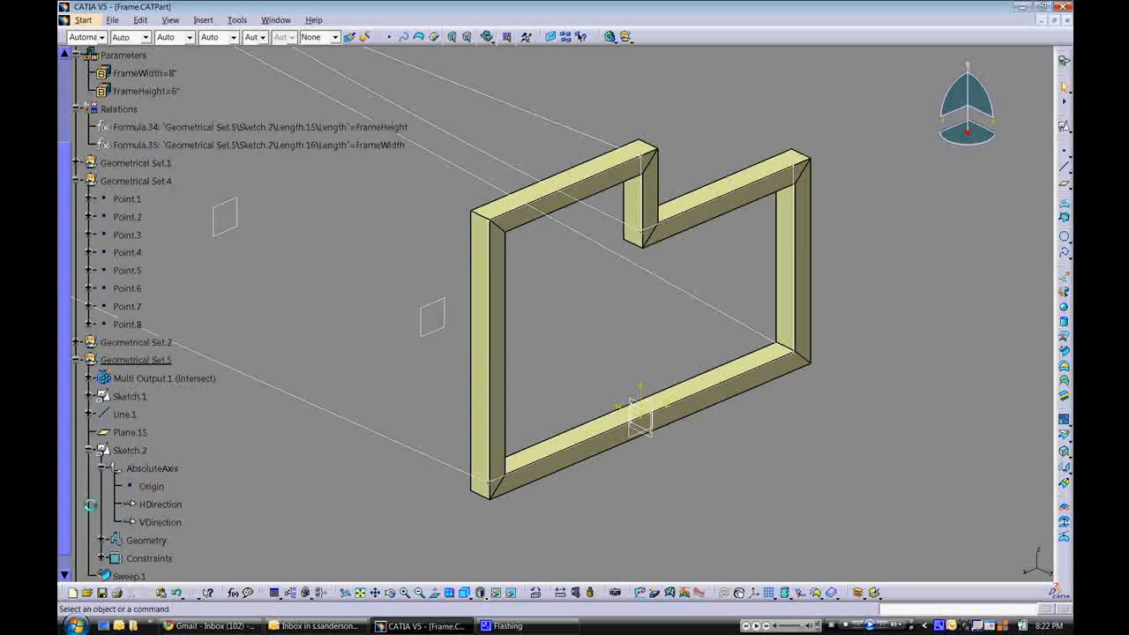
pyautogui.click(89, 450)
pyautogui.scroll(1, 247, 346)
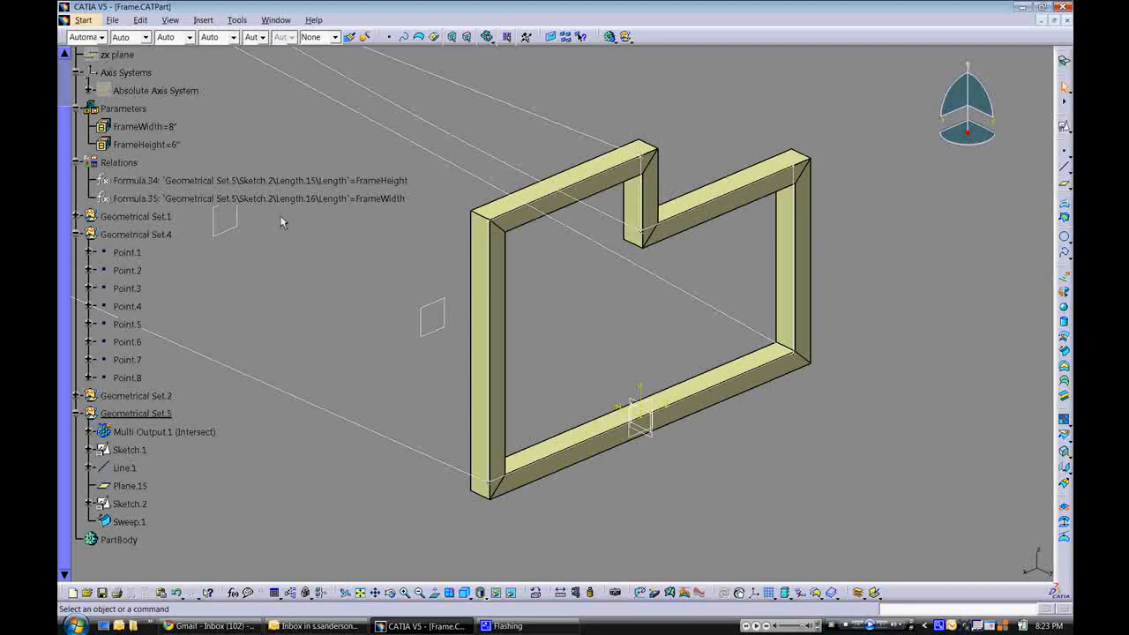
# Step: Start a PowerCopy definition with Geometrical Set.5 as its component and name it Frame
pyautogui.click(205, 22)
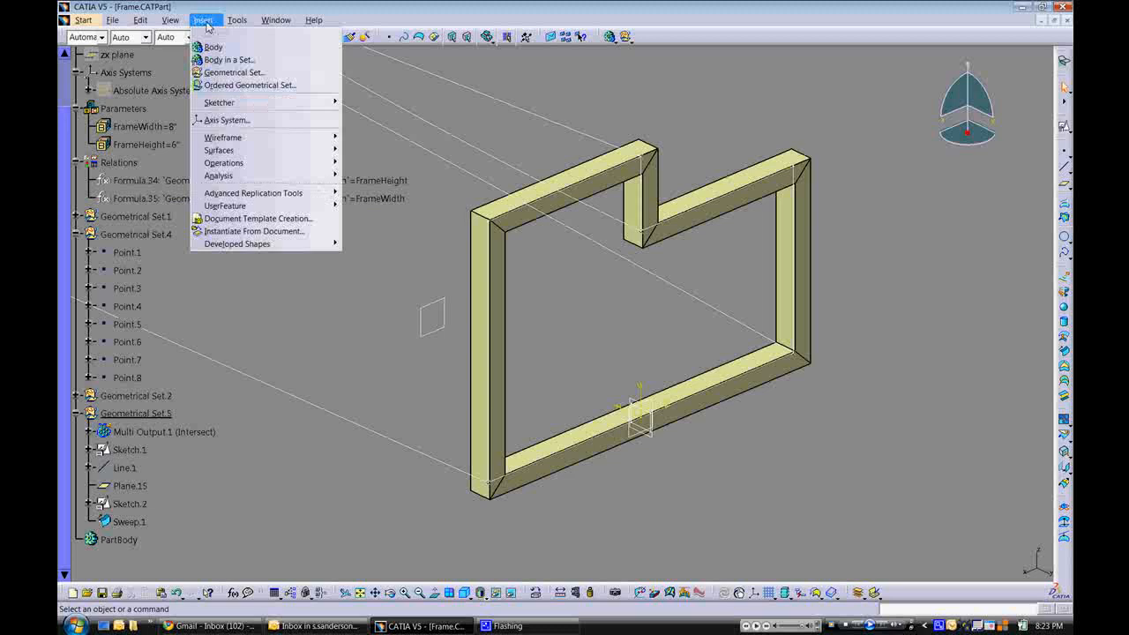
pyautogui.moveTo(234, 192)
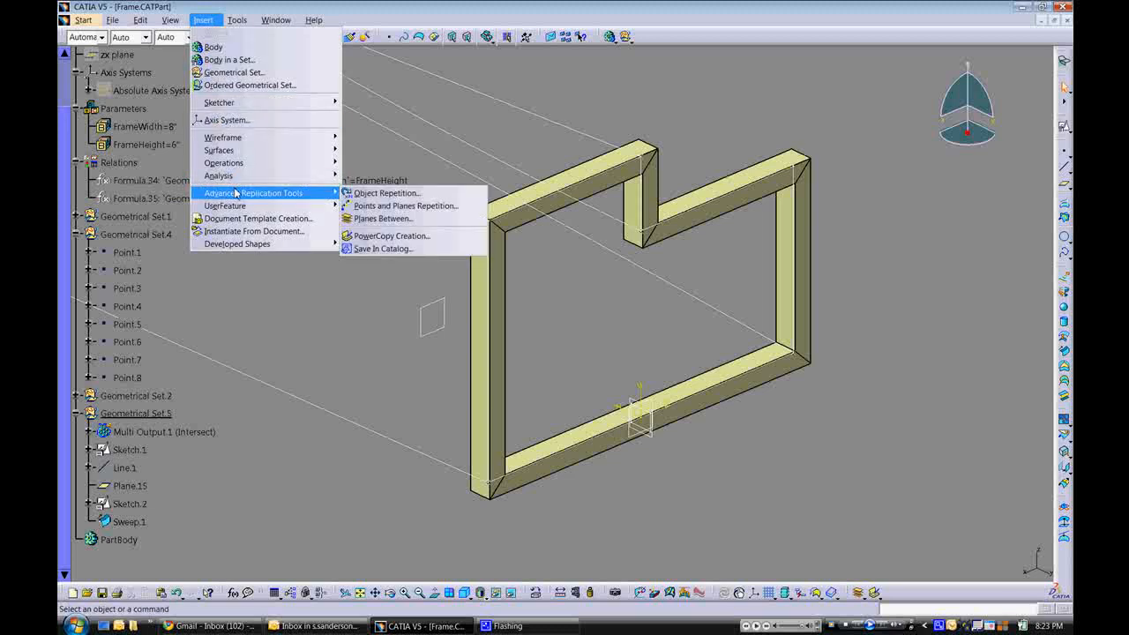
pyautogui.click(382, 237)
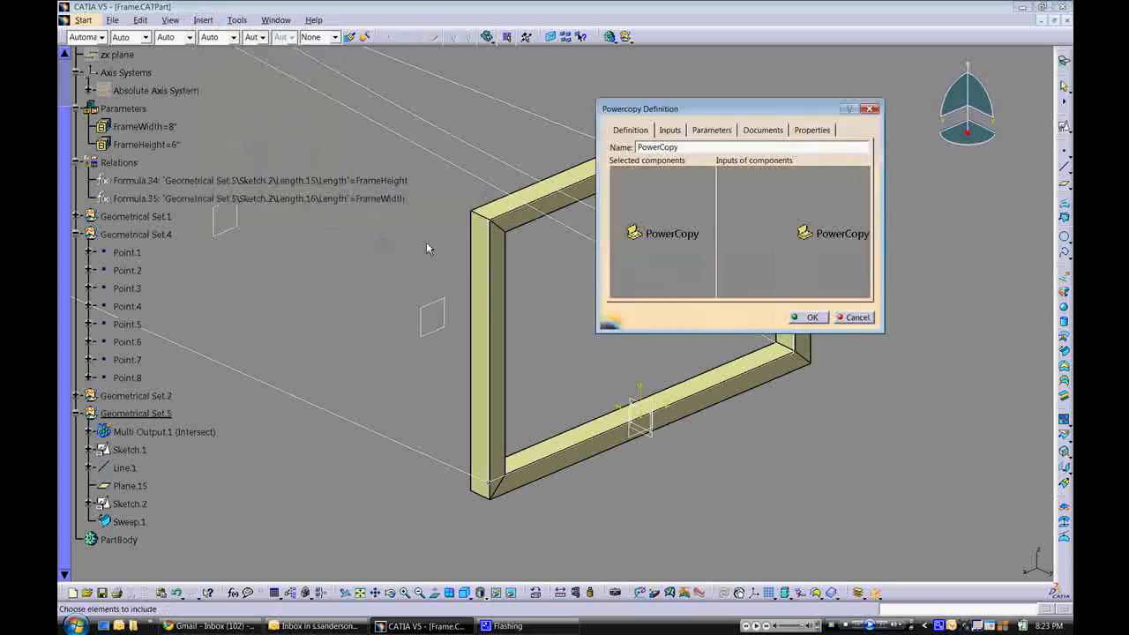
pyautogui.moveTo(652, 108); pyautogui.dragTo(362, 117)
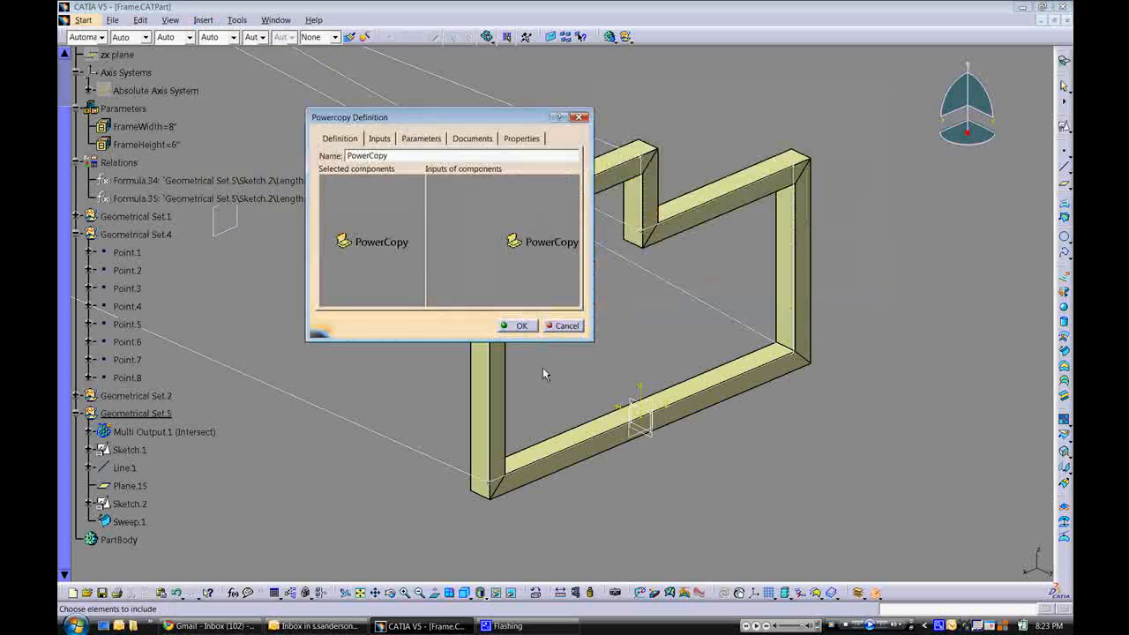
pyautogui.moveTo(589, 341); pyautogui.dragTo(685, 342)
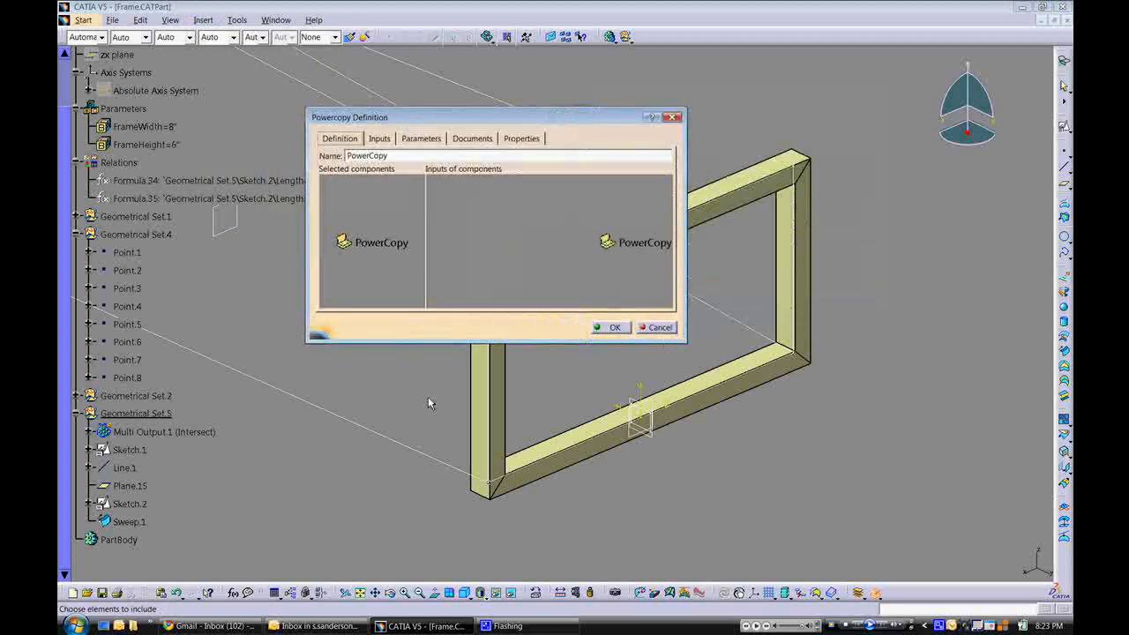
pyautogui.click(128, 415)
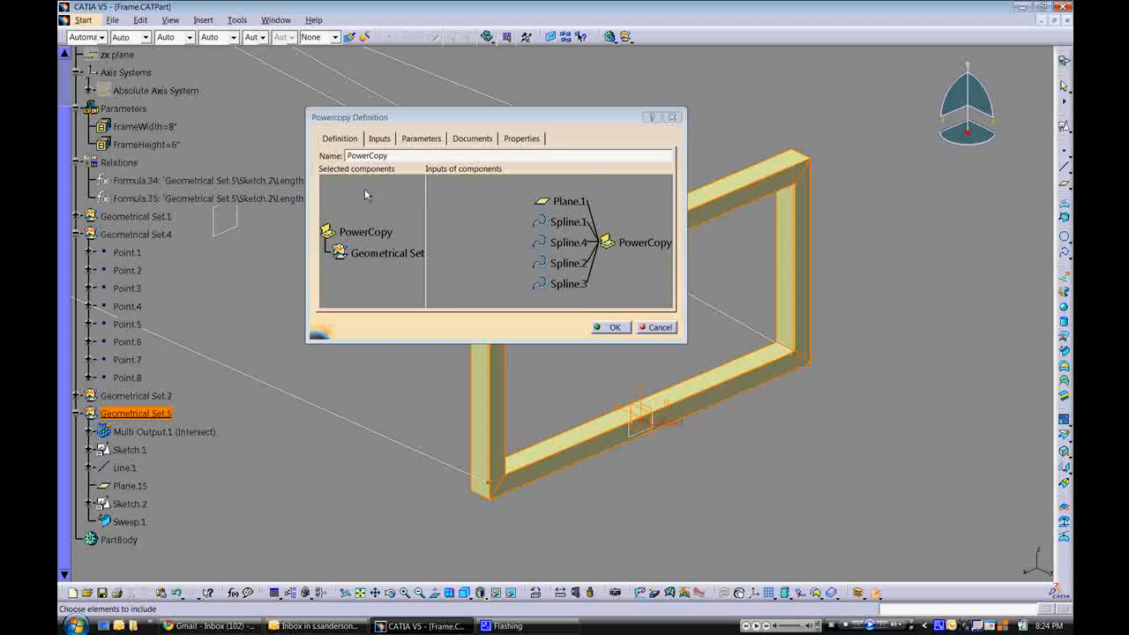
pyautogui.moveTo(397, 154); pyautogui.dragTo(340, 156)
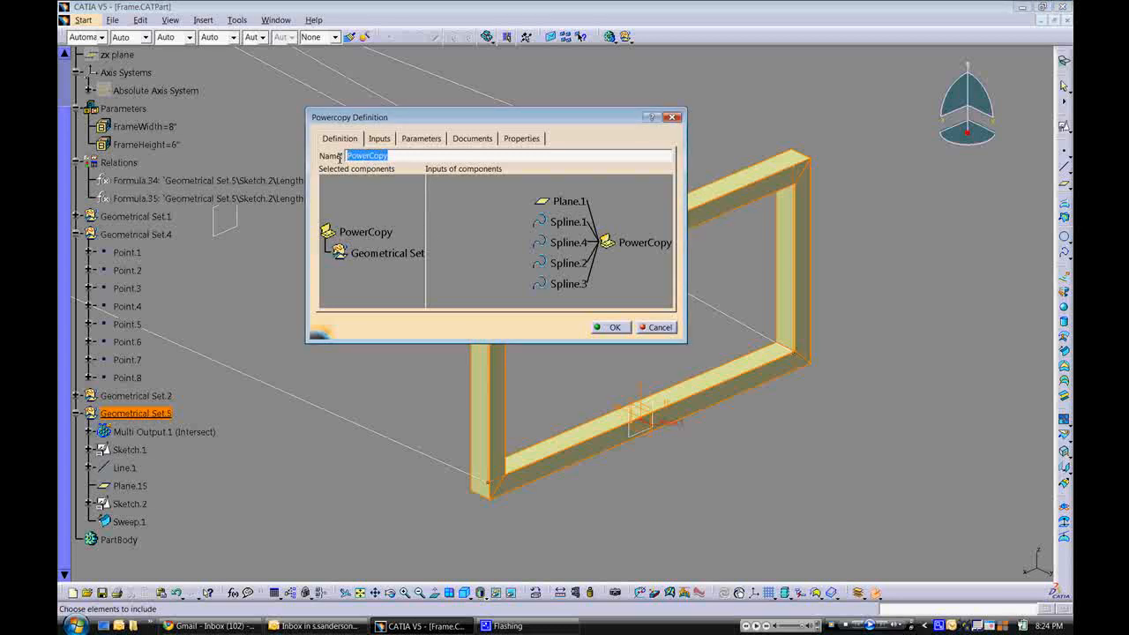
pyautogui.write('Frame')
# Step: Check the PowerCopy's inputs and add Formula.34 and Formula.35 to its selected components
pyautogui.click(378, 140)
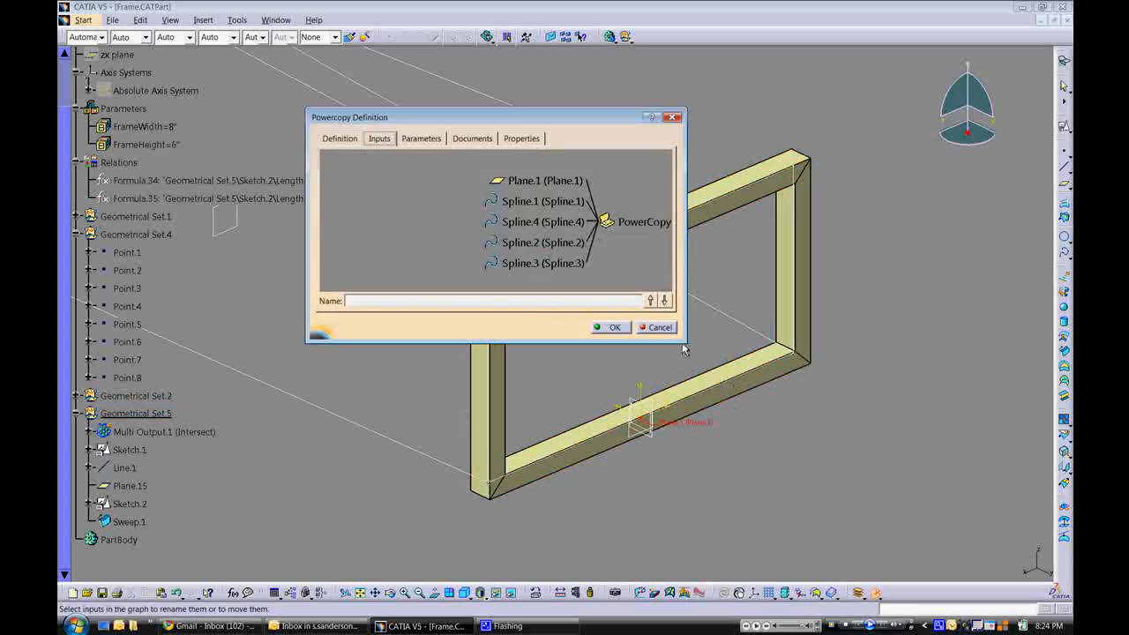
pyautogui.moveTo(699, 353); pyautogui.dragTo(719, 361)
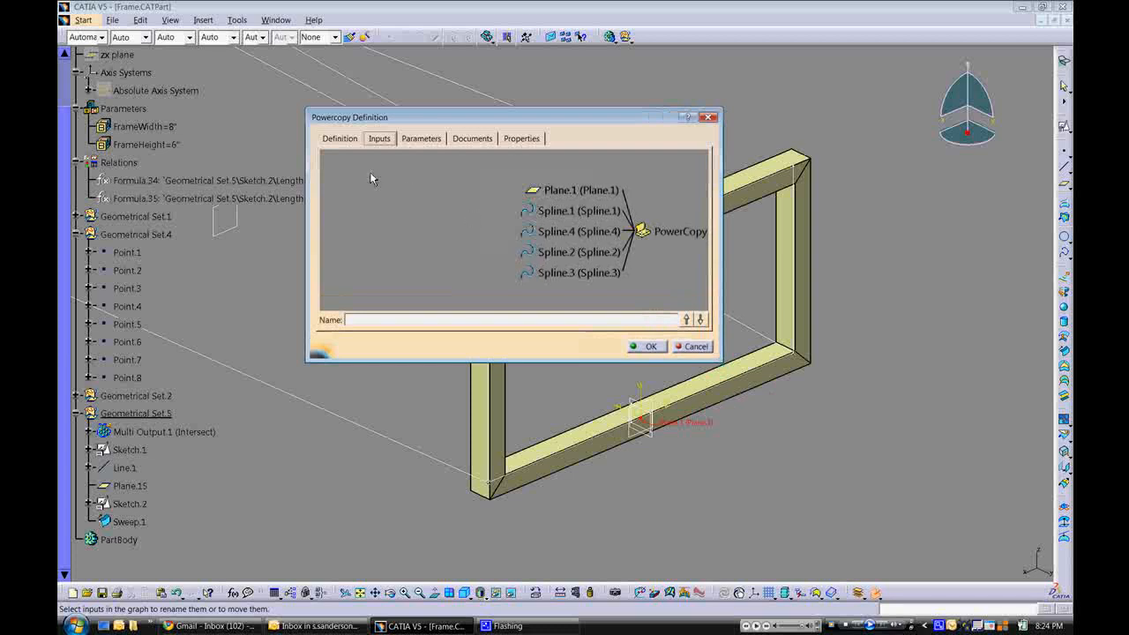
pyautogui.click(342, 138)
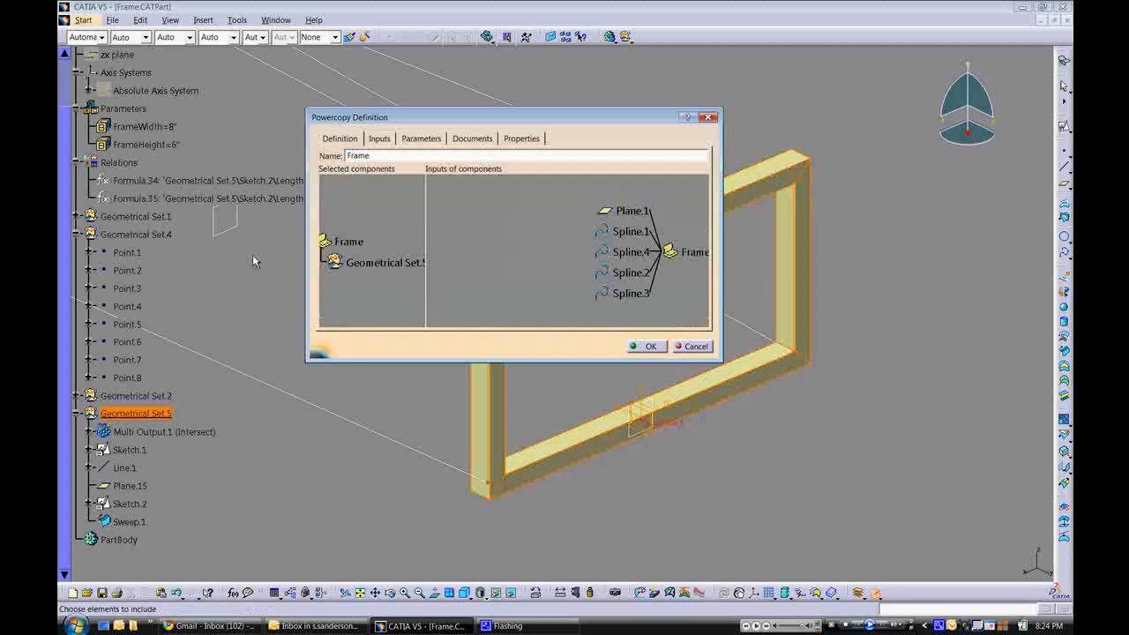
pyautogui.scroll(1, 176, 234)
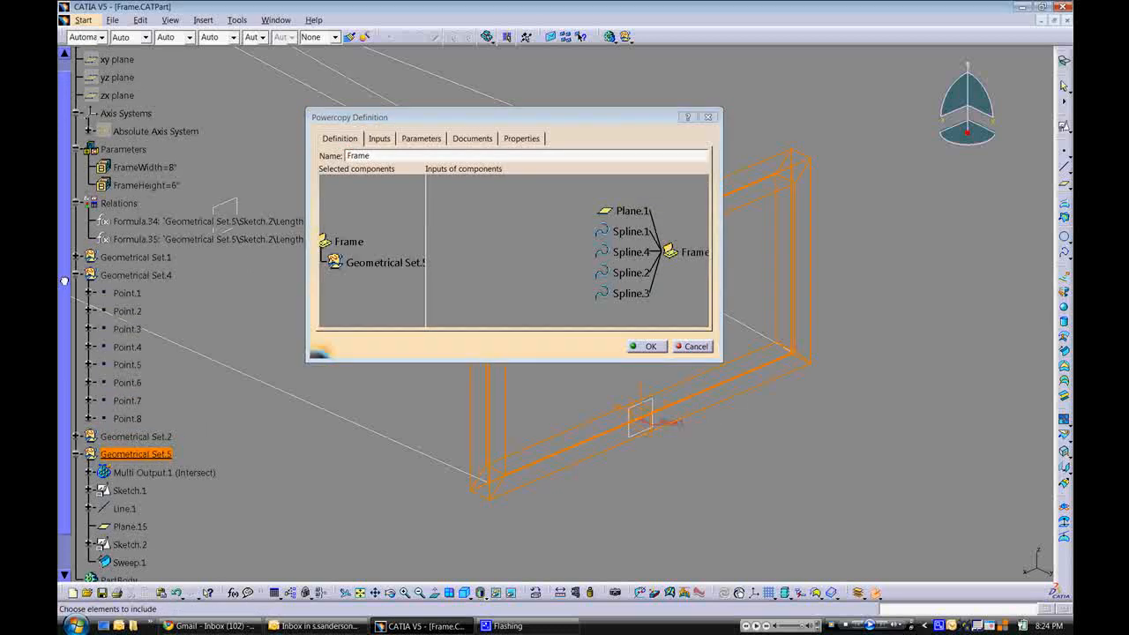
pyautogui.click(167, 224)
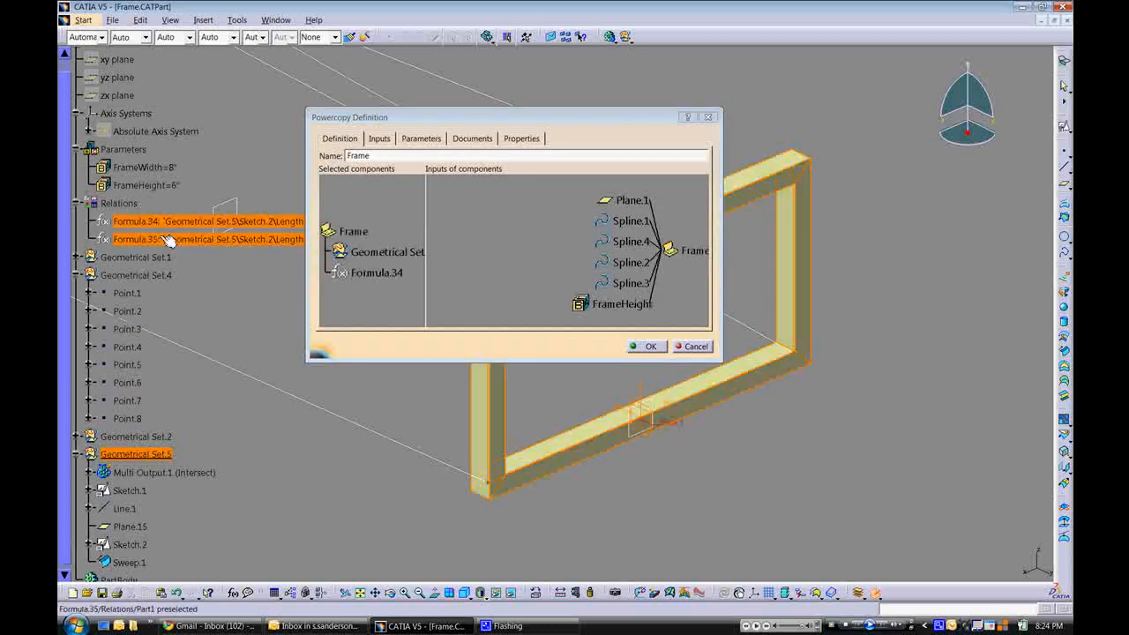
pyautogui.click(167, 240)
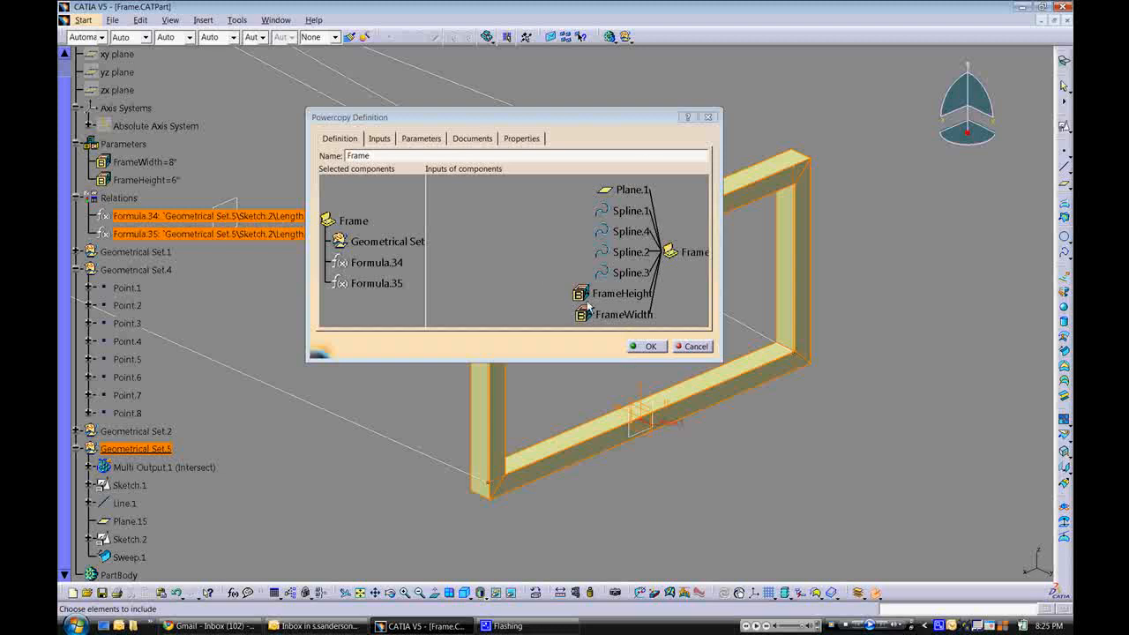
# Step: Move the FrameHeight input below FrameWidth in the PowerCopy's input order and move it back above
pyautogui.click(378, 139)
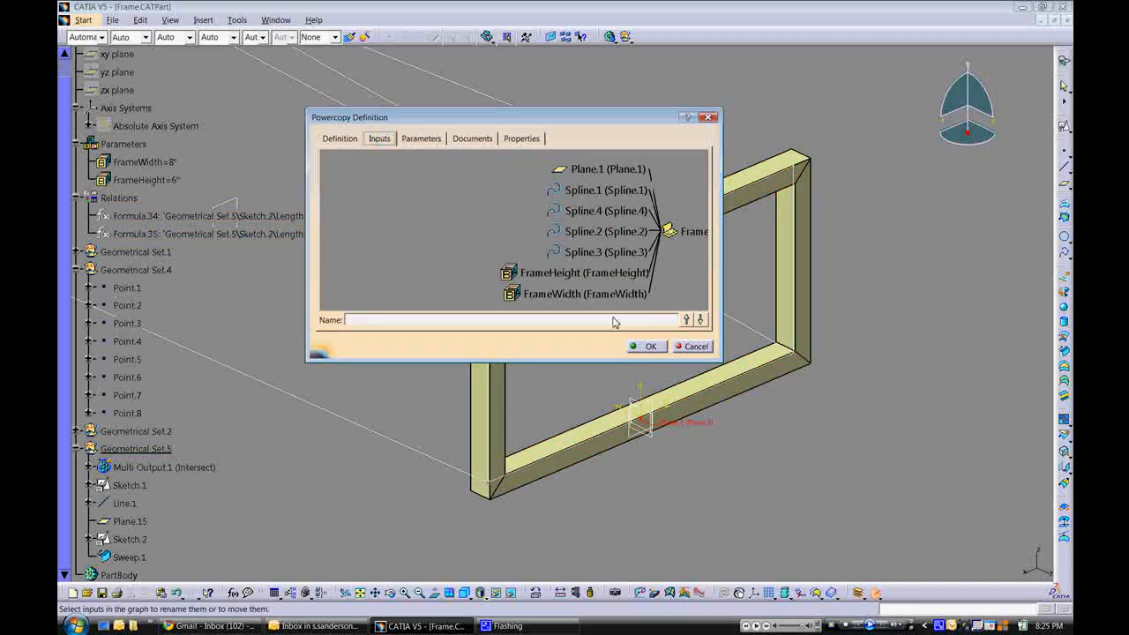
pyautogui.click(596, 273)
pyautogui.click(698, 320)
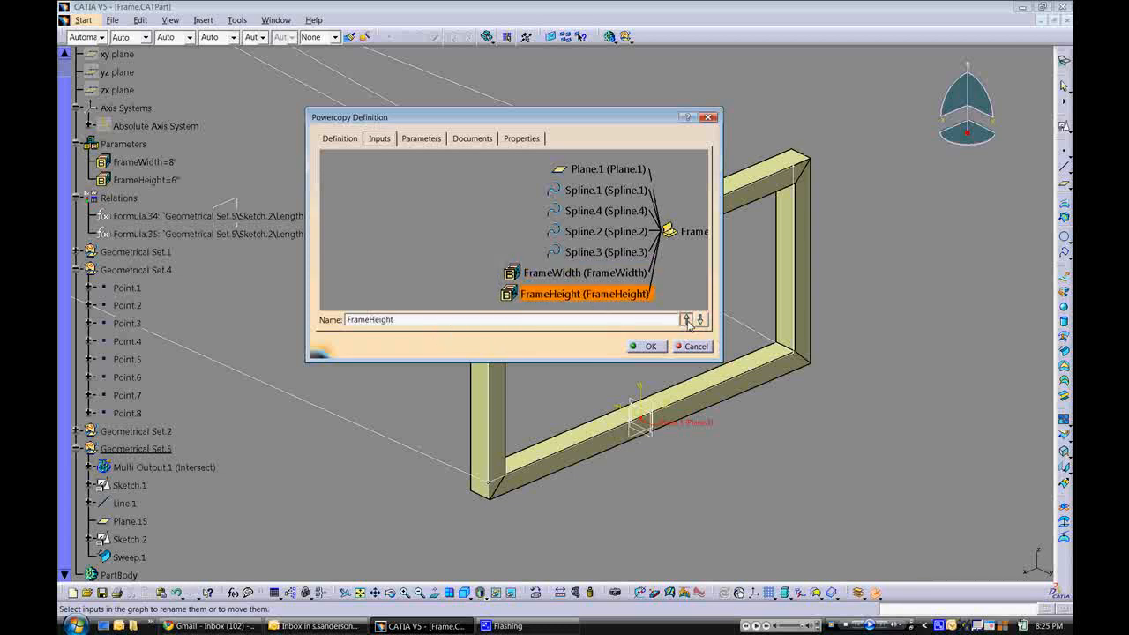
pyautogui.click(687, 319)
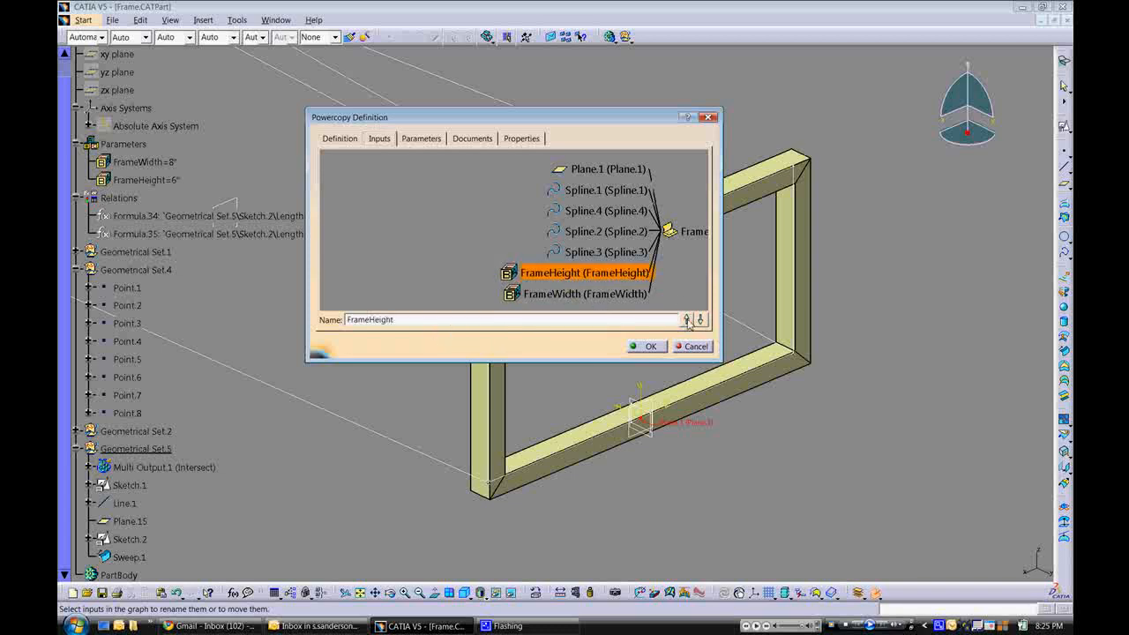
# Step: Rename the PowerCopy's Plane.1 input to Plane
pyautogui.click(591, 172)
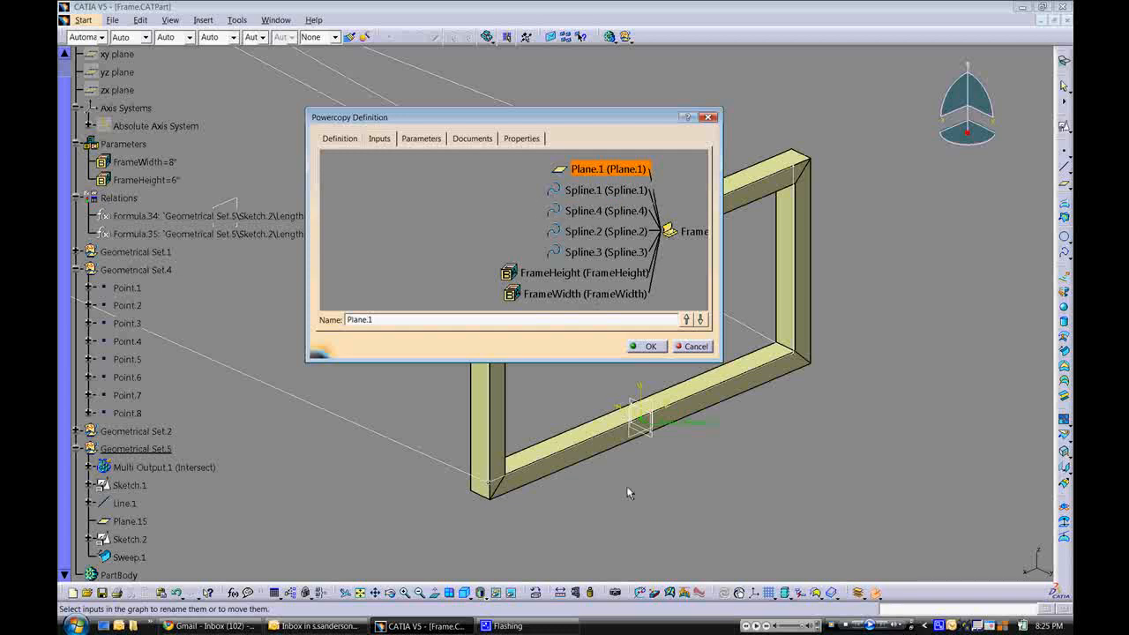
pyautogui.moveTo(630, 492); pyautogui.dragTo(797, 570, button='middle')
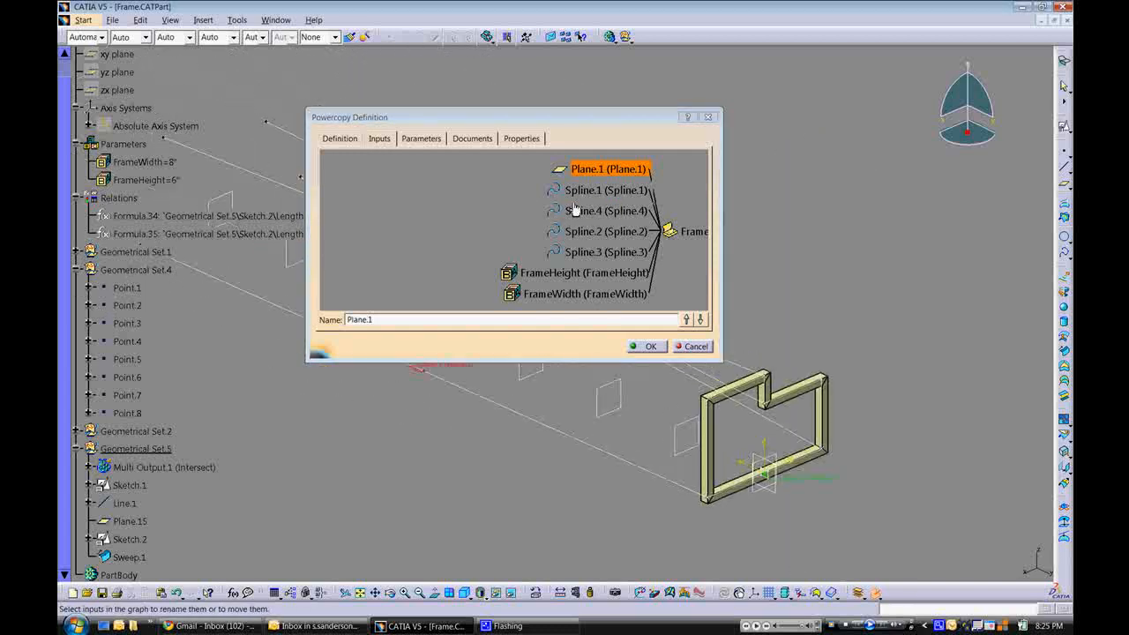
pyautogui.moveTo(577, 117); pyautogui.dragTo(862, 61)
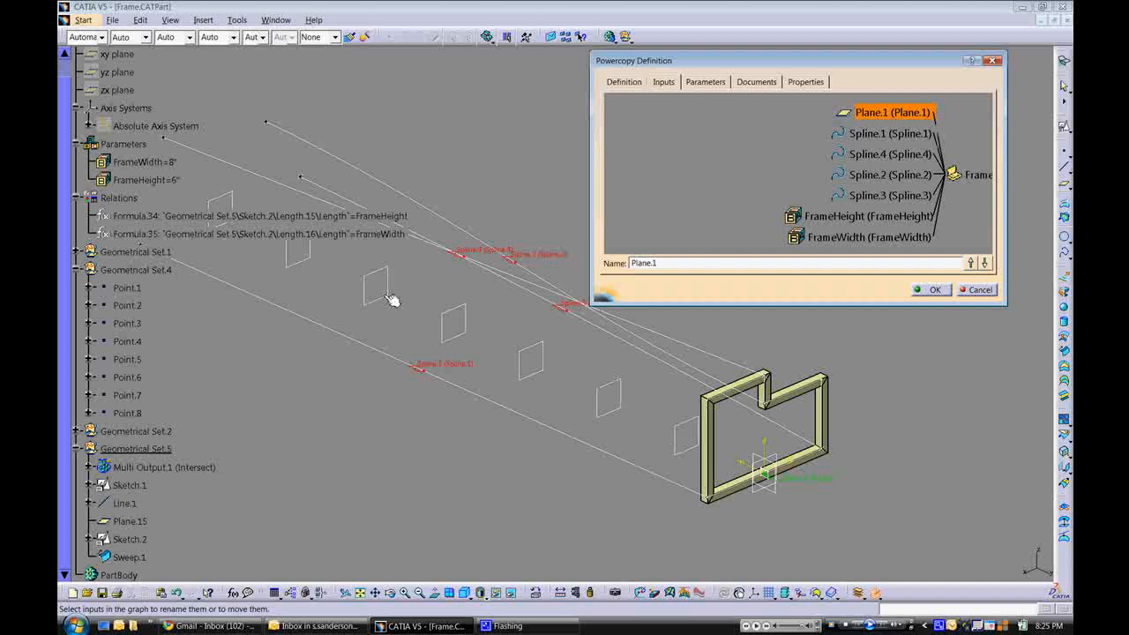
pyautogui.moveTo(745, 71); pyautogui.dragTo(644, 137)
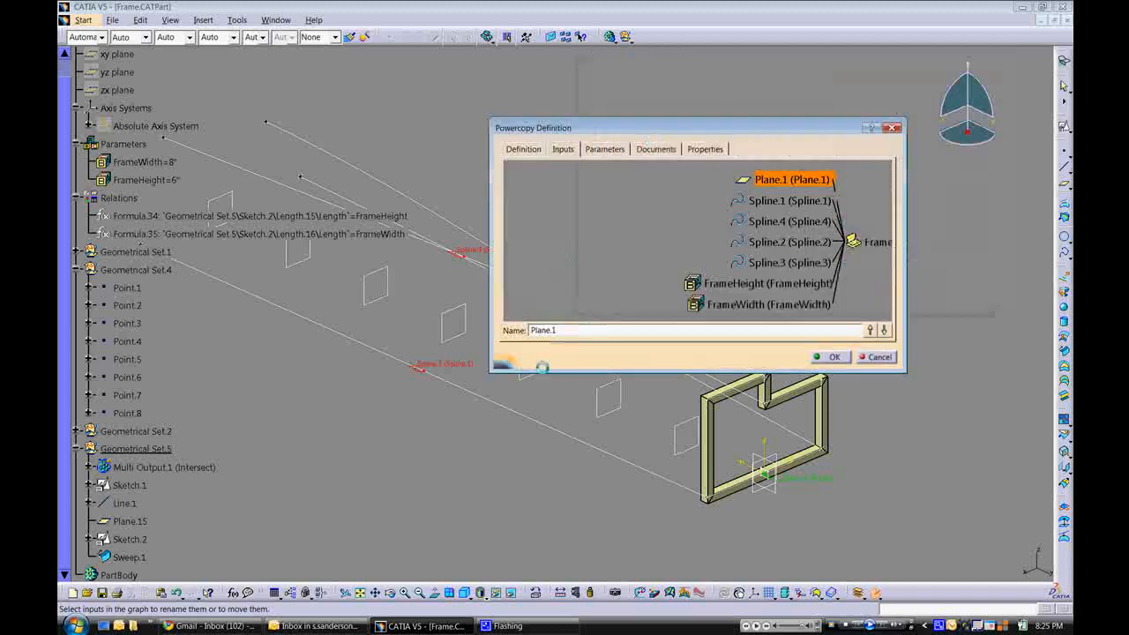
pyautogui.click(568, 333)
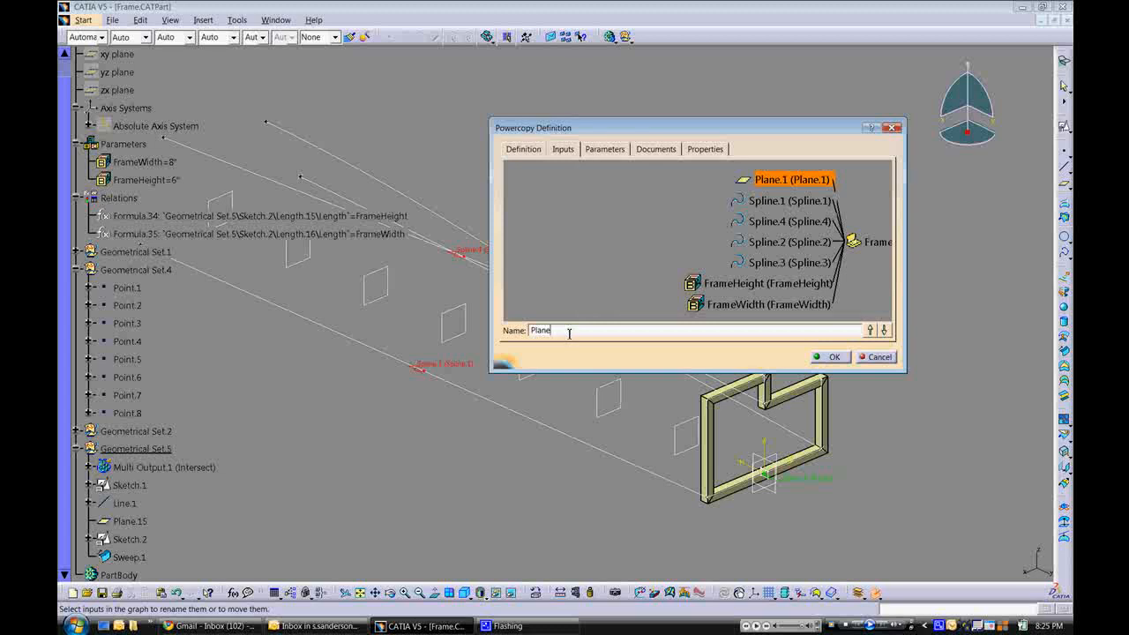
pyautogui.click(604, 148)
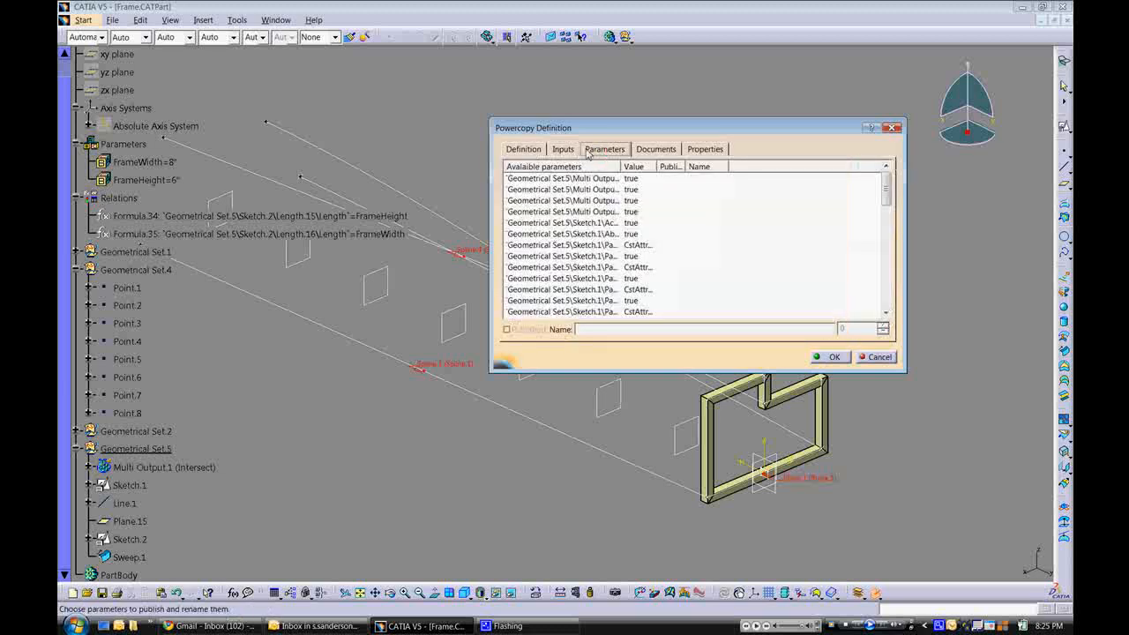
pyautogui.click(564, 149)
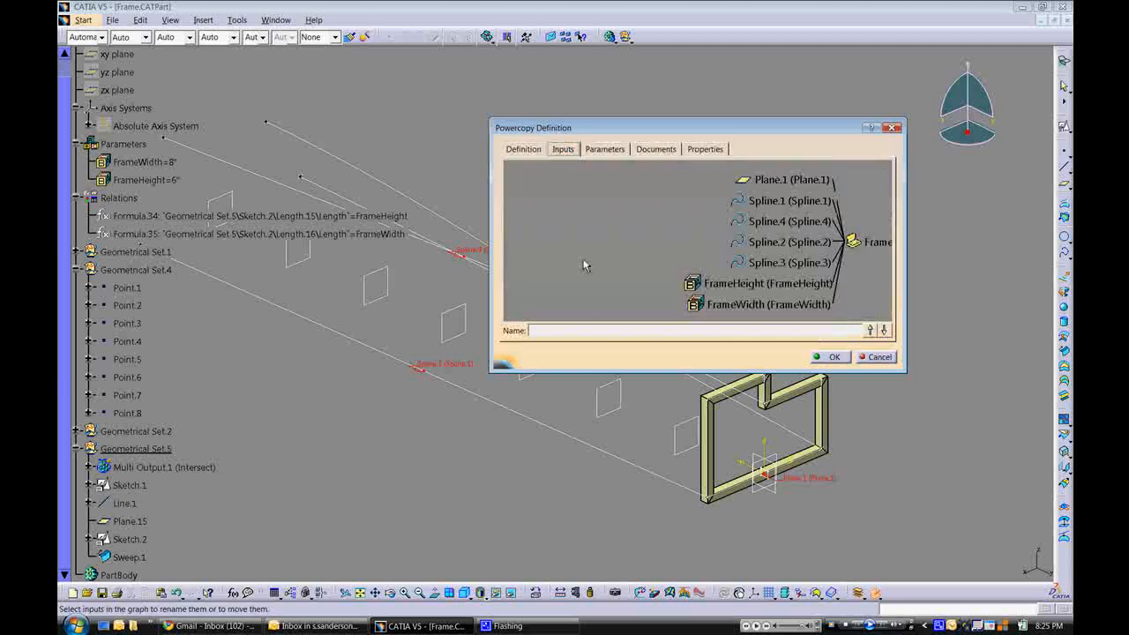
pyautogui.click(790, 181)
pyautogui.click(585, 332)
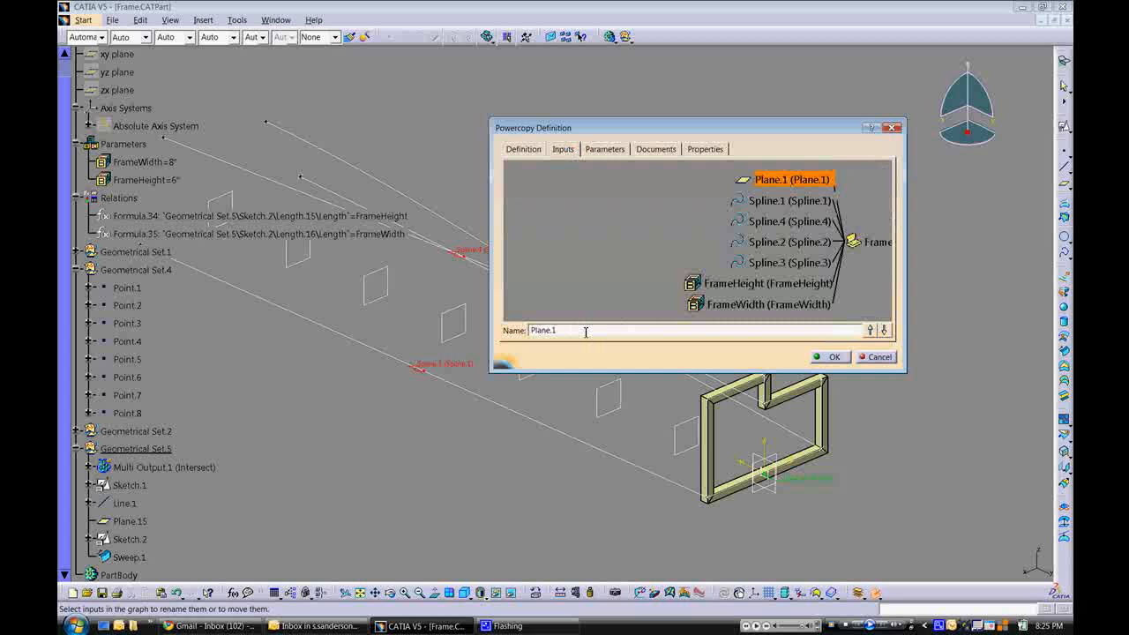
pyautogui.press('Return')
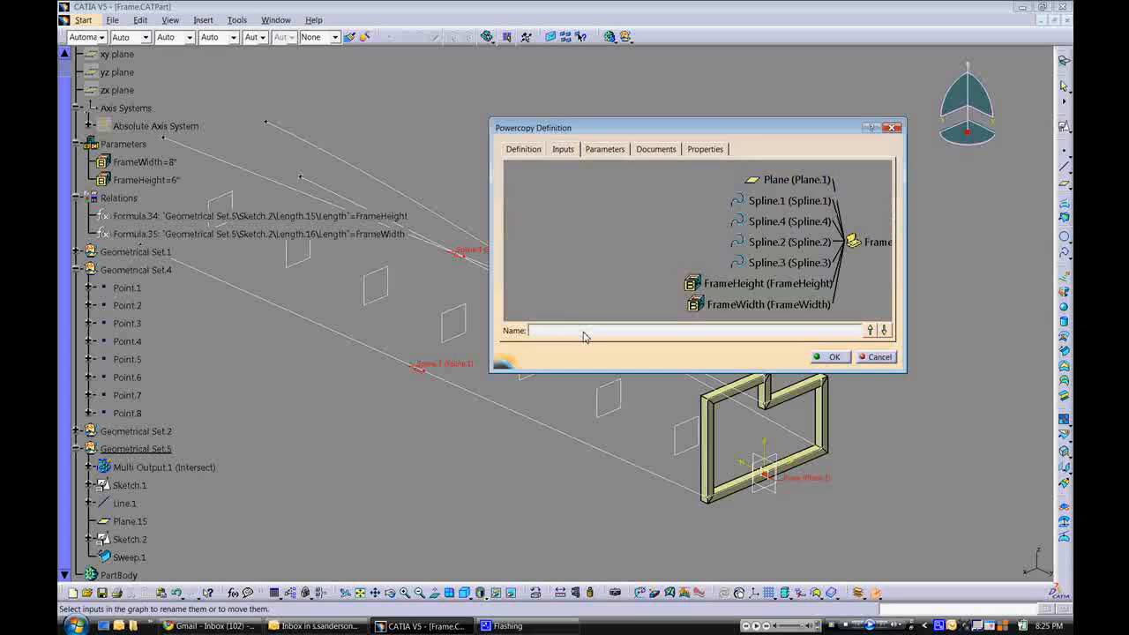
# Step: Review the PowerCopy's available parameters and complete its definition with a captured screen preview of the enlarged frame
pyautogui.click(604, 149)
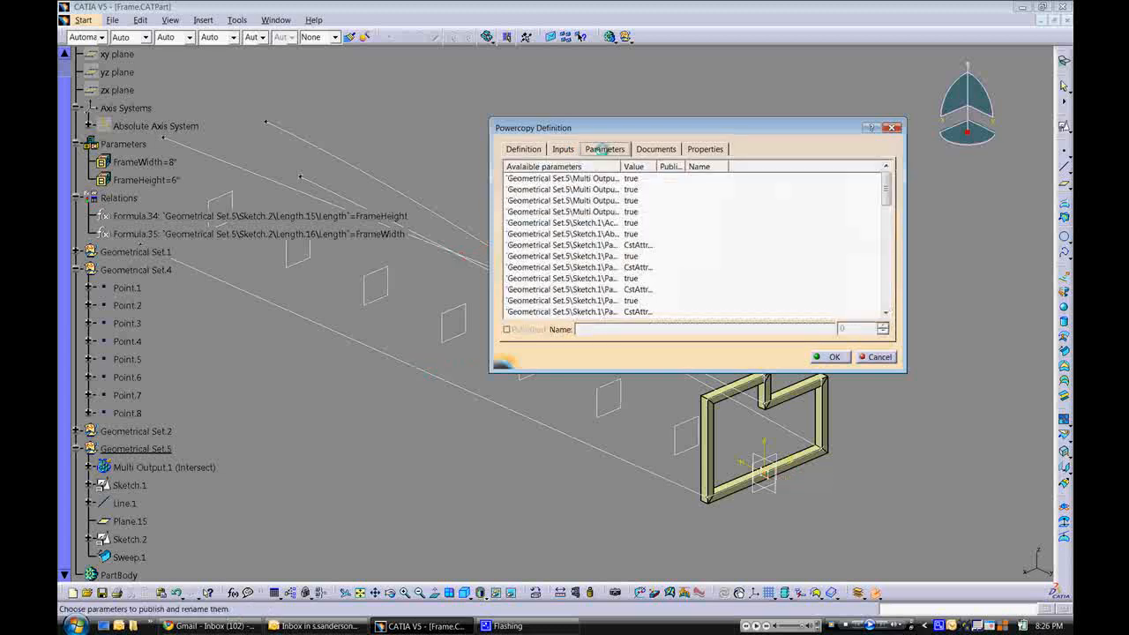
pyautogui.moveTo(620, 167); pyautogui.dragTo(707, 167)
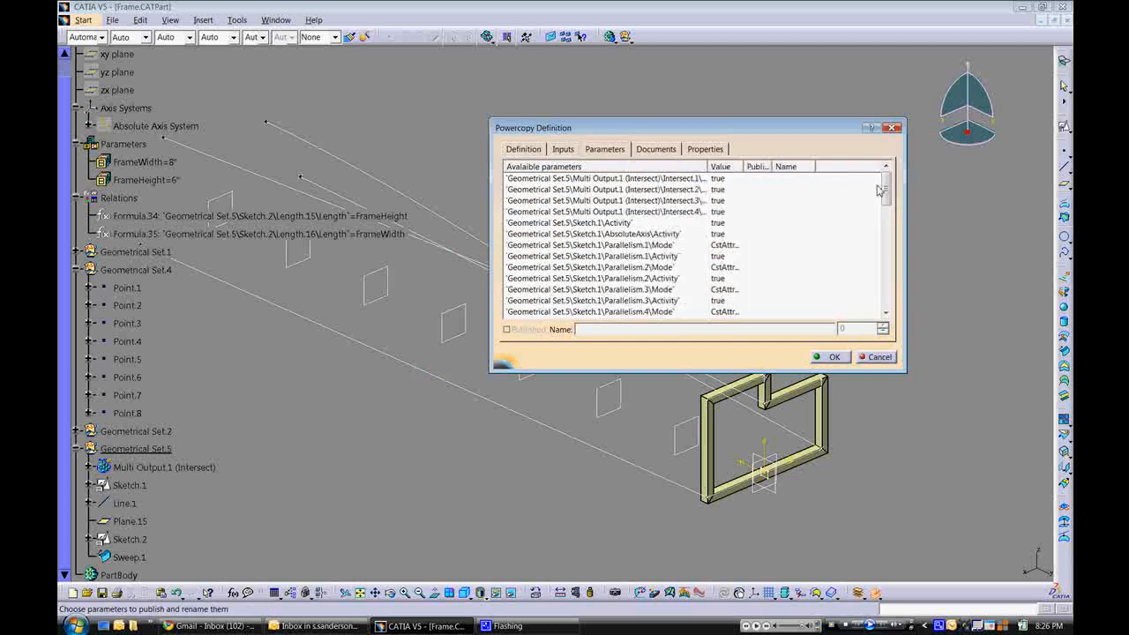
pyautogui.moveTo(889, 194); pyautogui.dragTo(889, 298)
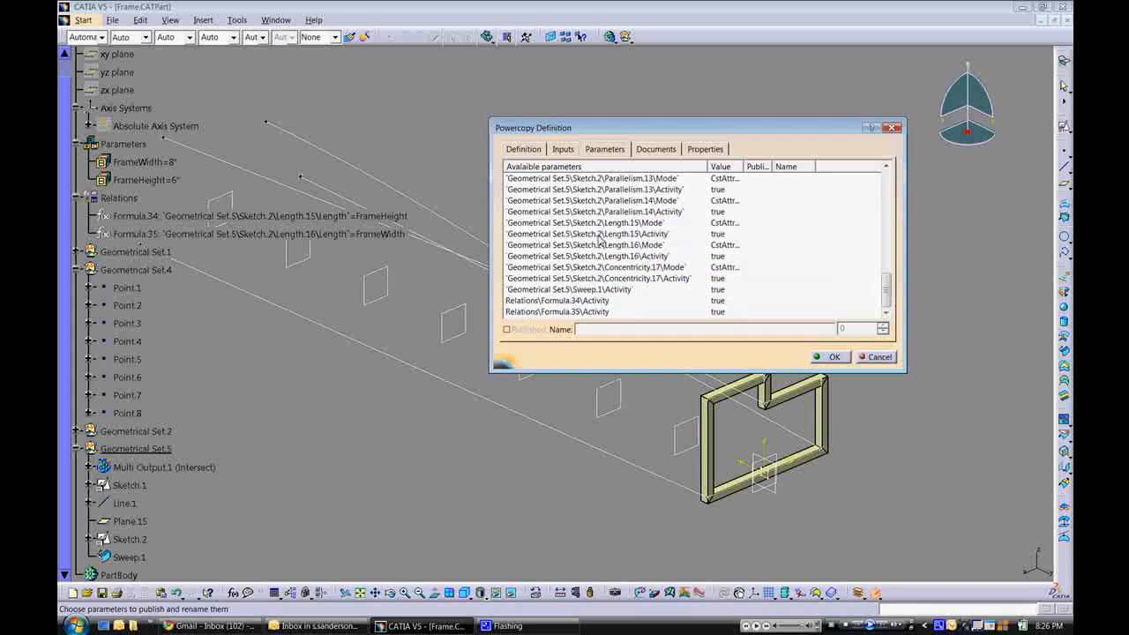
pyautogui.click(705, 150)
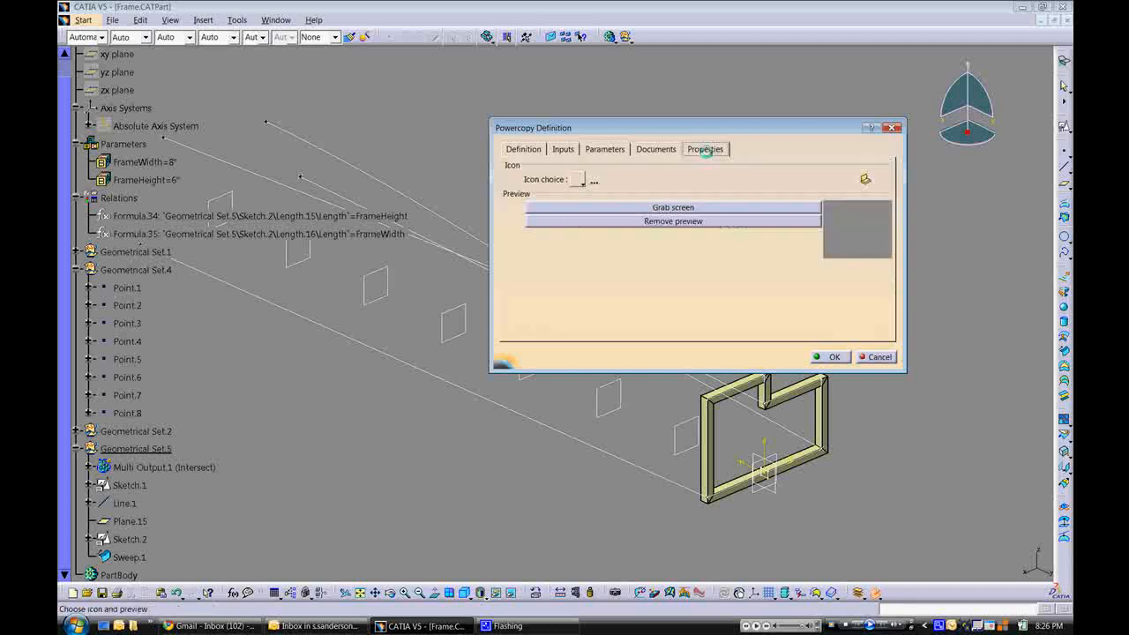
pyautogui.moveTo(682, 444); pyautogui.dragTo(552, 309, button='middle')
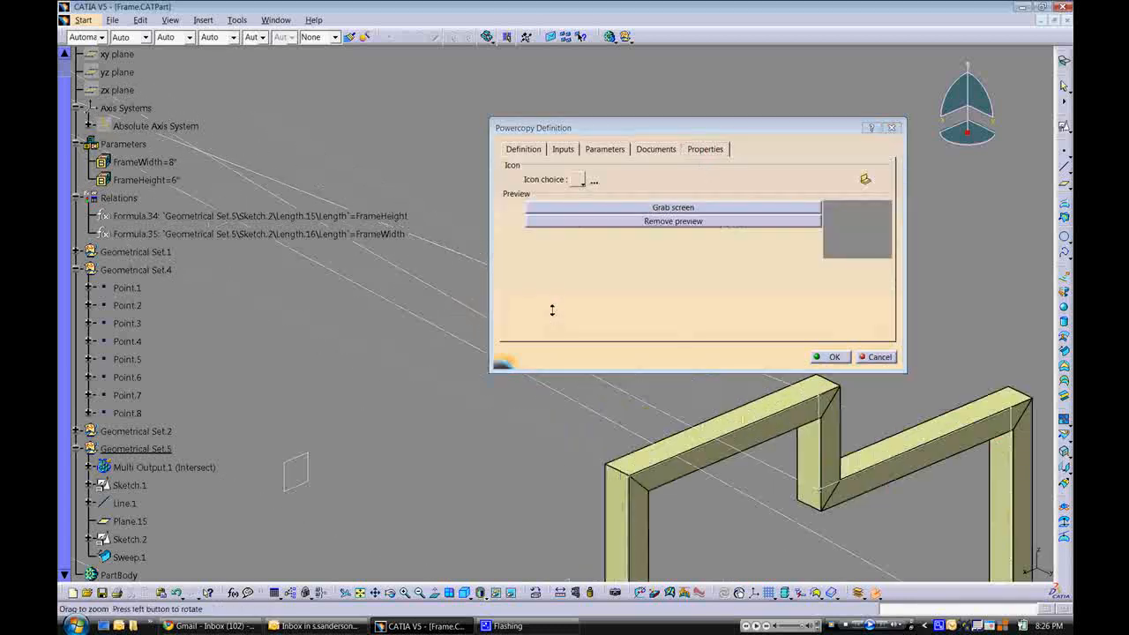
pyautogui.moveTo(590, 522); pyautogui.dragTo(381, 253, button='middle')
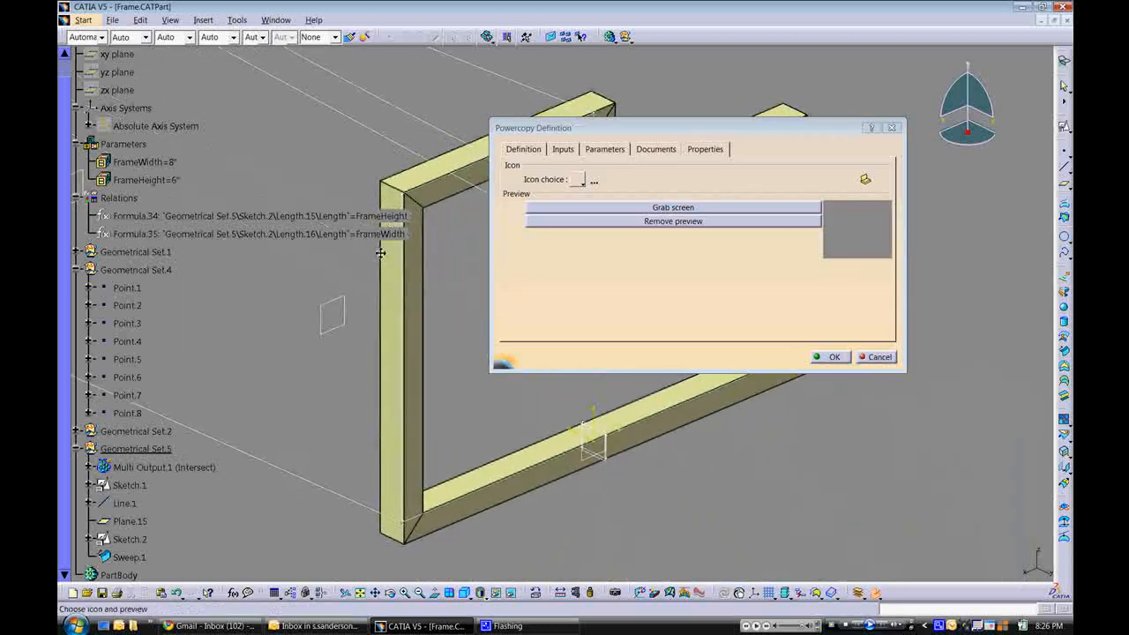
pyautogui.click(656, 208)
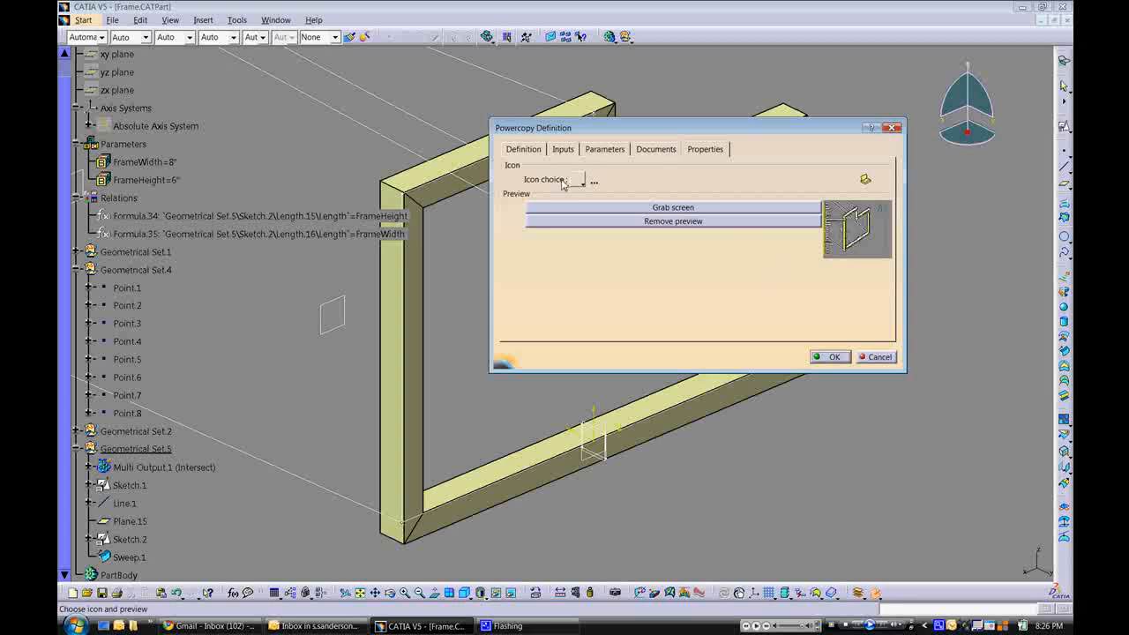
pyautogui.click(831, 360)
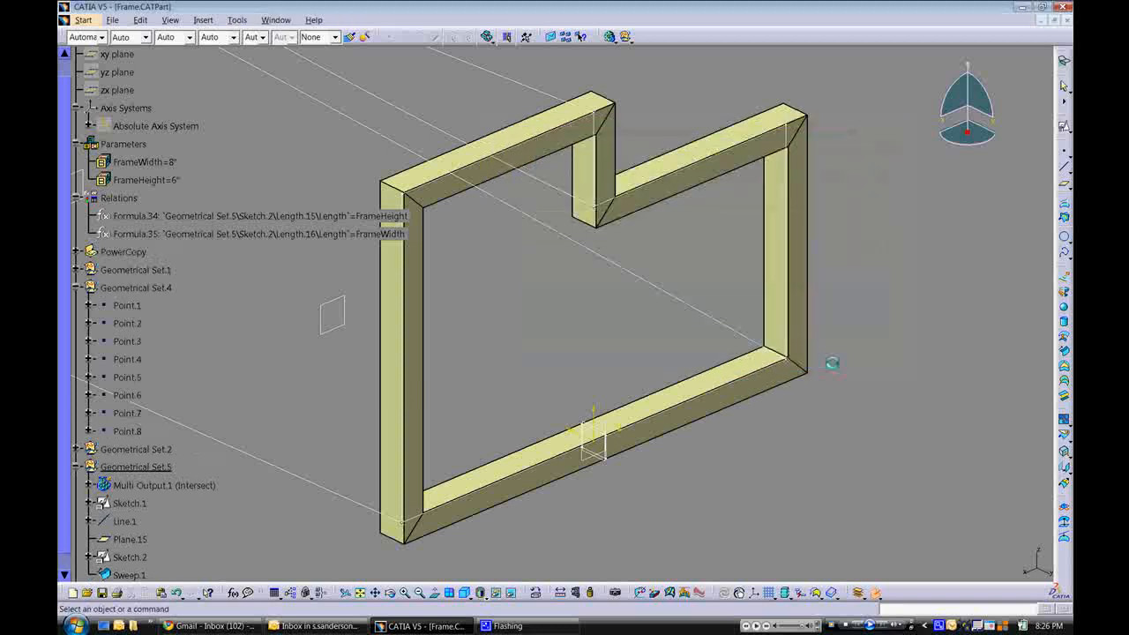
# Step: Start instantiating the Frame PowerCopy with Geometrical Set.5 as the destination
pyautogui.click(77, 253)
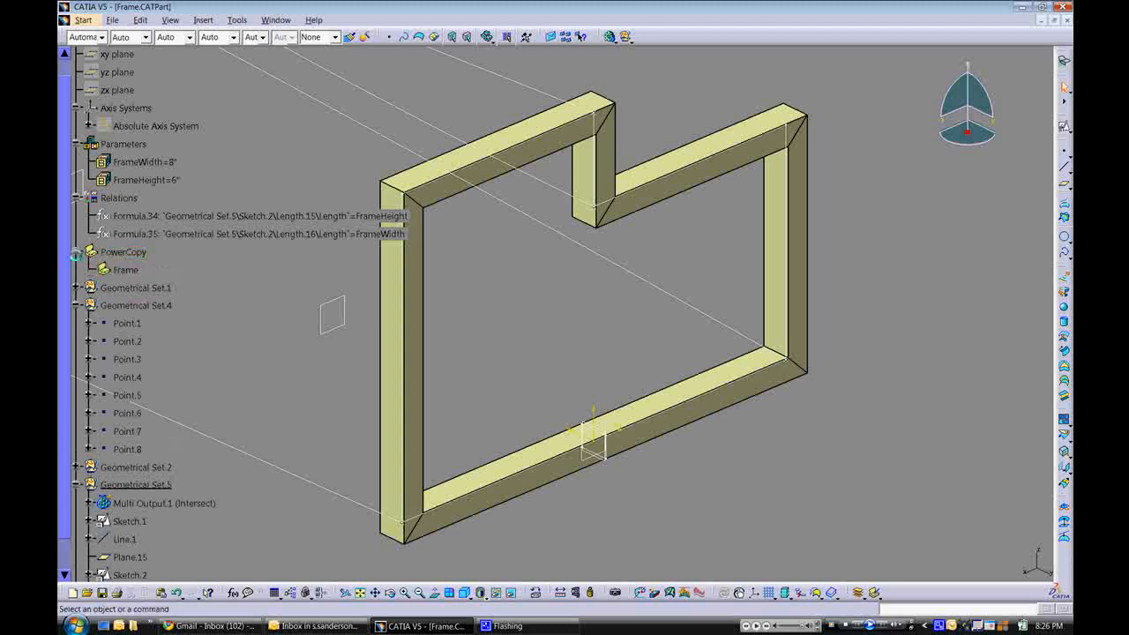
pyautogui.click(126, 270)
pyautogui.moveTo(305, 295); pyautogui.dragTo(705, 454, button='middle')
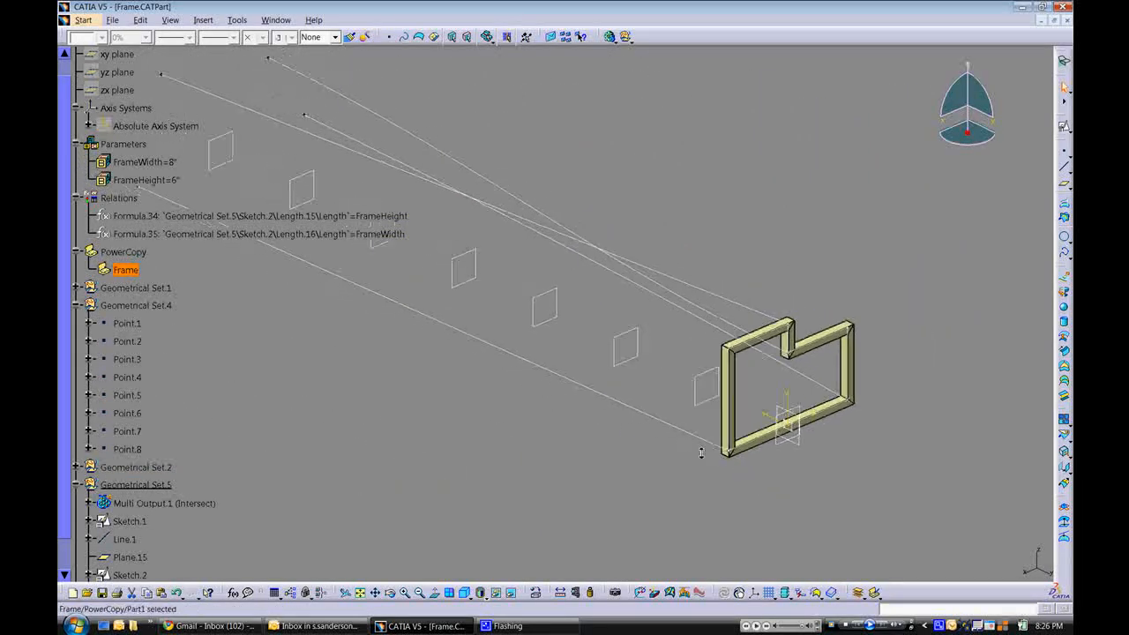
pyautogui.rightClick(131, 271)
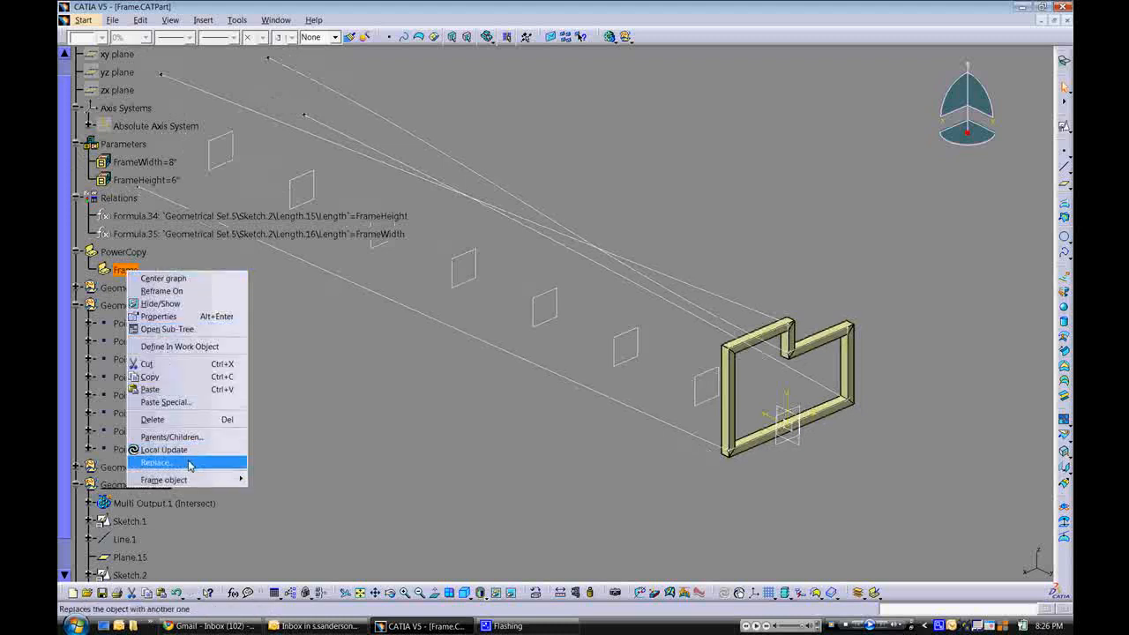
pyautogui.moveTo(188, 482)
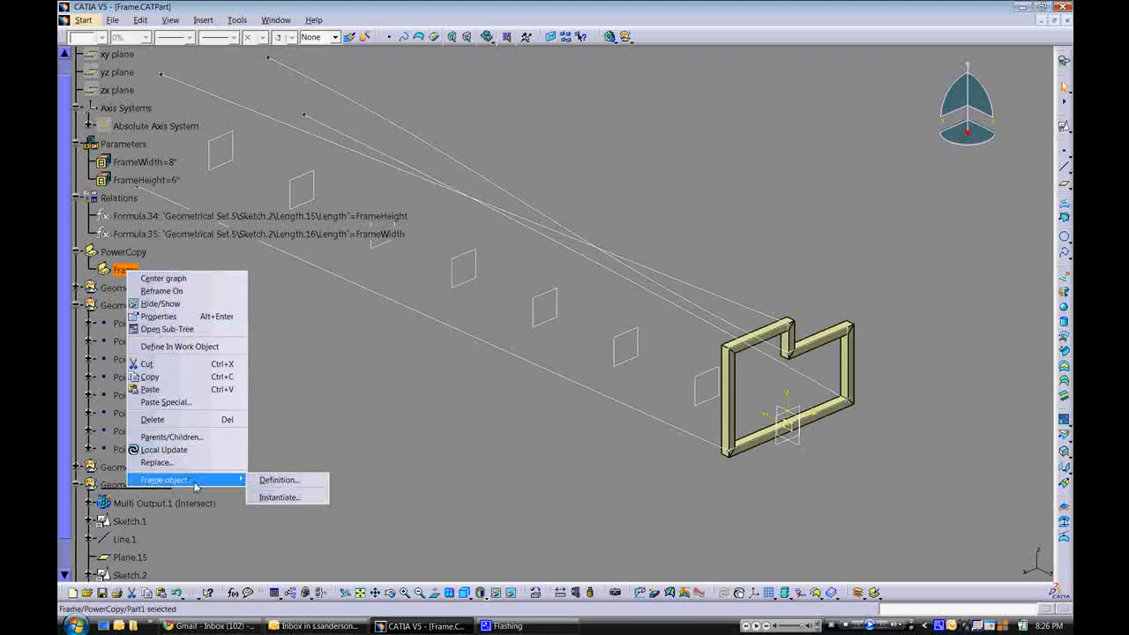
pyautogui.click(273, 498)
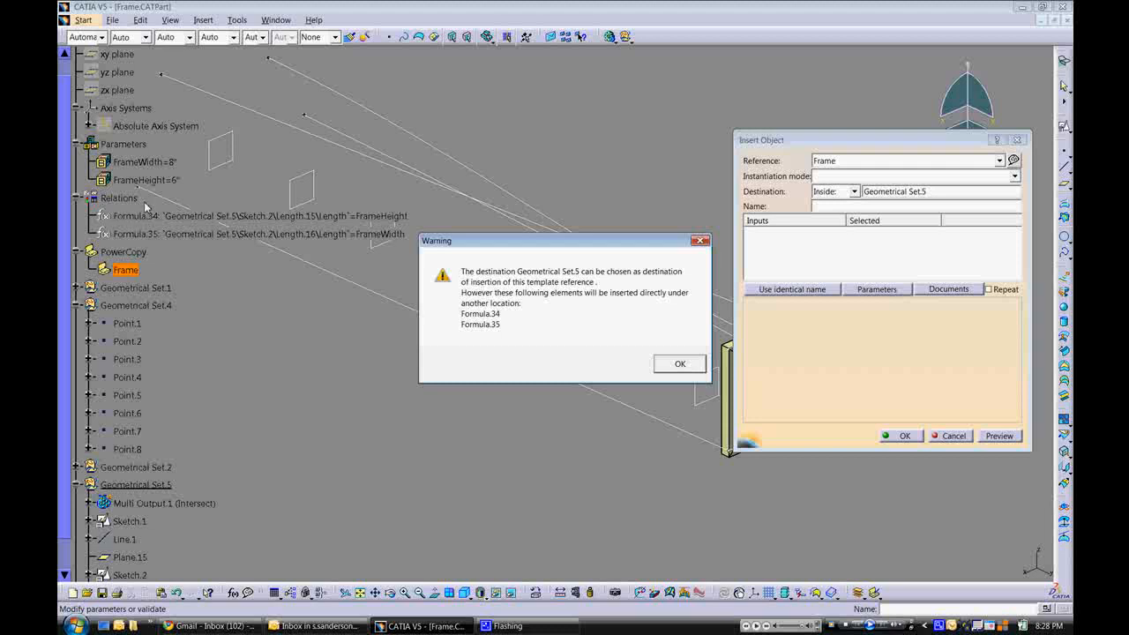
pyautogui.click(693, 369)
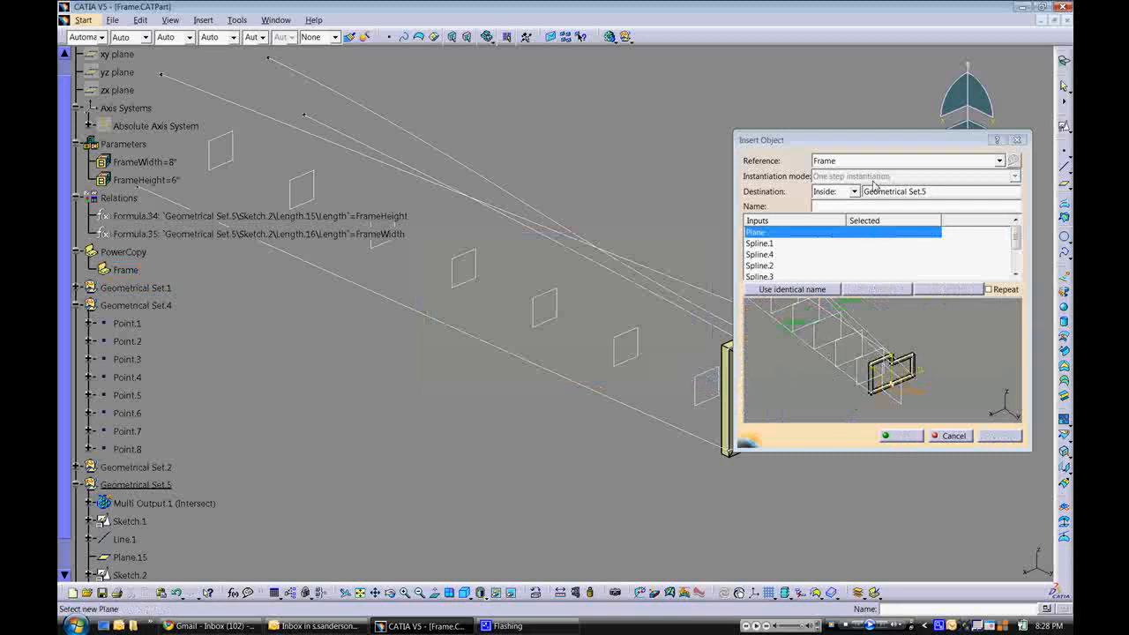
# Step: Assign the four spline inputs, FrameHeight and FrameWidth to the existing elements with identical names
pyautogui.moveTo(874, 141); pyautogui.dragTo(856, 124)
pyautogui.moveTo(617, 415); pyautogui.dragTo(407, 344, button='middle')
pyautogui.moveTo(484, 433); pyautogui.dragTo(455, 351, button='middle')
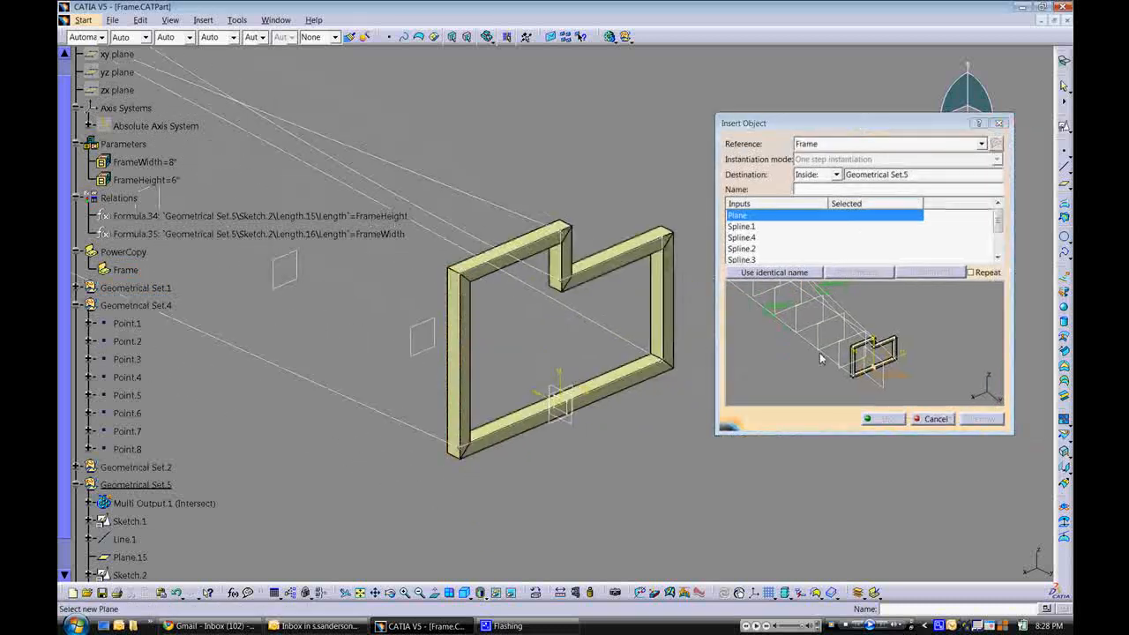
pyautogui.moveTo(820, 358); pyautogui.dragTo(846, 355, button='middle')
pyautogui.moveTo(920, 330); pyautogui.dragTo(801, 379, button='middle')
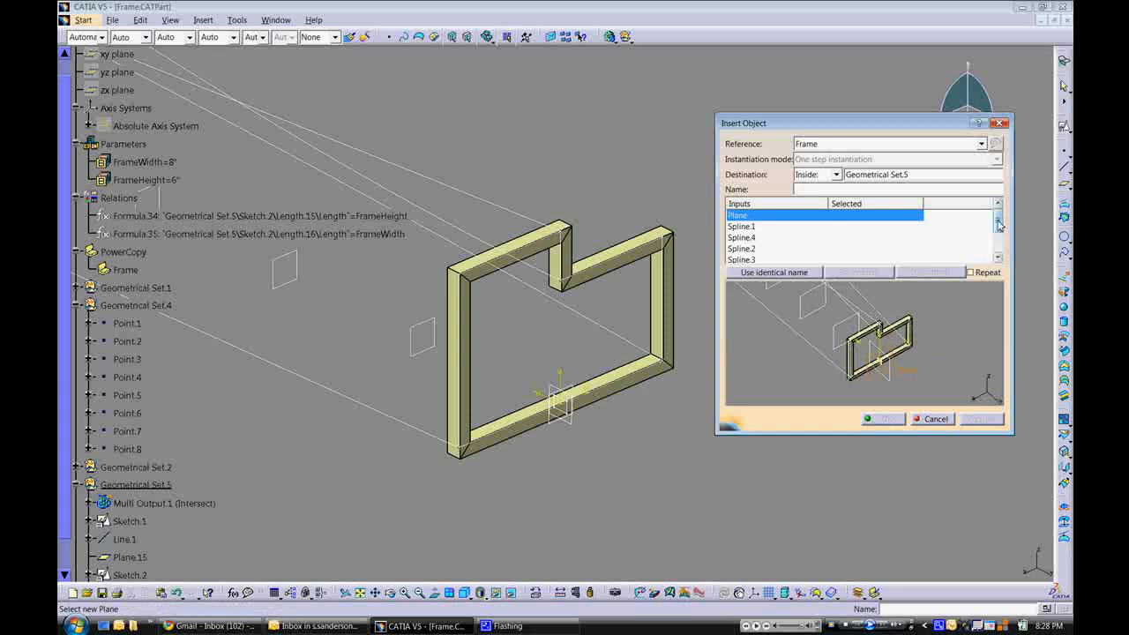
pyautogui.moveTo(998, 223)
pyautogui.mouseDown()
pyautogui.moveTo(998, 246)
pyautogui.moveTo(1001, 224)
pyautogui.mouseUp()
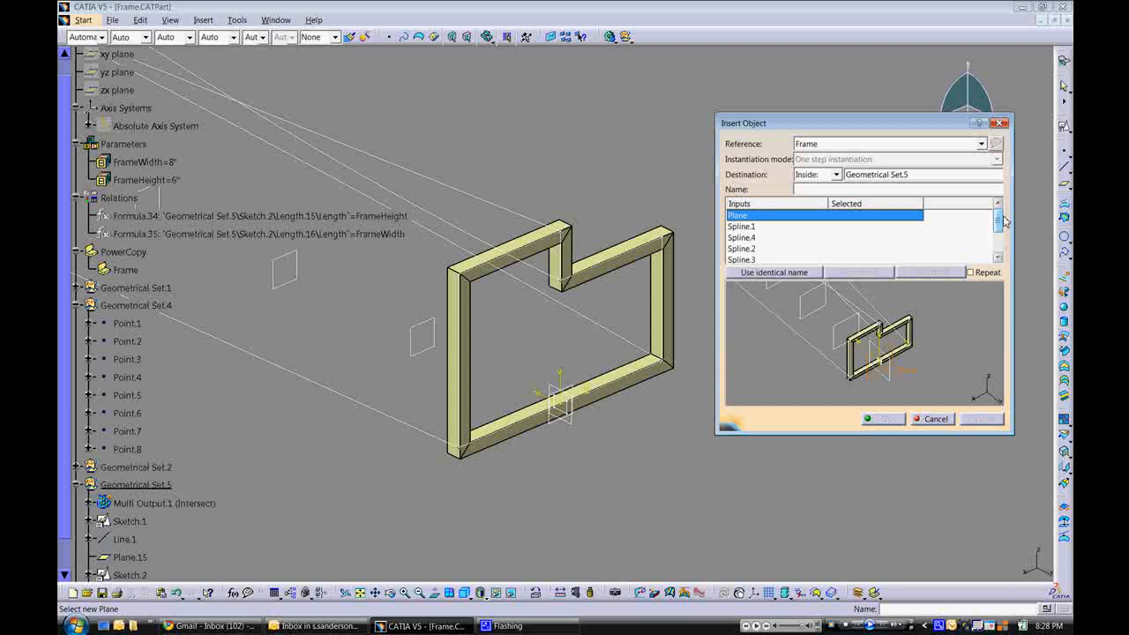
pyautogui.click(773, 275)
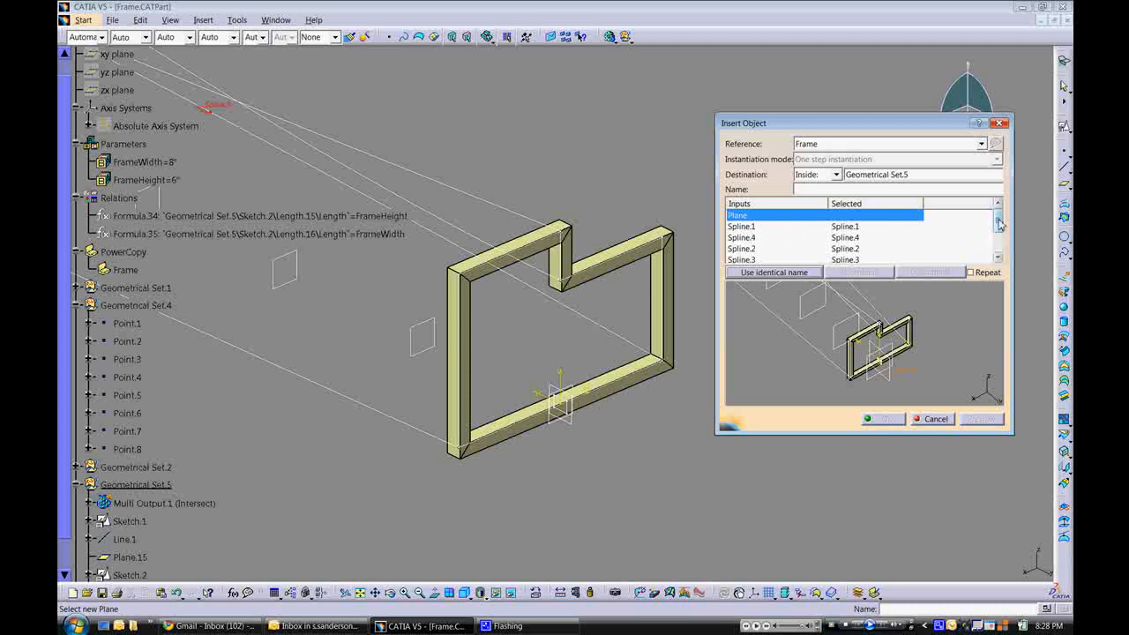
pyautogui.scroll(-1, 1001, 229)
pyautogui.scroll(-2, 1000, 229)
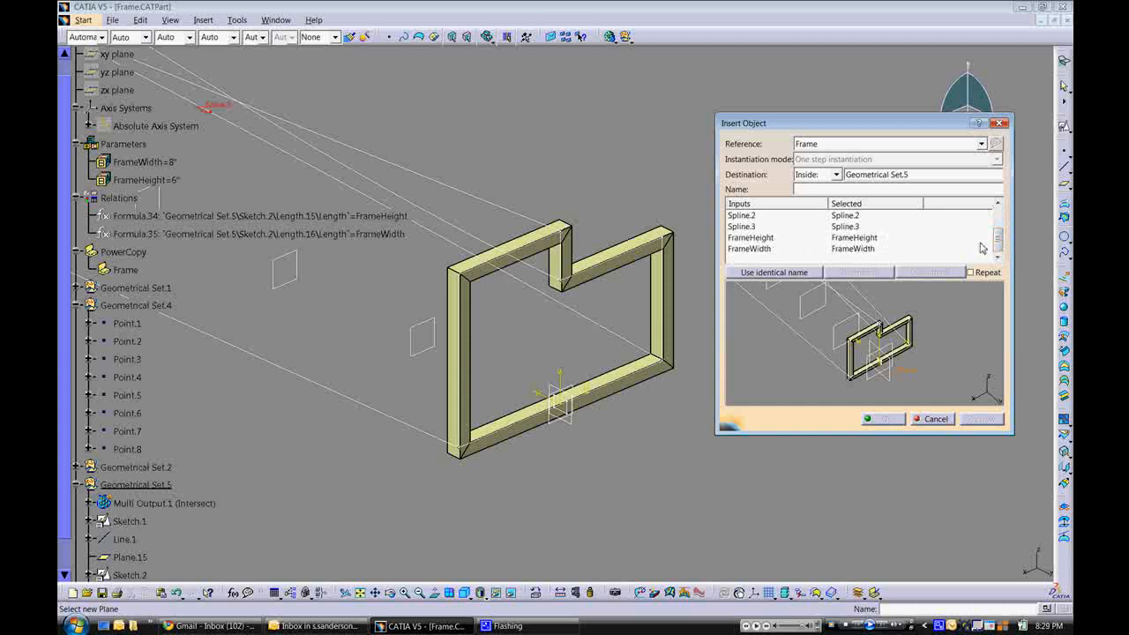
pyautogui.moveTo(998, 241); pyautogui.dragTo(1001, 223)
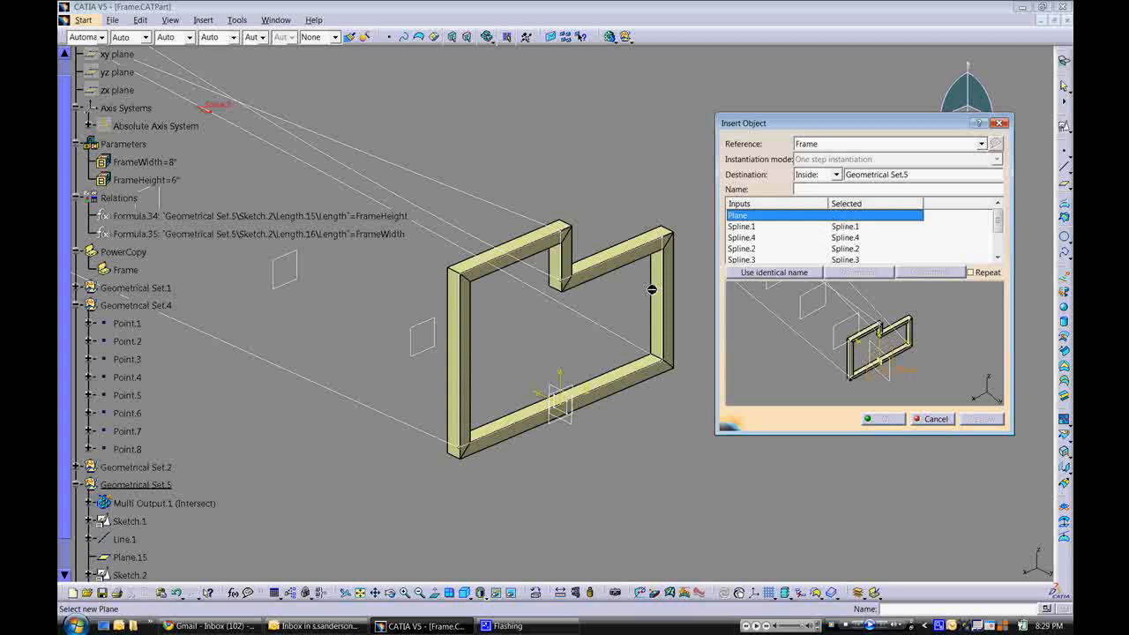
# Step: Assign the first plane behind the existing frame to the Plane input and preview the new instance
pyautogui.click(432, 354)
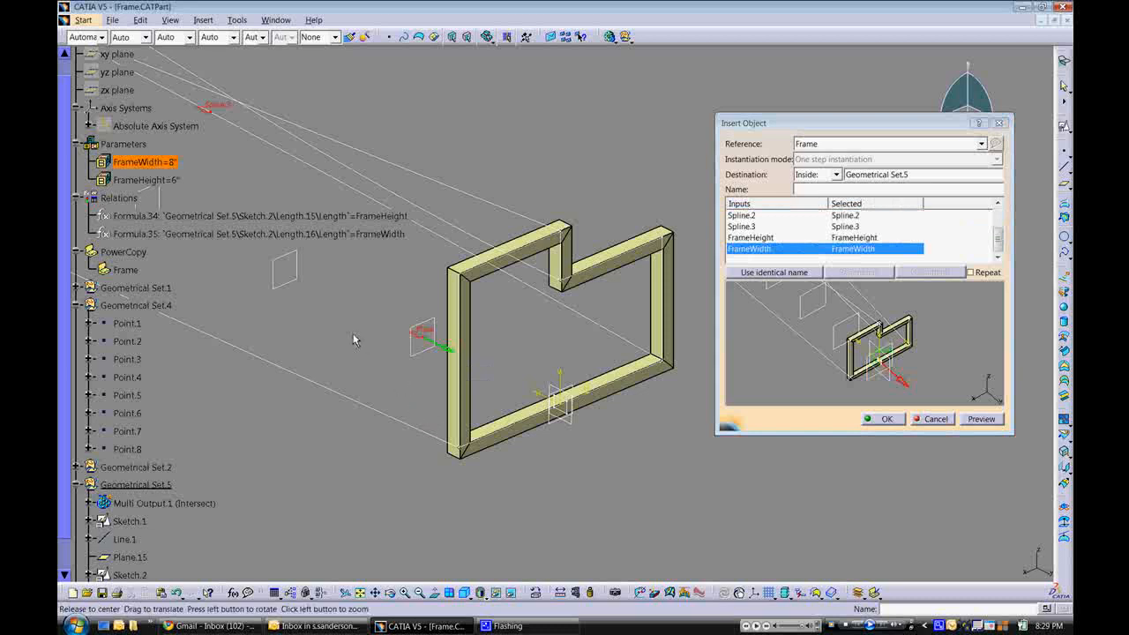
pyautogui.moveTo(353, 340); pyautogui.dragTo(445, 397, button='middle')
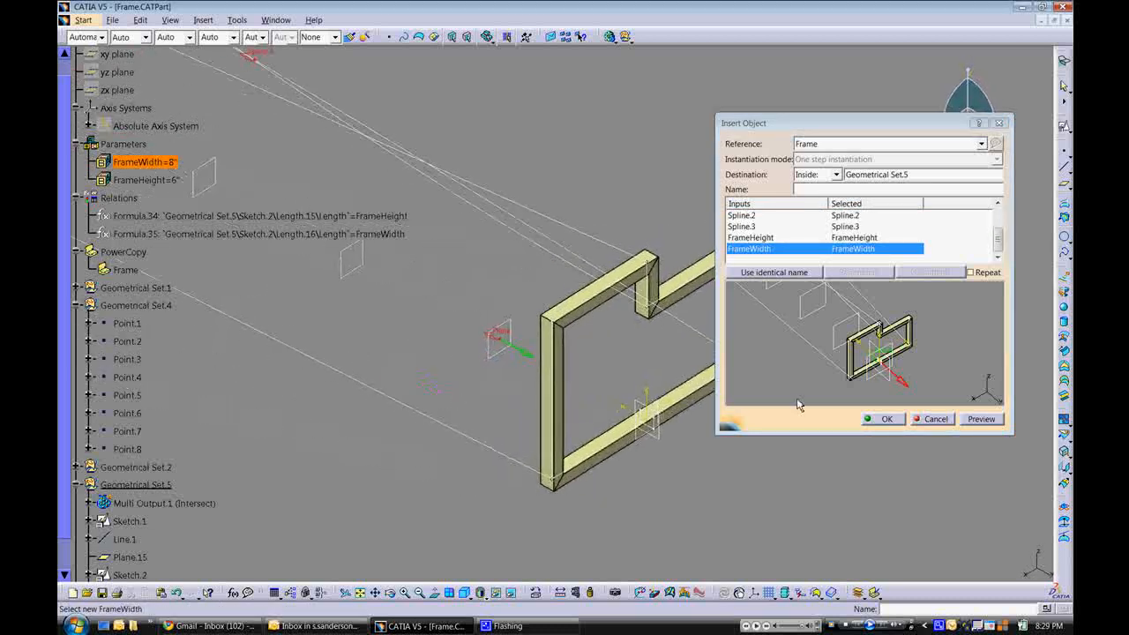
pyautogui.click(981, 419)
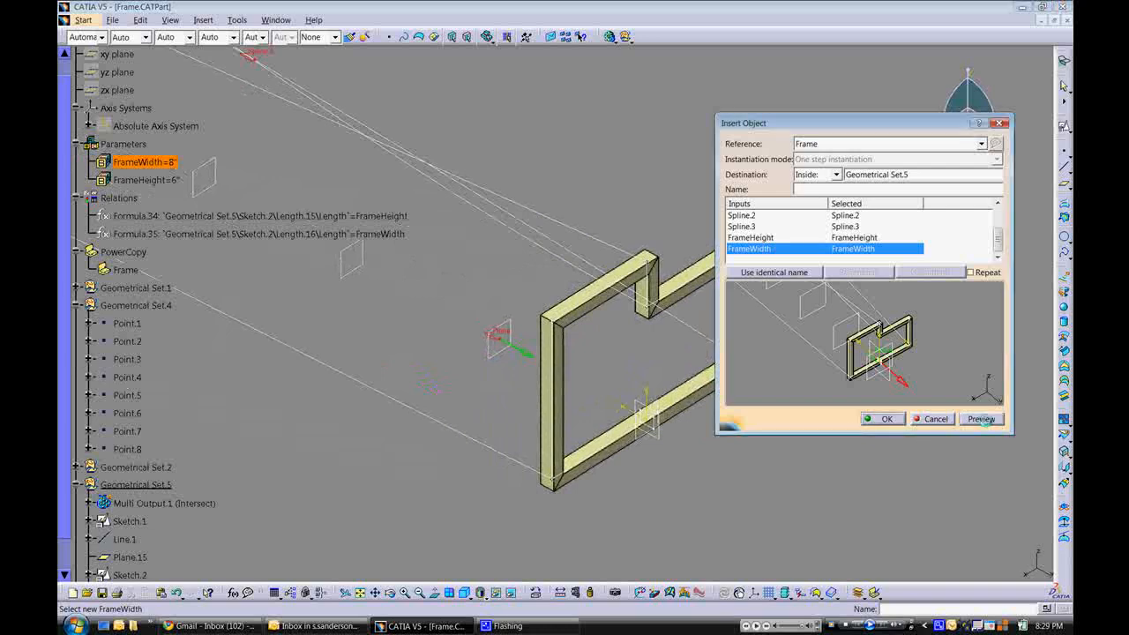
# Step: Inspect the previewed frame instance against the original frame from several angles, and accept its insertion
pyautogui.moveTo(640, 194); pyautogui.dragTo(436, 276, button='middle')
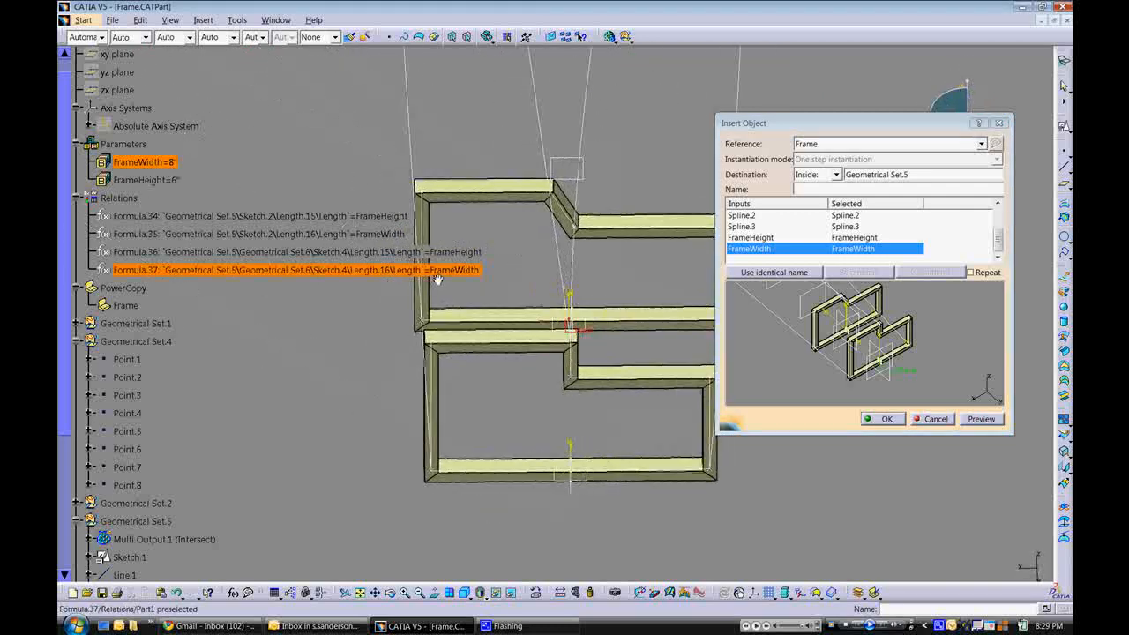
pyautogui.moveTo(600, 428)
pyautogui.mouseDown(button='middle')
pyautogui.moveTo(481, 414)
pyautogui.moveTo(459, 391)
pyautogui.moveTo(556, 315)
pyautogui.moveTo(538, 382)
pyautogui.moveTo(587, 424)
pyautogui.mouseUp(button='middle')
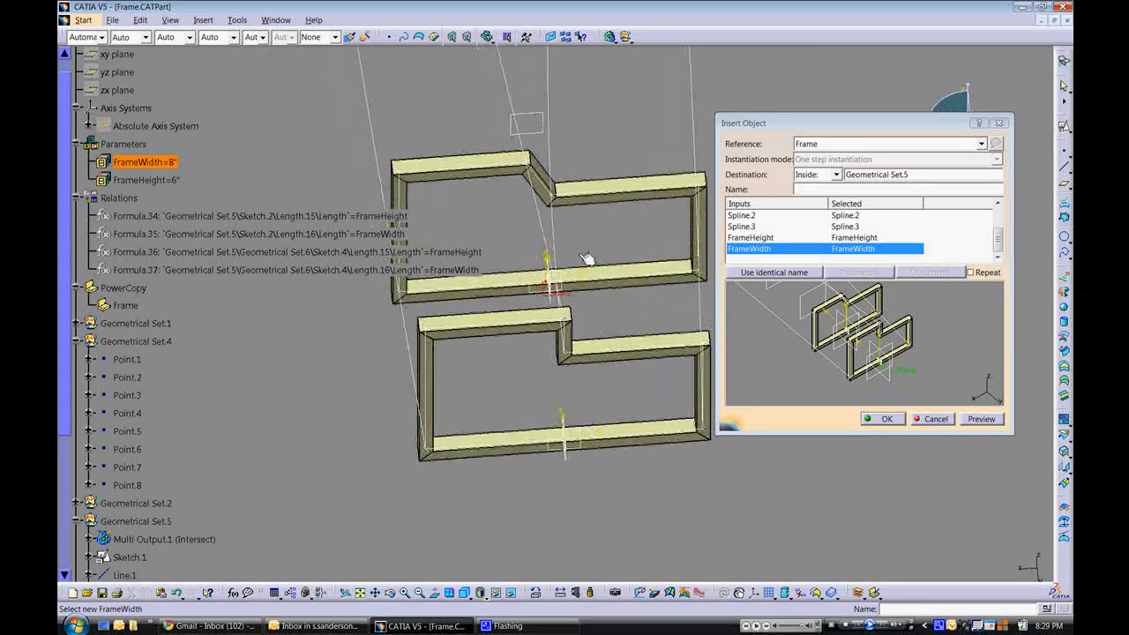
pyautogui.moveTo(437, 402)
pyautogui.mouseDown(button='middle')
pyautogui.moveTo(468, 394)
pyautogui.moveTo(550, 417)
pyautogui.moveTo(573, 291)
pyautogui.mouseUp(button='middle')
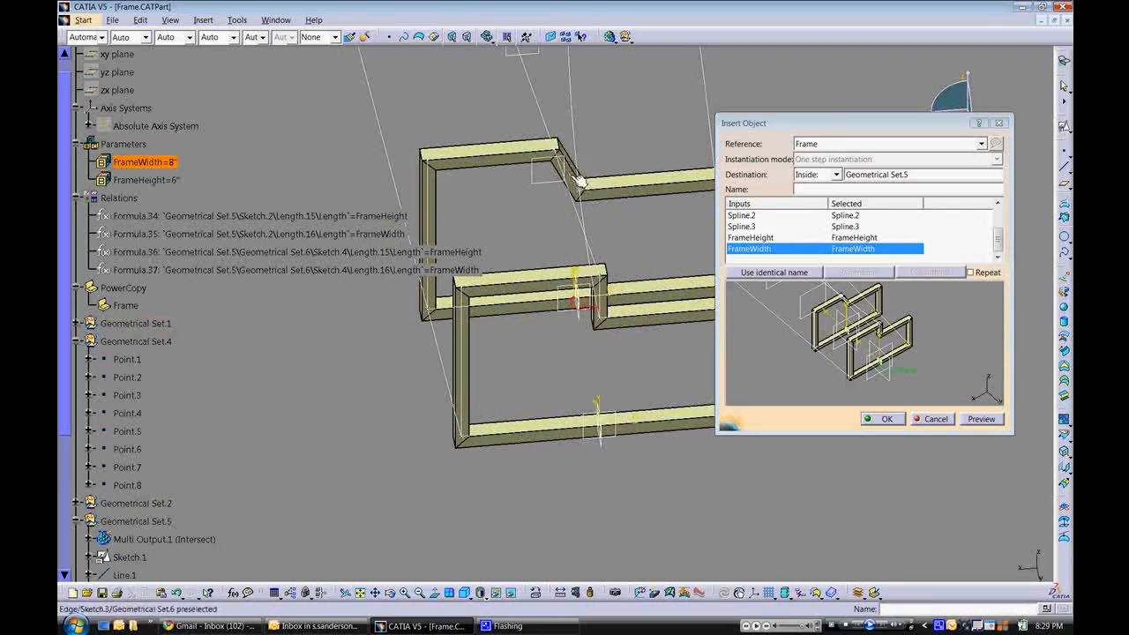
pyautogui.moveTo(617, 278); pyautogui.dragTo(576, 489, button='middle')
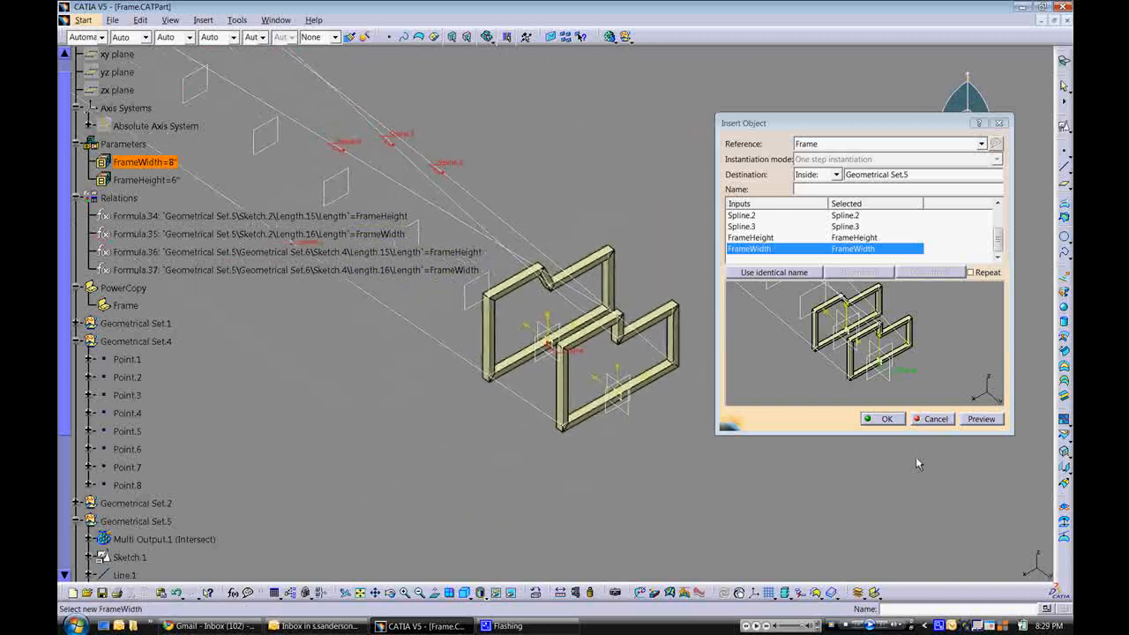
pyautogui.click(886, 419)
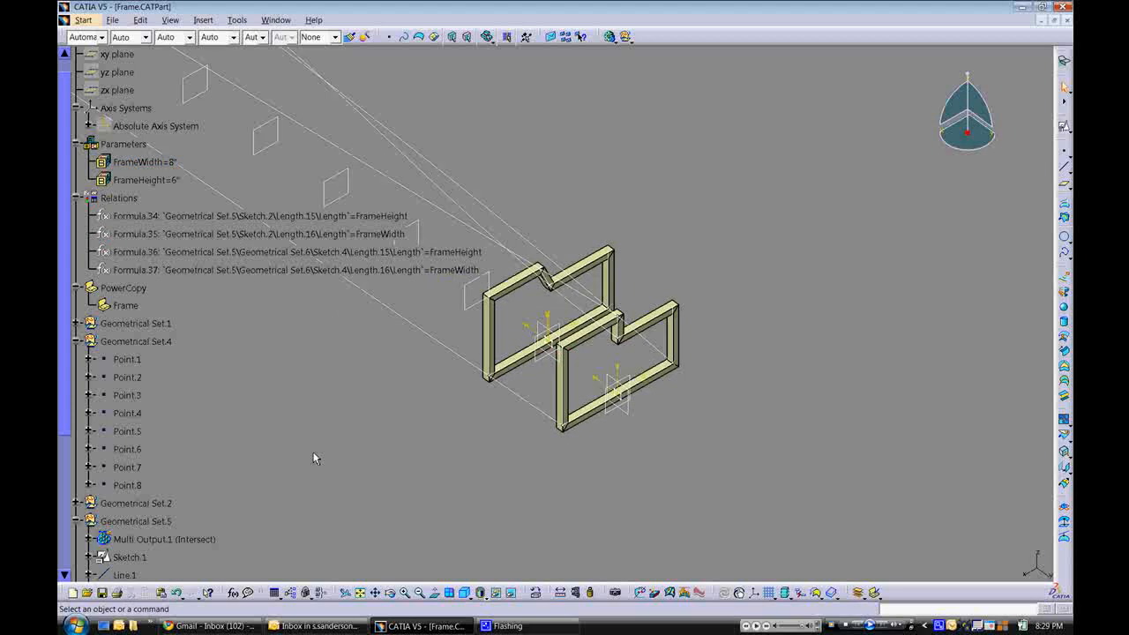
# Step: Undo the frame instantiation and the creation of the Frame PowerCopy
pyautogui.hotkey('ctrl', 'z')
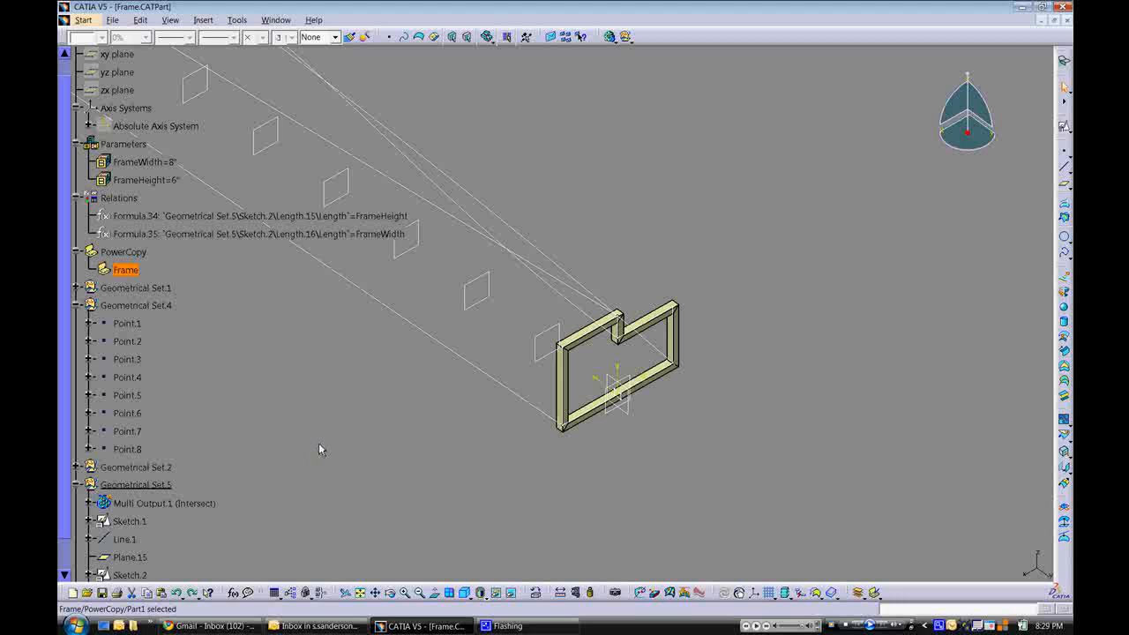
pyautogui.click(319, 449)
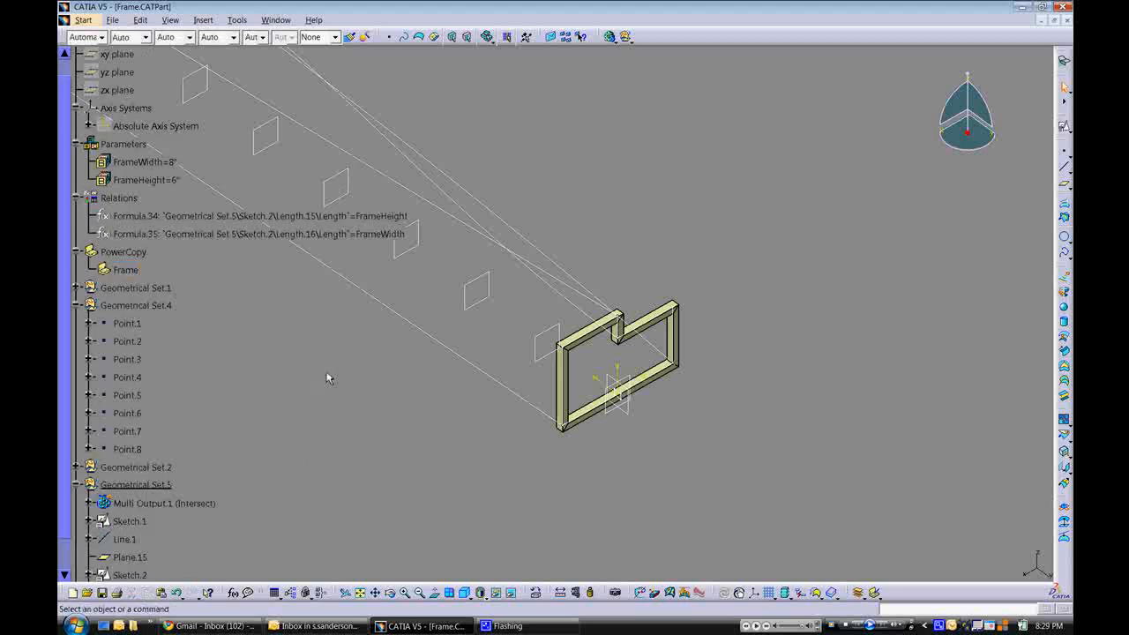
pyautogui.hotkey('ctrl', 'z')
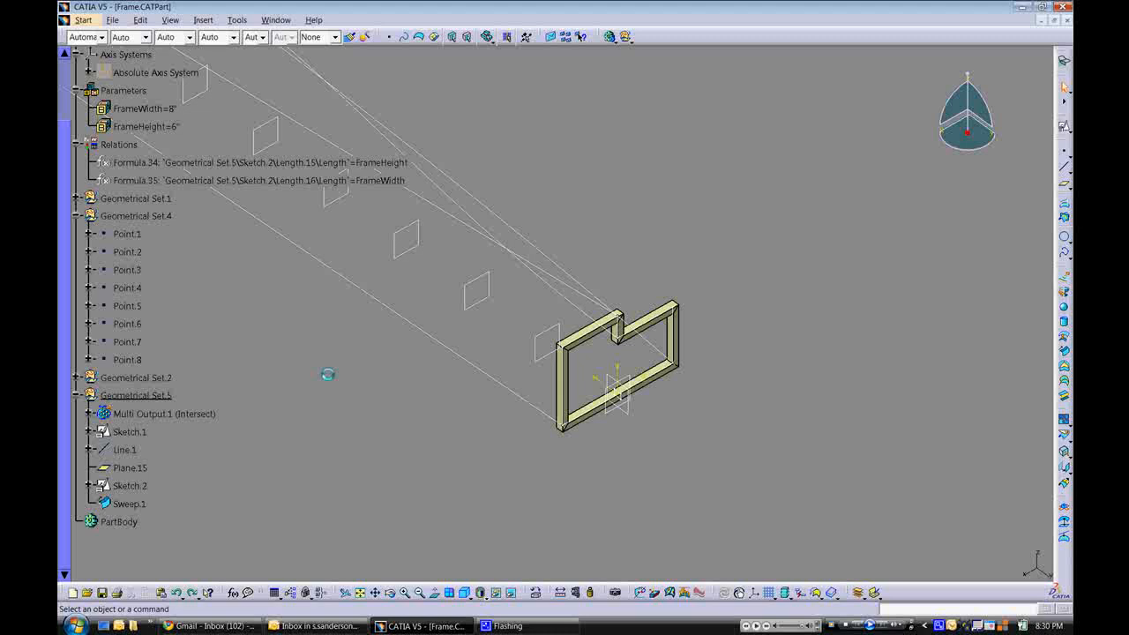
# Step: Move the Relations set into Geometrical Set.5 by cutting and pasting it, and check the FrameHeight and FrameWidth formulas it contains
pyautogui.click(119, 144)
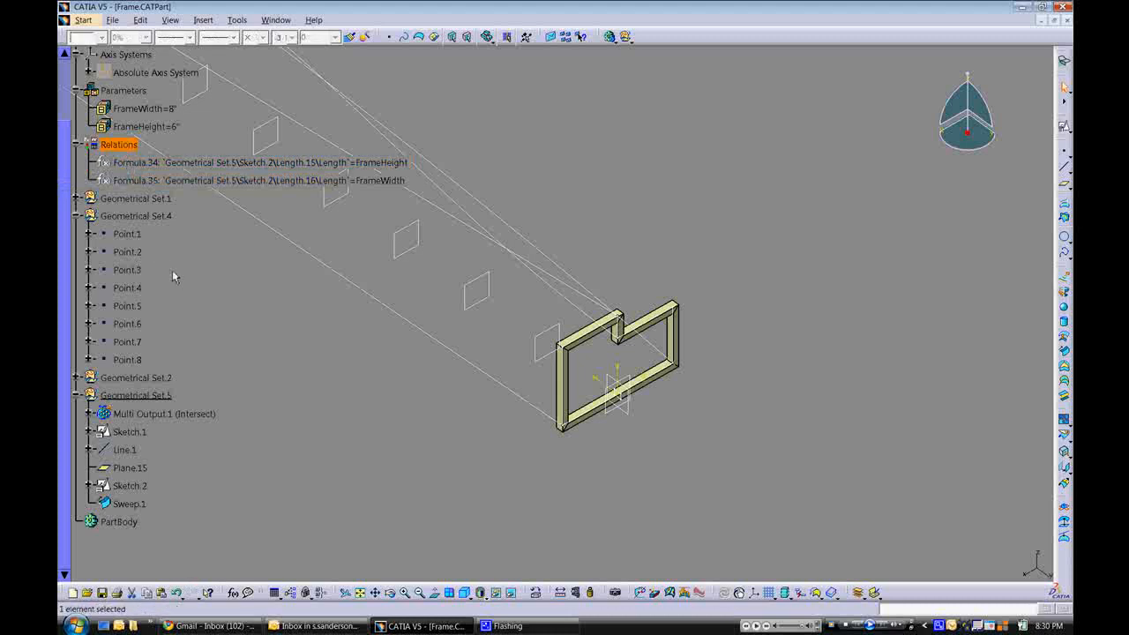
pyautogui.scroll(3, 173, 276)
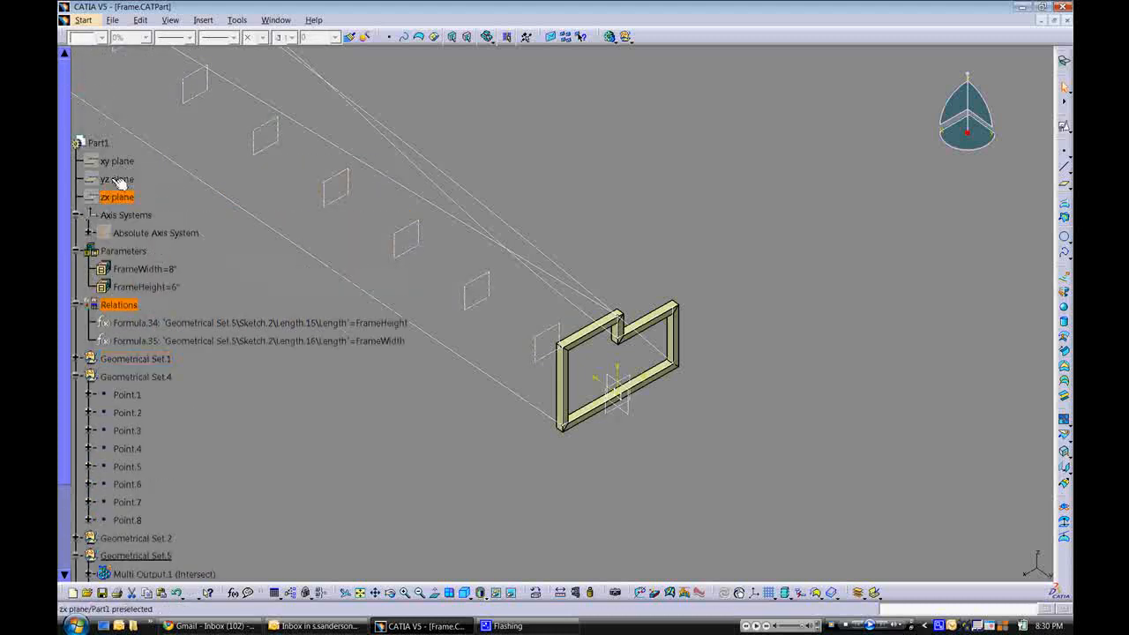
pyautogui.scroll(-1, 177, 306)
pyautogui.scroll(-2, 176, 282)
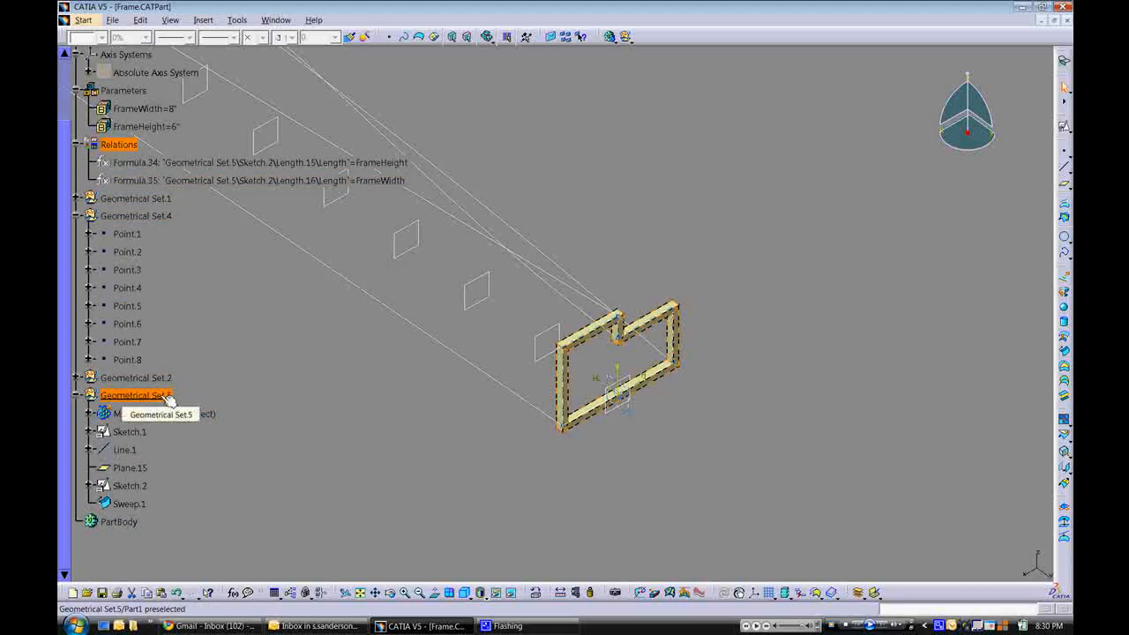
pyautogui.rightClick(118, 148)
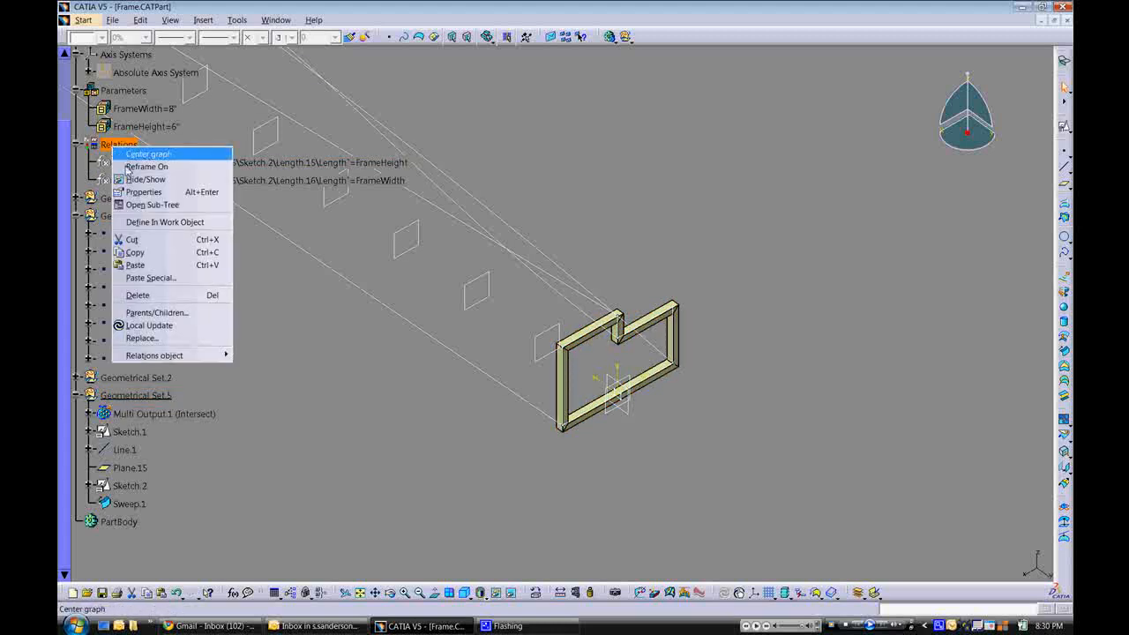
pyautogui.click(133, 240)
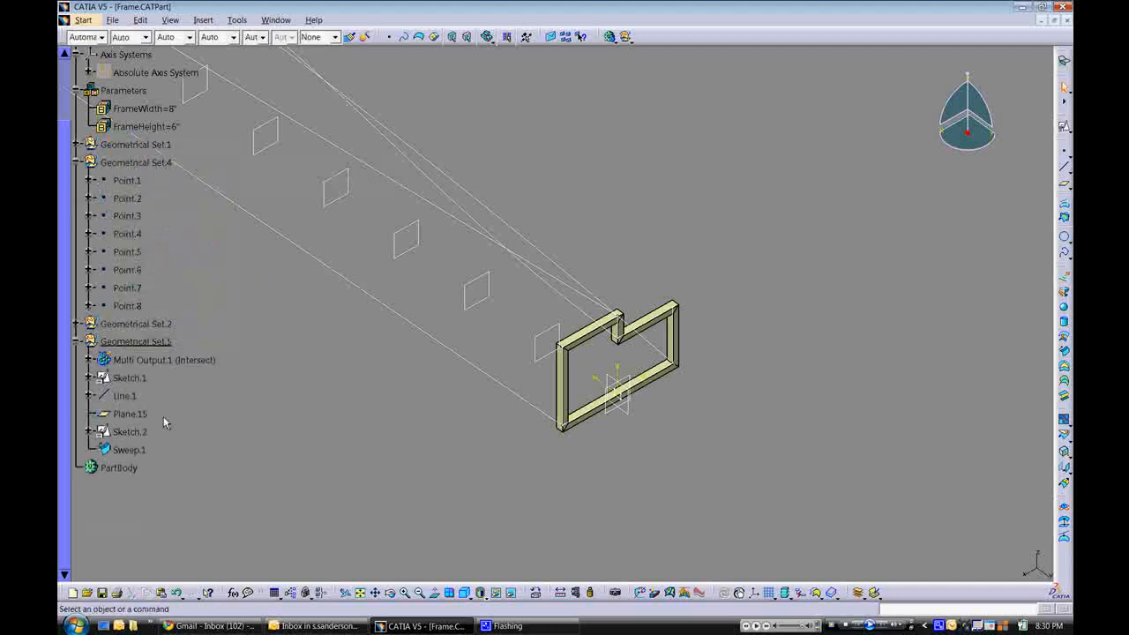
pyautogui.rightClick(134, 342)
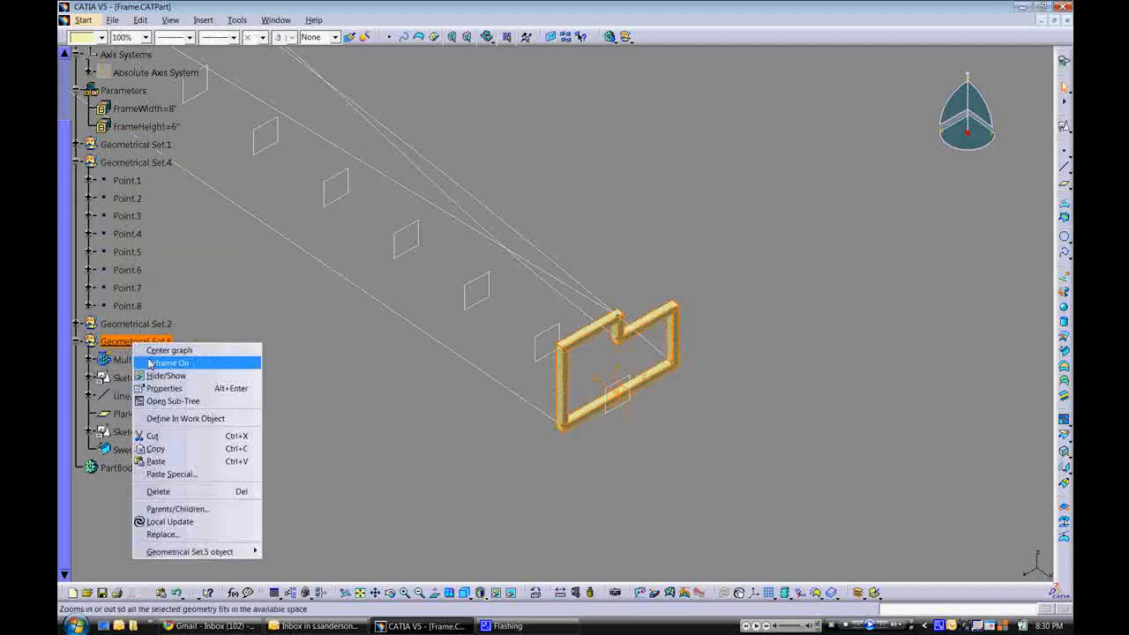
pyautogui.click(156, 461)
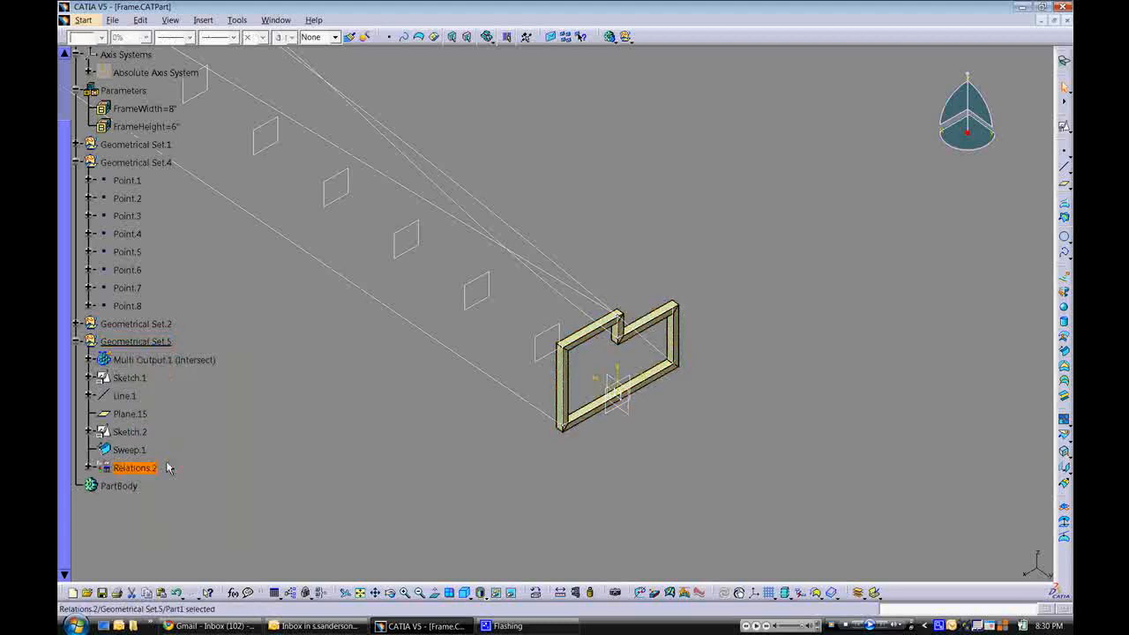
pyautogui.click(89, 468)
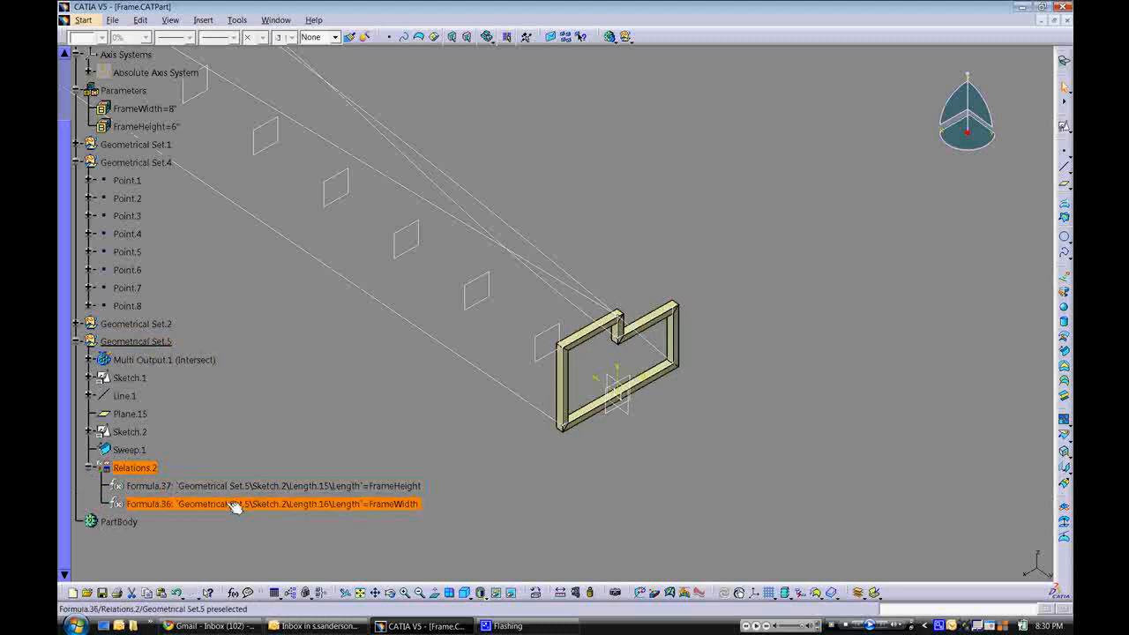
pyautogui.click(89, 467)
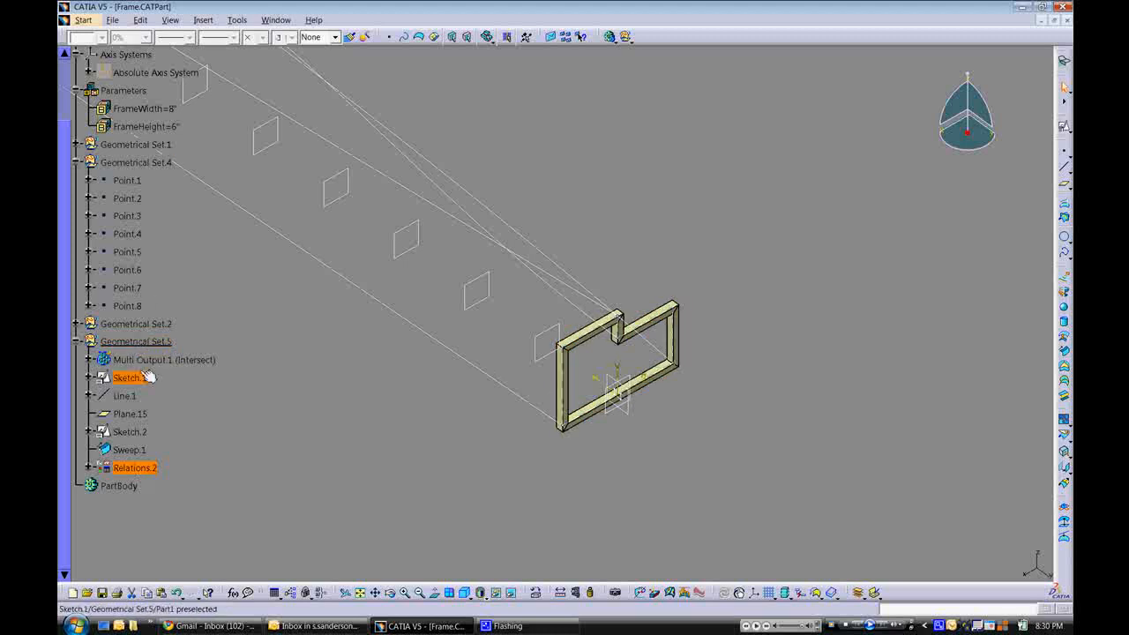
pyautogui.click(90, 467)
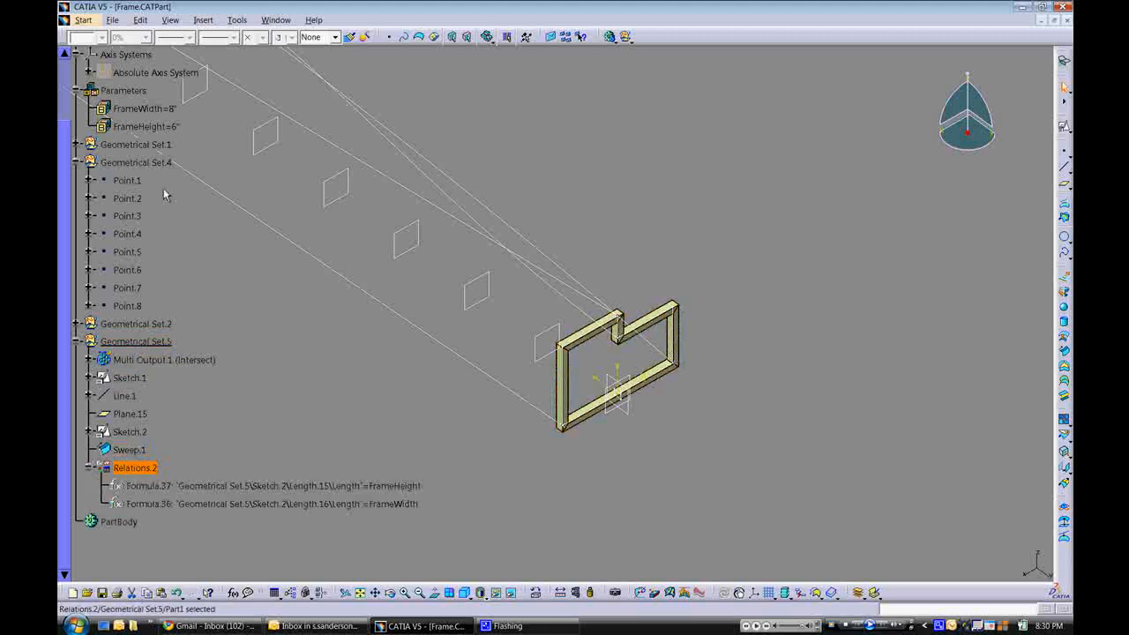
pyautogui.click(89, 469)
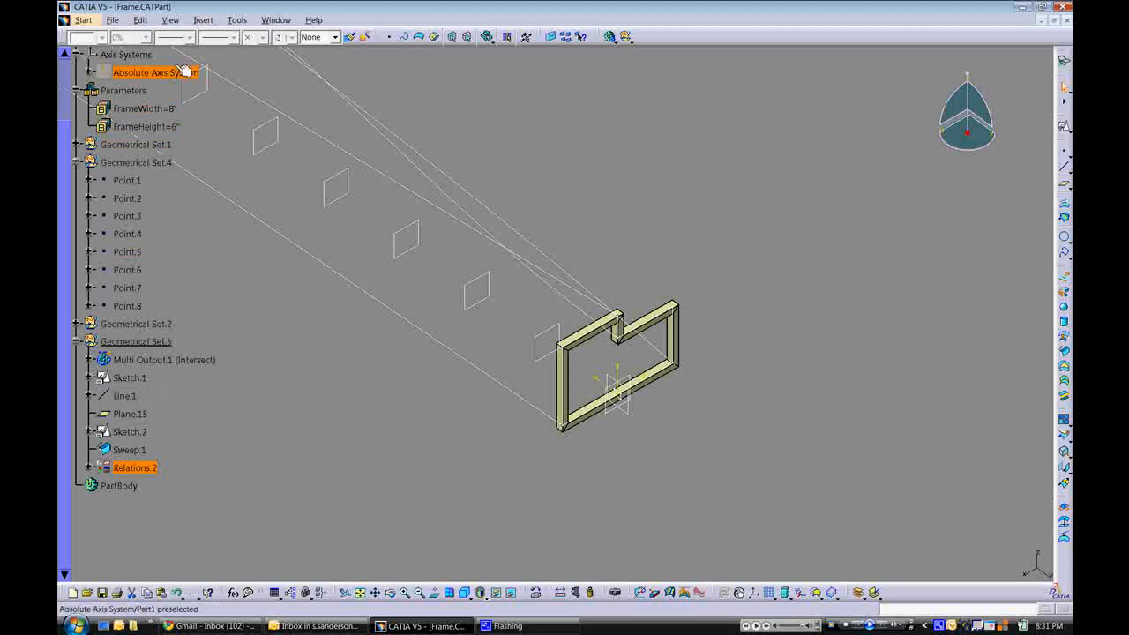
pyautogui.click(201, 21)
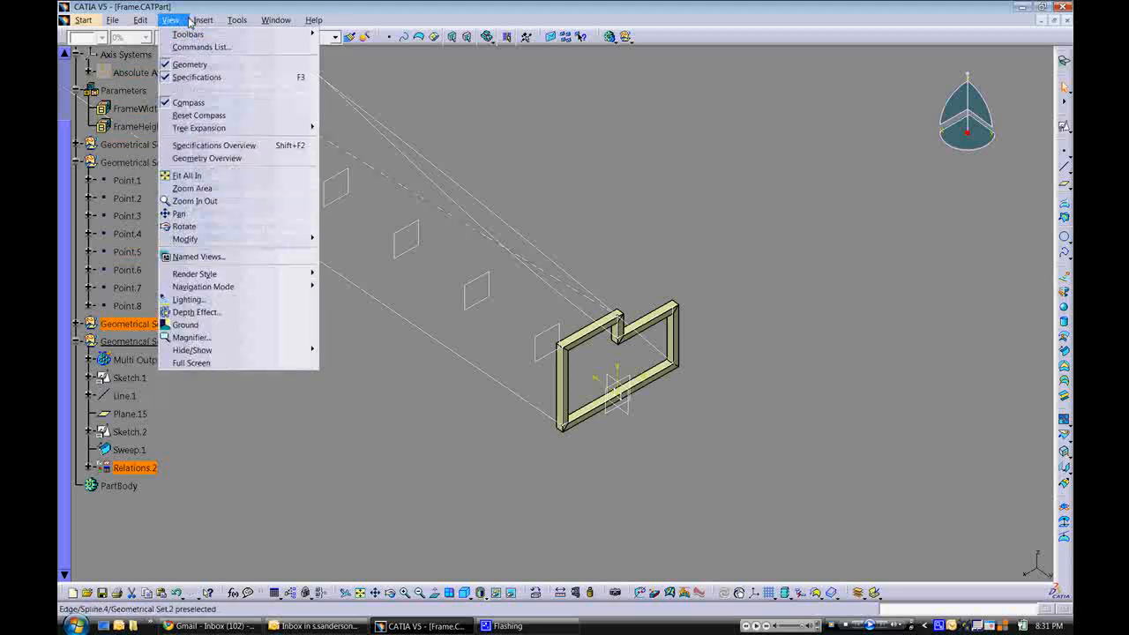
pyautogui.moveTo(224, 201)
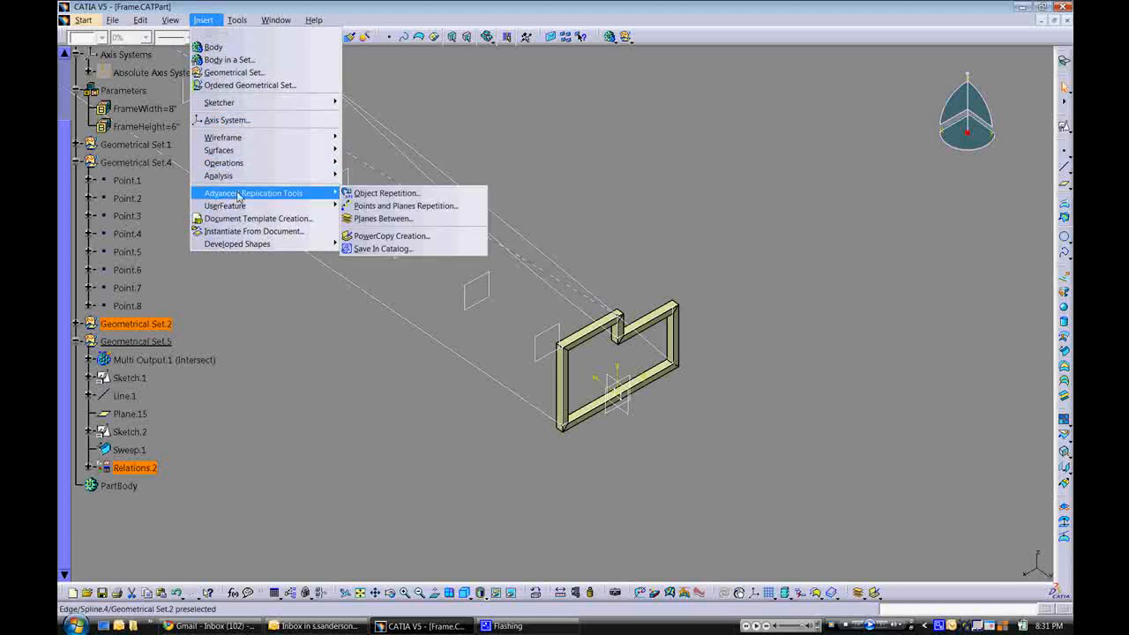
pyautogui.click(375, 236)
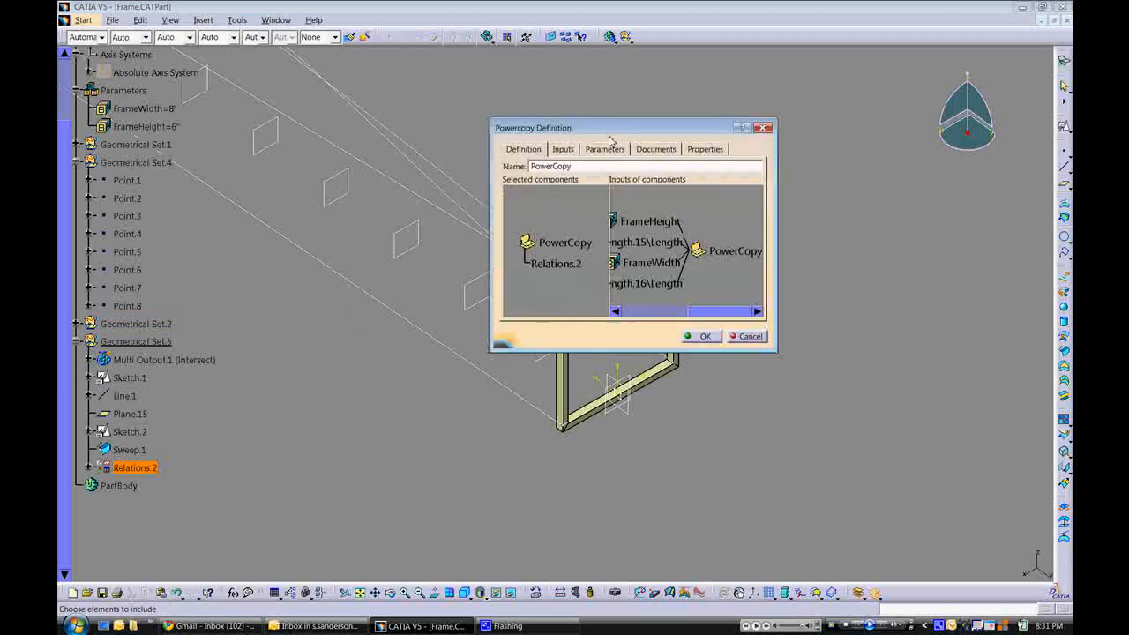
pyautogui.click(745, 335)
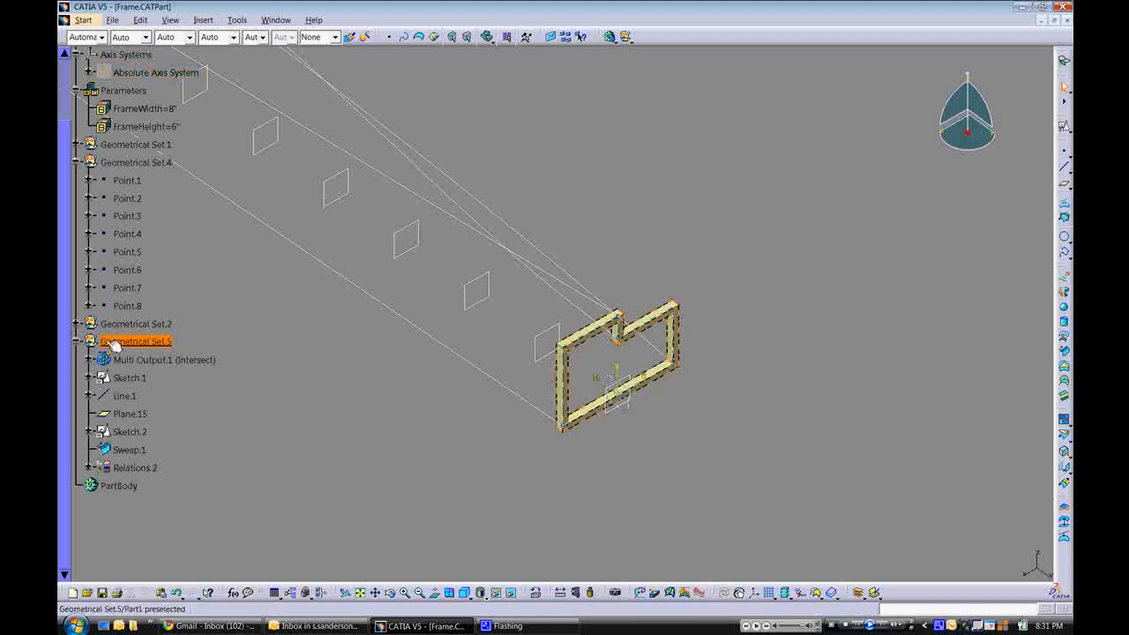
# Step: Start a new PowerCopy definition with Geometrical Set.5 as its component, and enlarge the definition dialog to show all inputs
pyautogui.click(206, 21)
pyautogui.moveTo(269, 197)
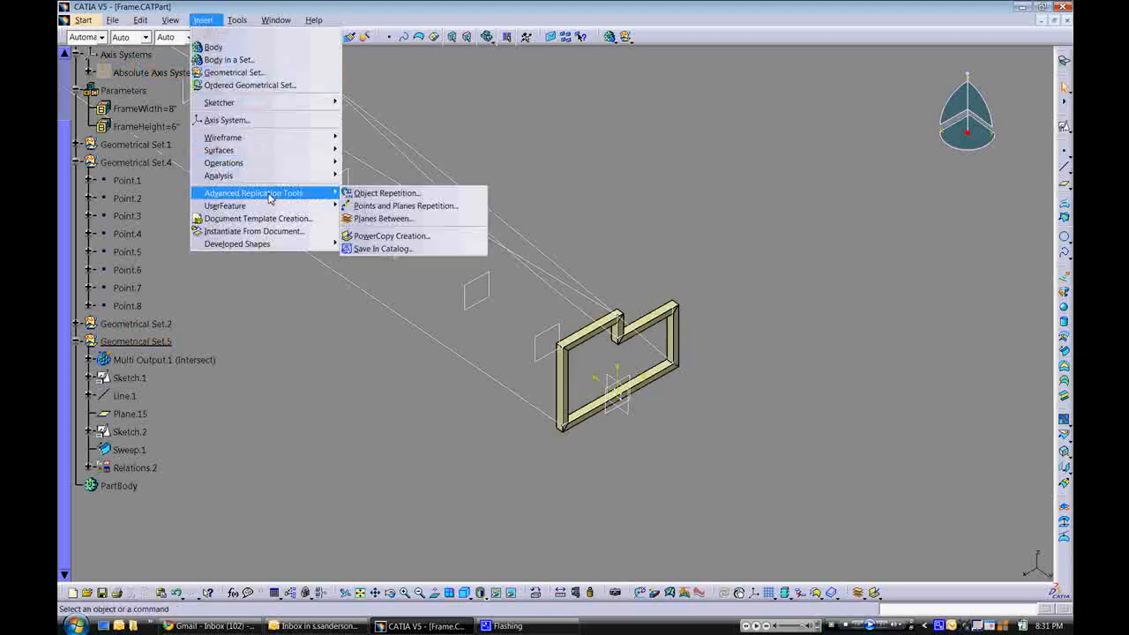
pyautogui.click(404, 236)
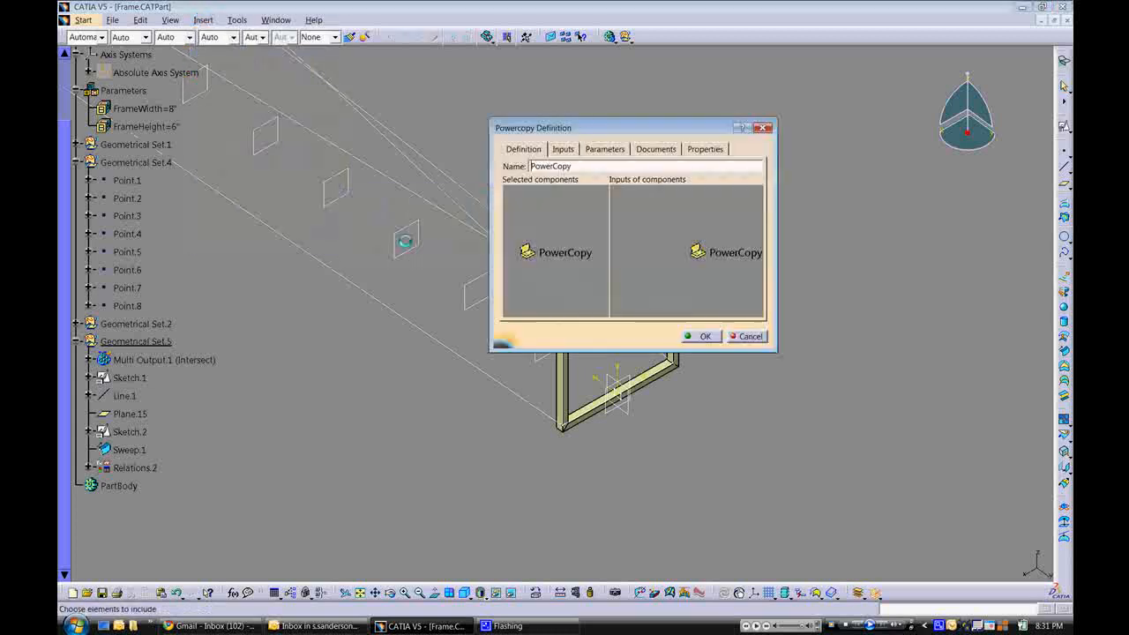
pyautogui.click(133, 343)
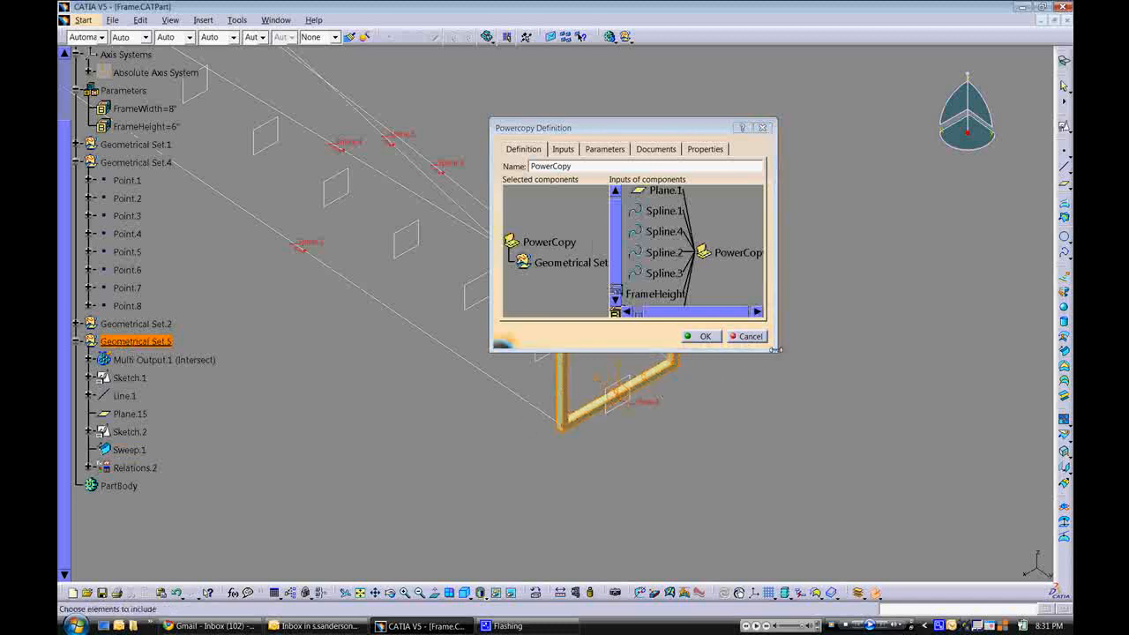
pyautogui.moveTo(774, 350); pyautogui.dragTo(920, 466)
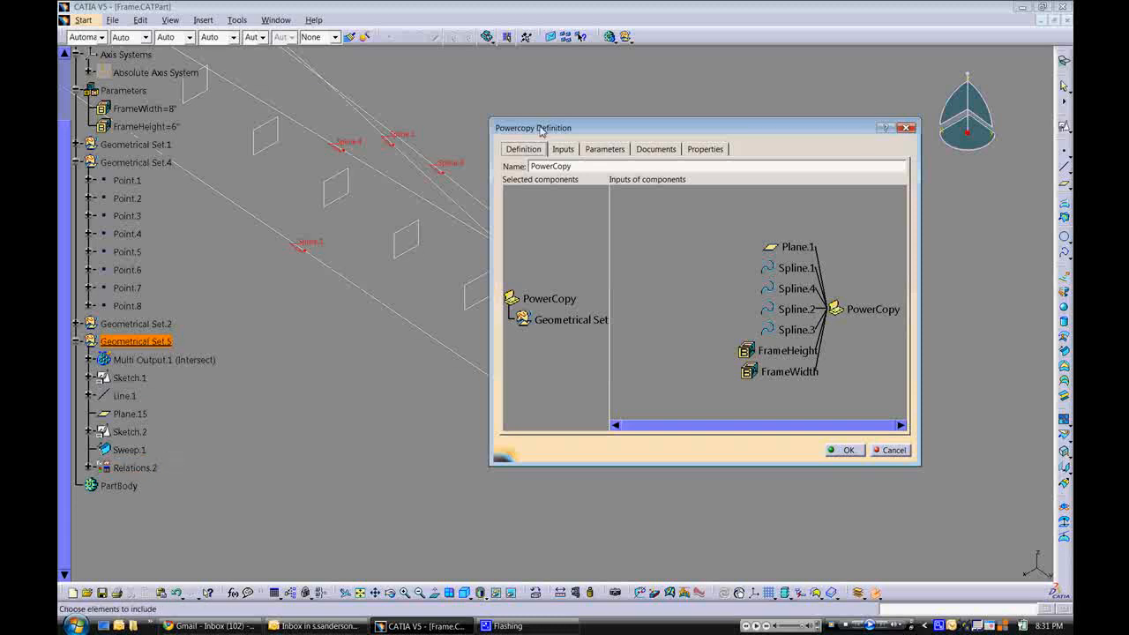
# Step: Name the PowerCopy Frame and rename its Plane.1 input to Plane
pyautogui.doubleClick(531, 166)
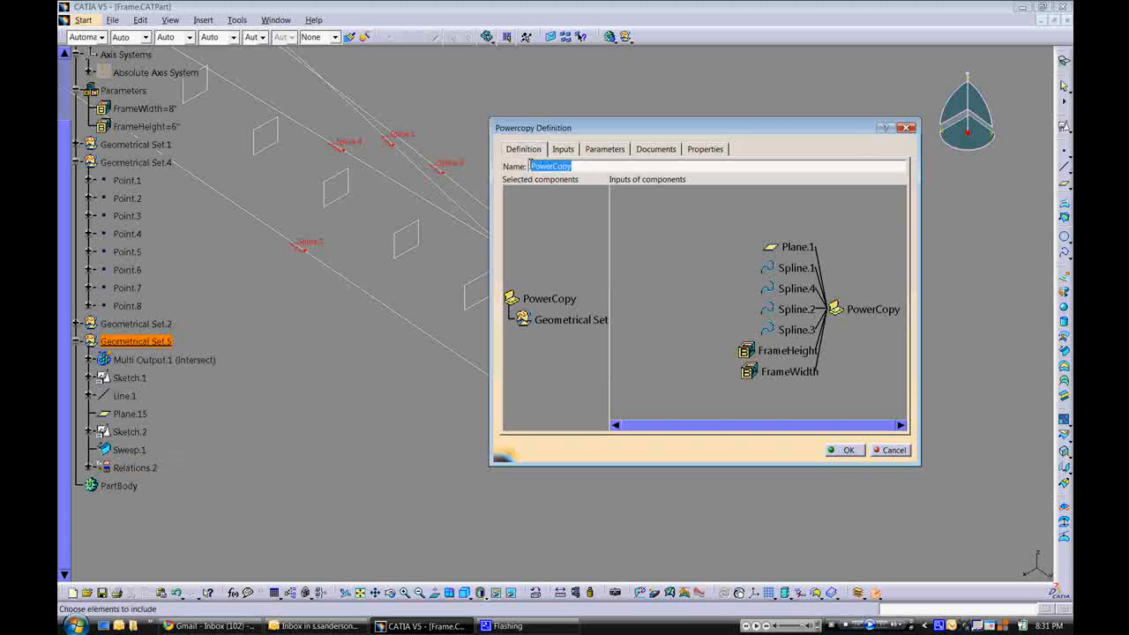
pyautogui.write('Frame')
pyautogui.click(562, 148)
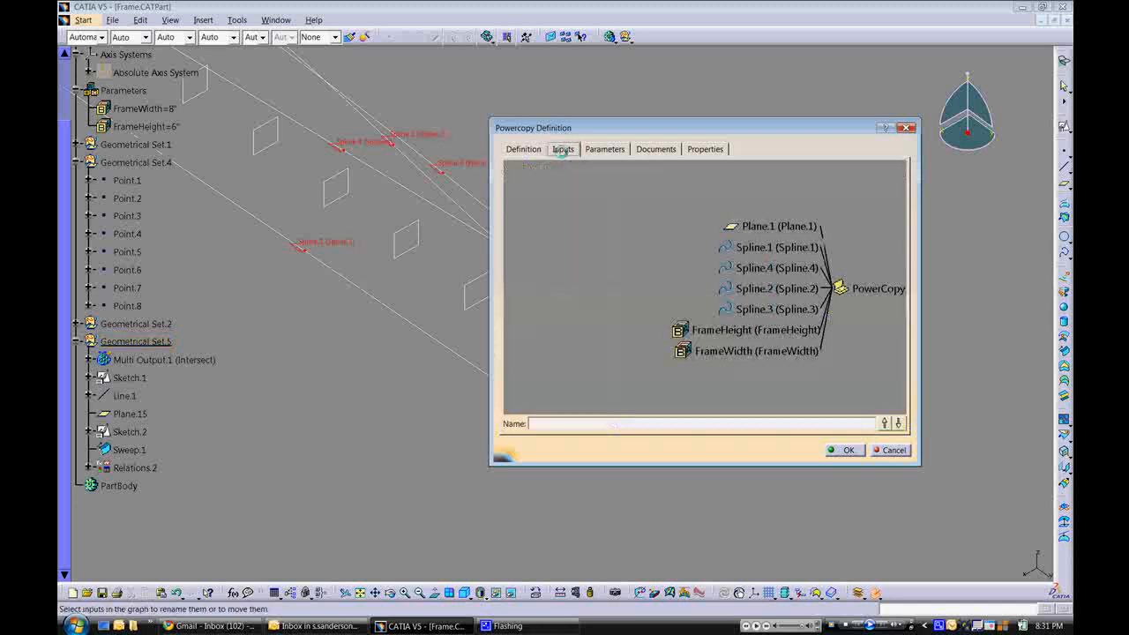
pyautogui.click(760, 227)
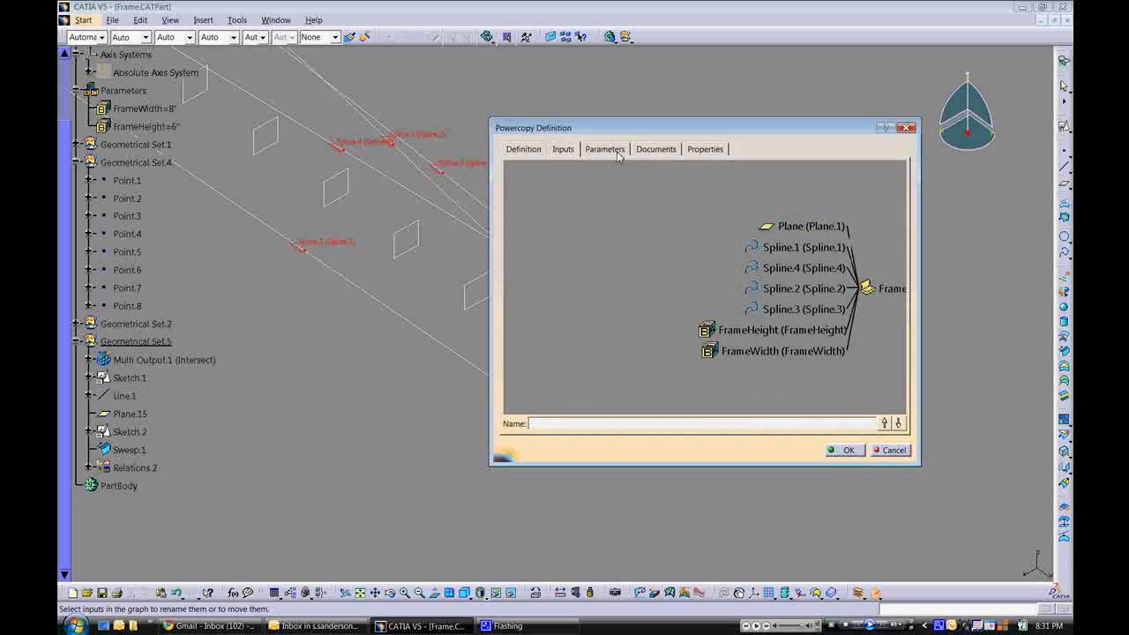
# Step: Capture a screen preview of the enlarged frame for the PowerCopy and complete its definition
pyautogui.click(702, 149)
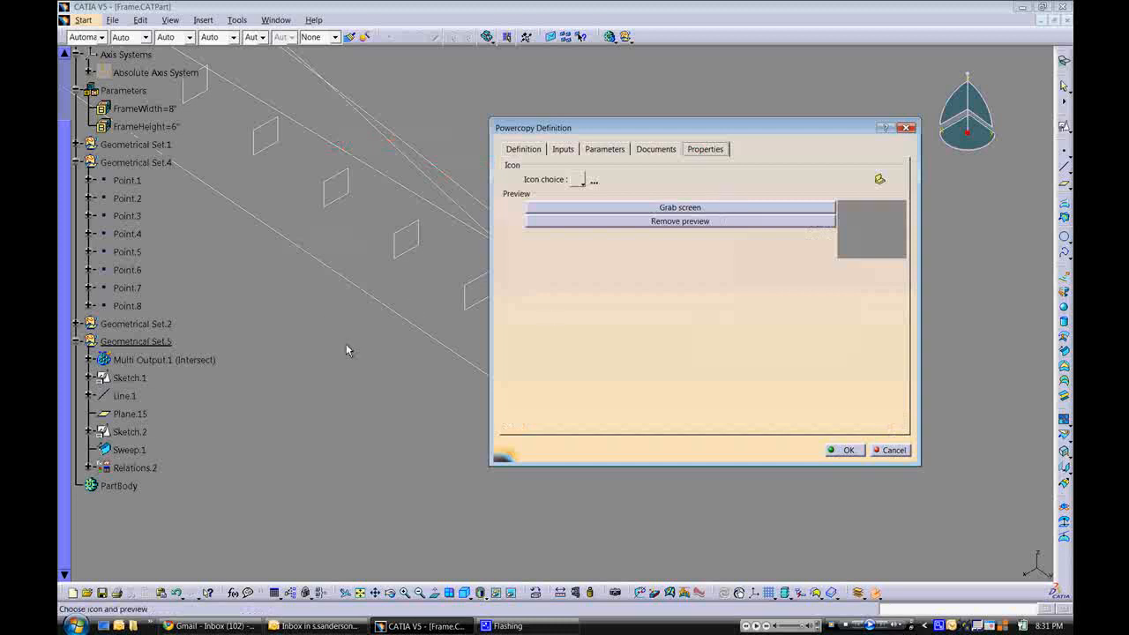
pyautogui.moveTo(347, 350); pyautogui.dragTo(697, 151, button='middle')
pyautogui.scroll(-1, 429, 341)
pyautogui.moveTo(428, 343)
pyautogui.mouseDown(button='middle')
pyautogui.moveTo(417, 323)
pyautogui.moveTo(422, 331)
pyautogui.mouseUp(button='middle')
pyautogui.click(663, 212)
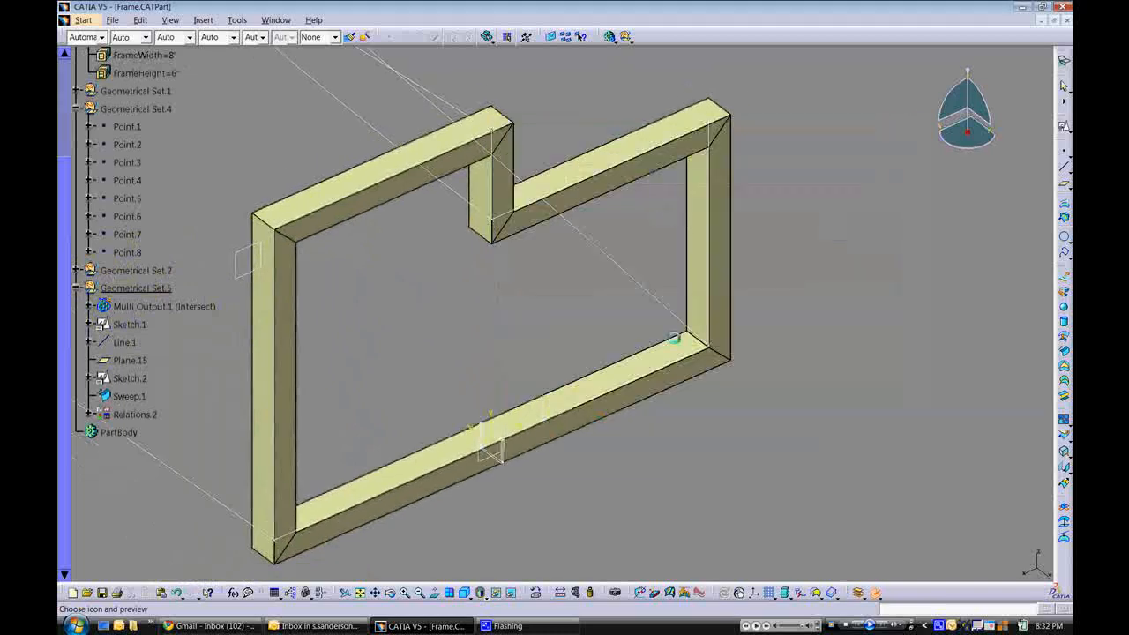
pyautogui.click(844, 454)
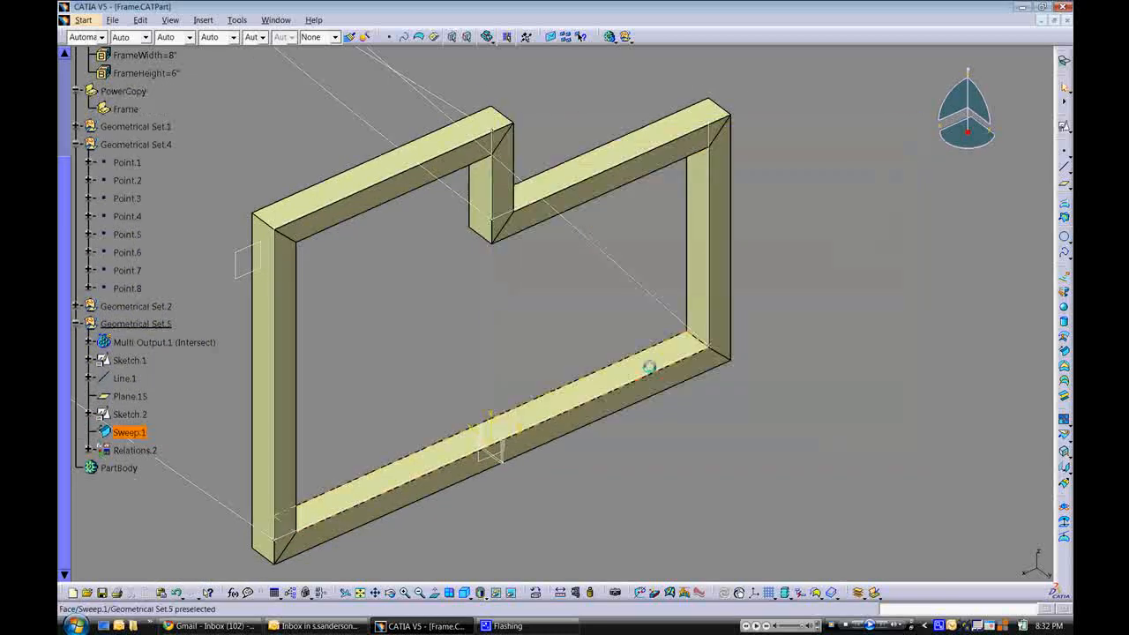
# Step: Start instantiating the Frame PowerCopy, matching its inputs by identical name and assigning Plane.9 as the Plane input
pyautogui.click(465, 593)
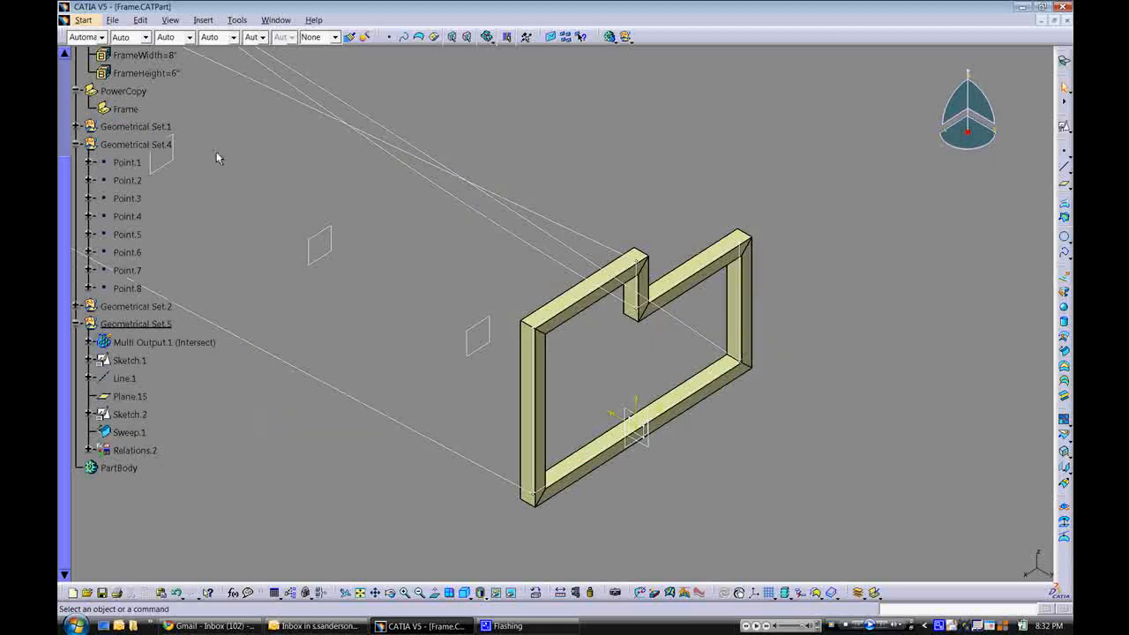
pyautogui.rightClick(125, 108)
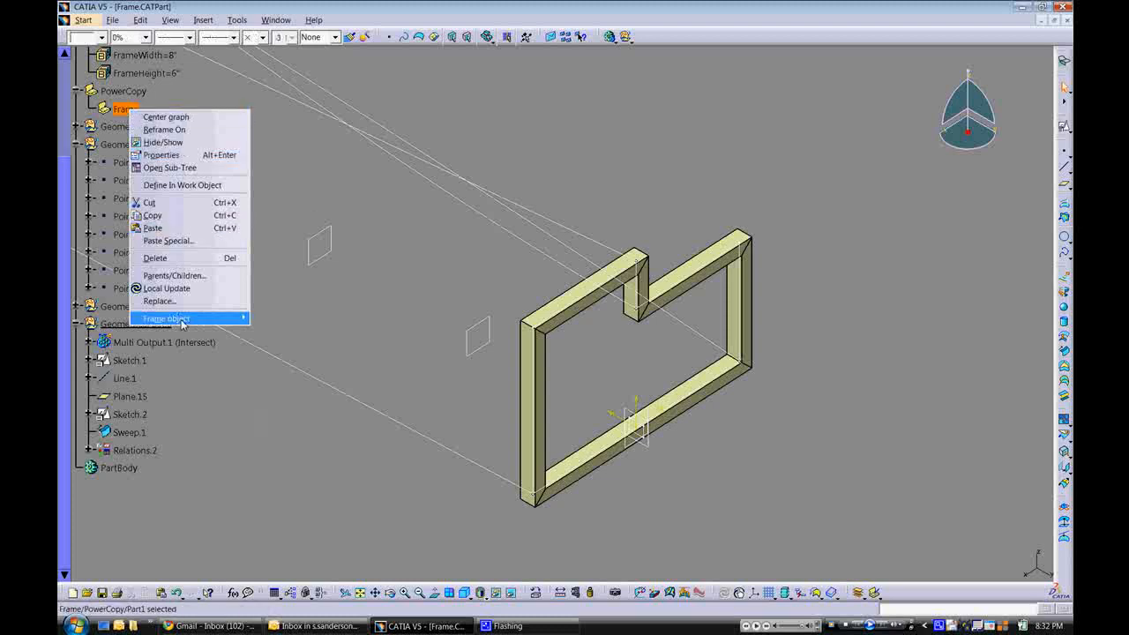
pyautogui.moveTo(183, 325)
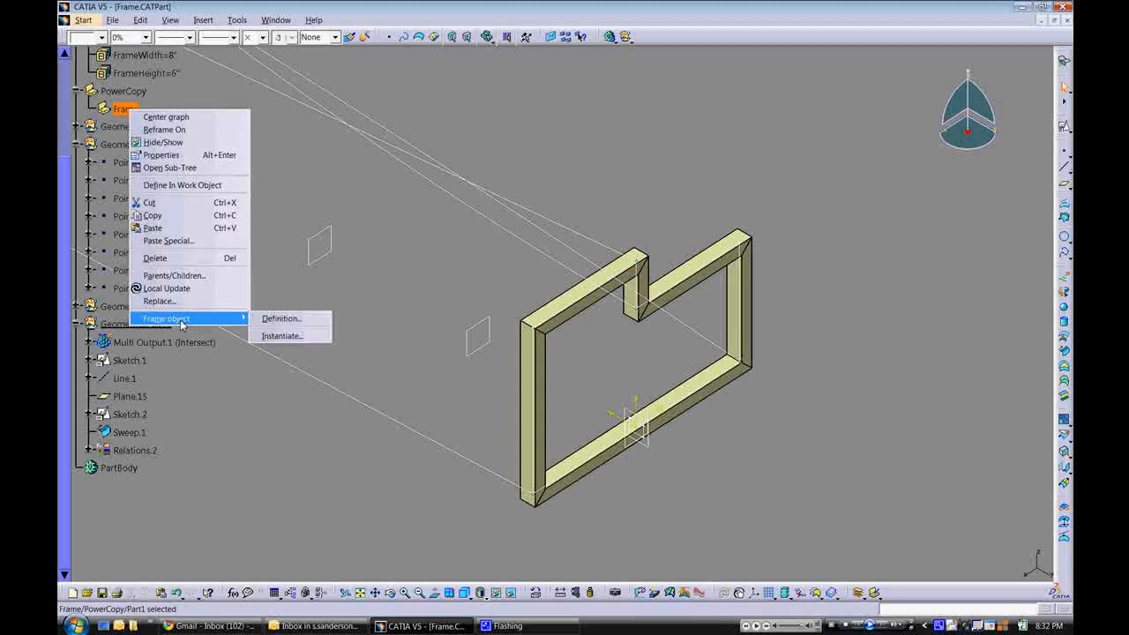
pyautogui.click(279, 336)
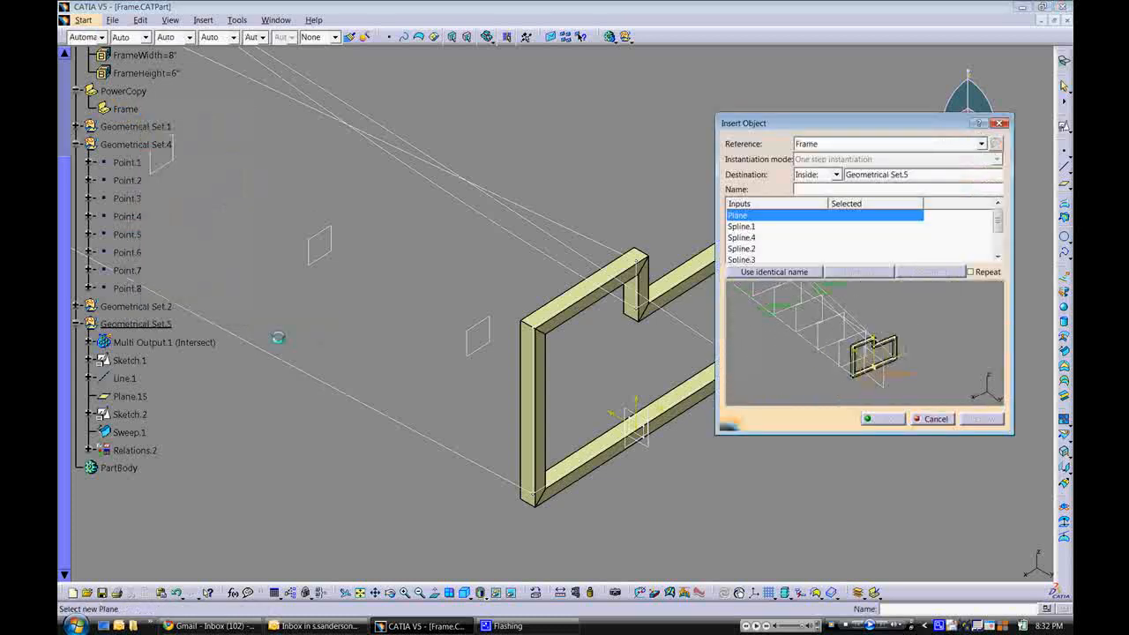
pyautogui.click(767, 276)
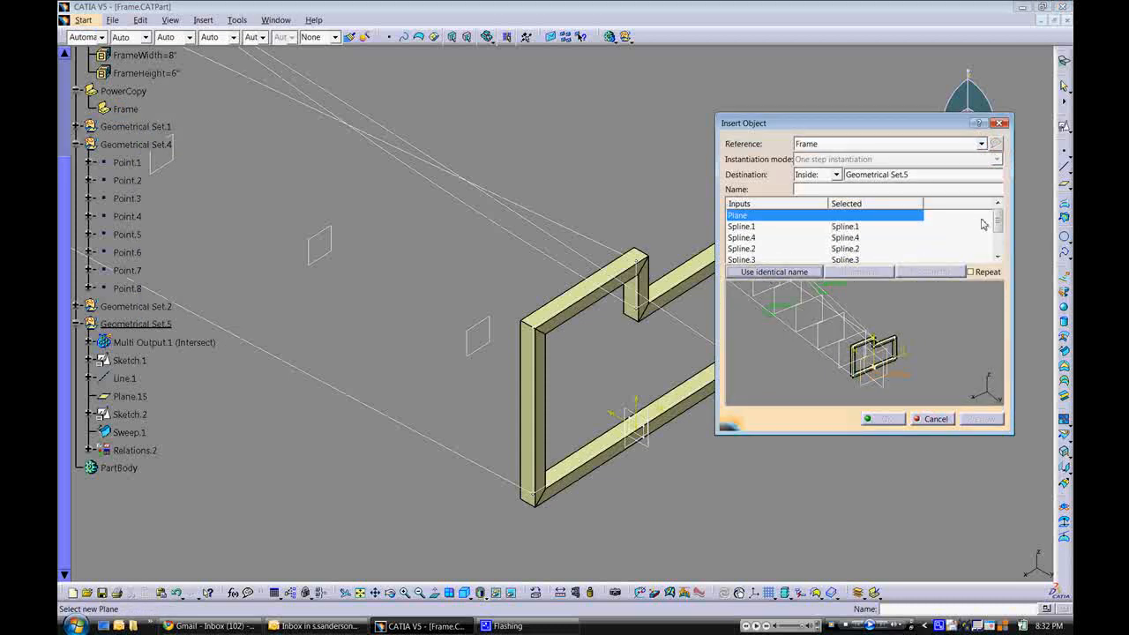
pyautogui.moveTo(998, 224)
pyautogui.mouseDown()
pyautogui.moveTo(1000, 252)
pyautogui.moveTo(1004, 220)
pyautogui.mouseUp()
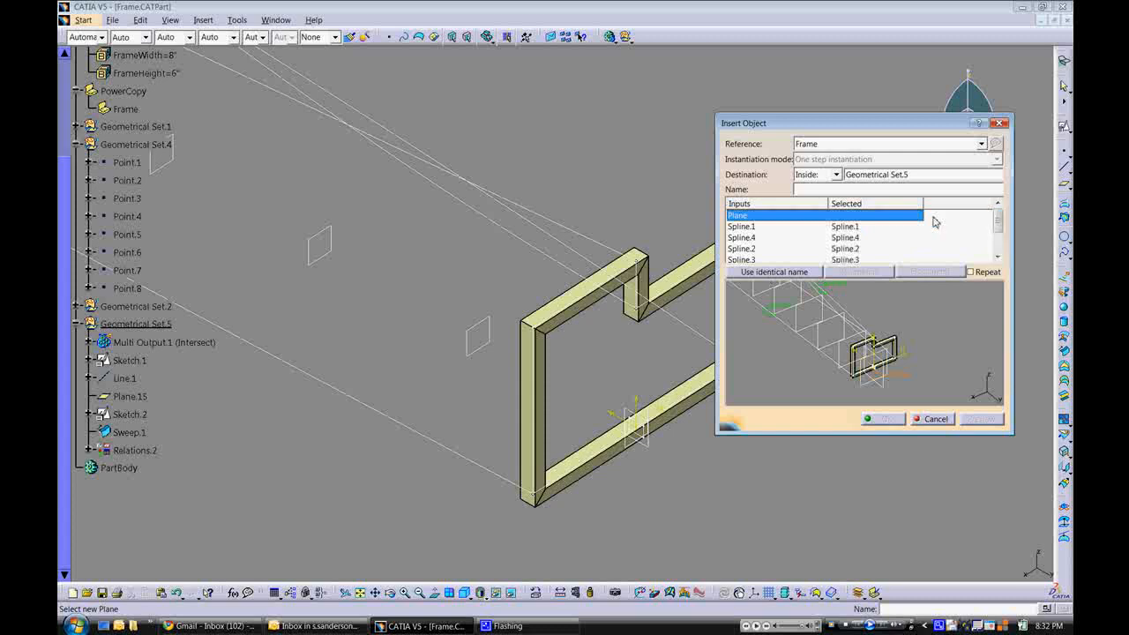
pyautogui.click(484, 330)
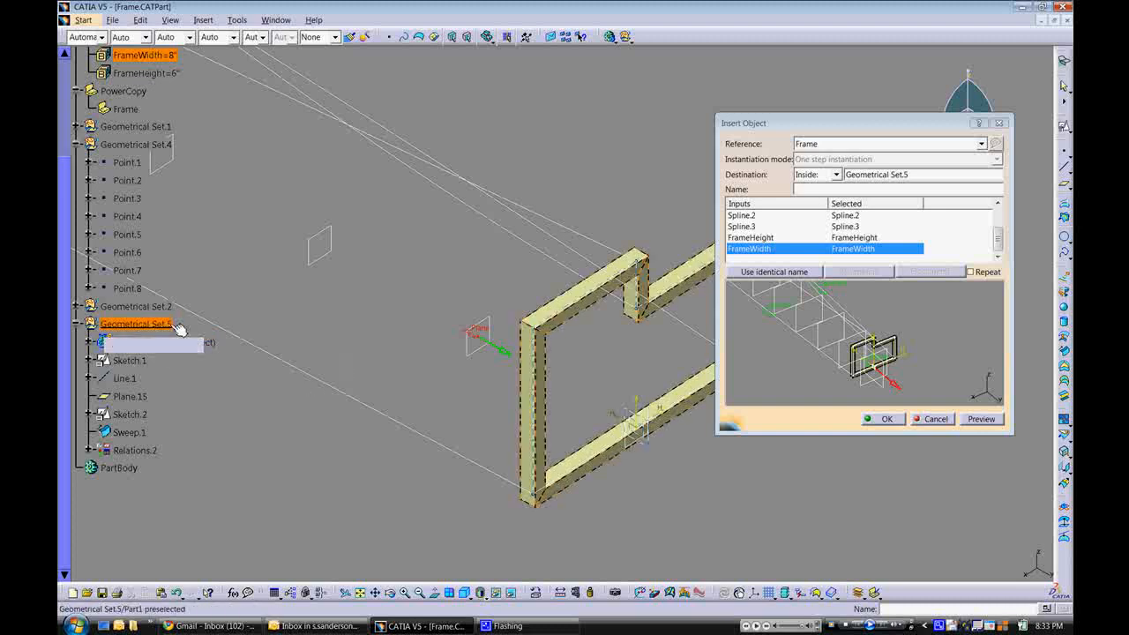
# Step: Set the instance's destination to After Geometrical Set.5 and preview the new frame
pyautogui.moveTo(842, 122); pyautogui.dragTo(773, 121)
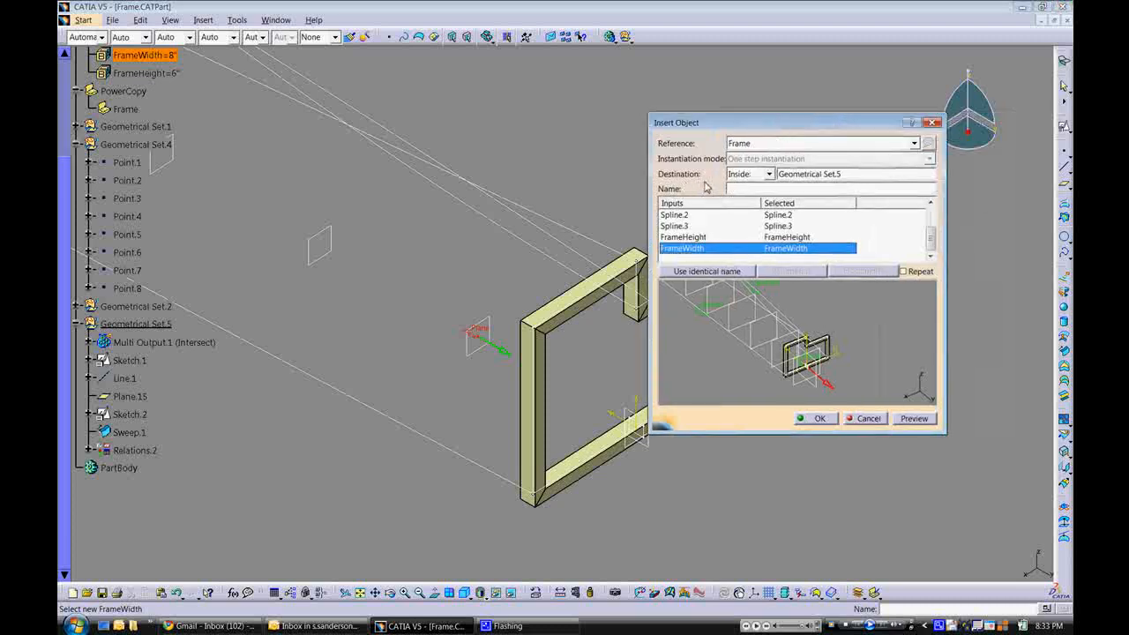
pyautogui.click(769, 174)
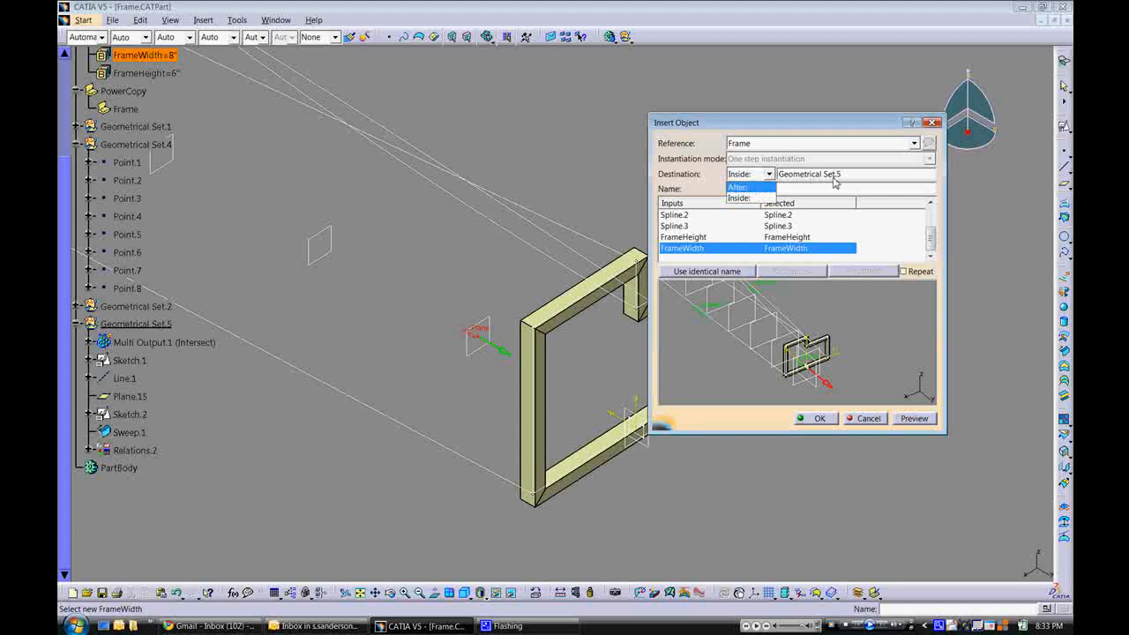
pyautogui.click(746, 188)
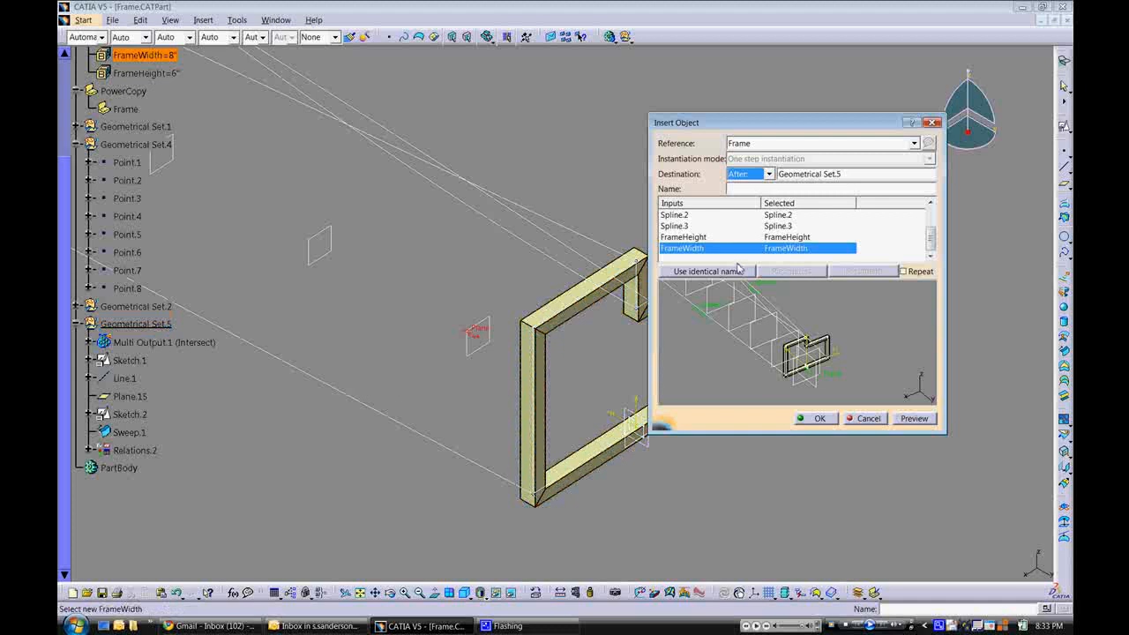
pyautogui.click(739, 188)
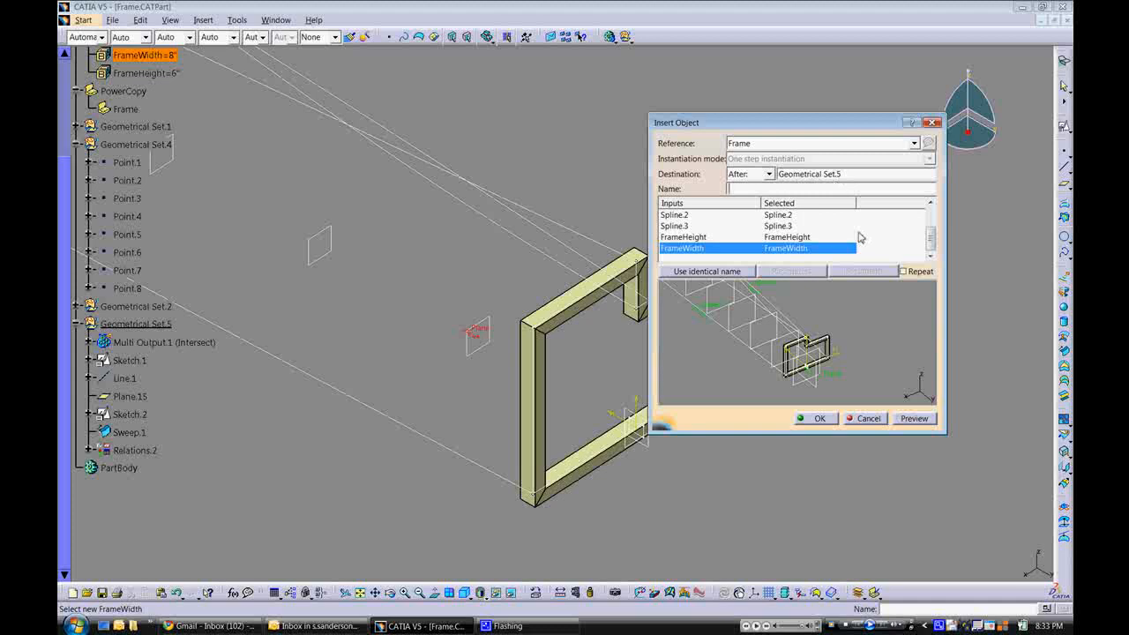
pyautogui.click(922, 418)
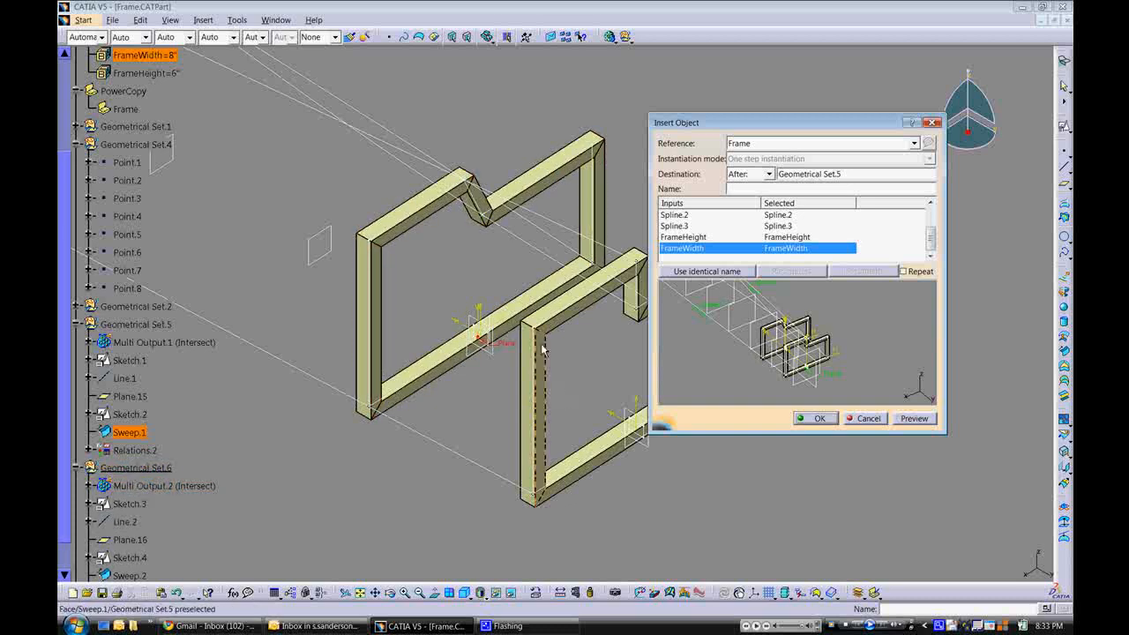
# Step: Enable repeated instantiation and create the frame instance on Plane.9
pyautogui.moveTo(425, 358); pyautogui.dragTo(386, 360, button='middle')
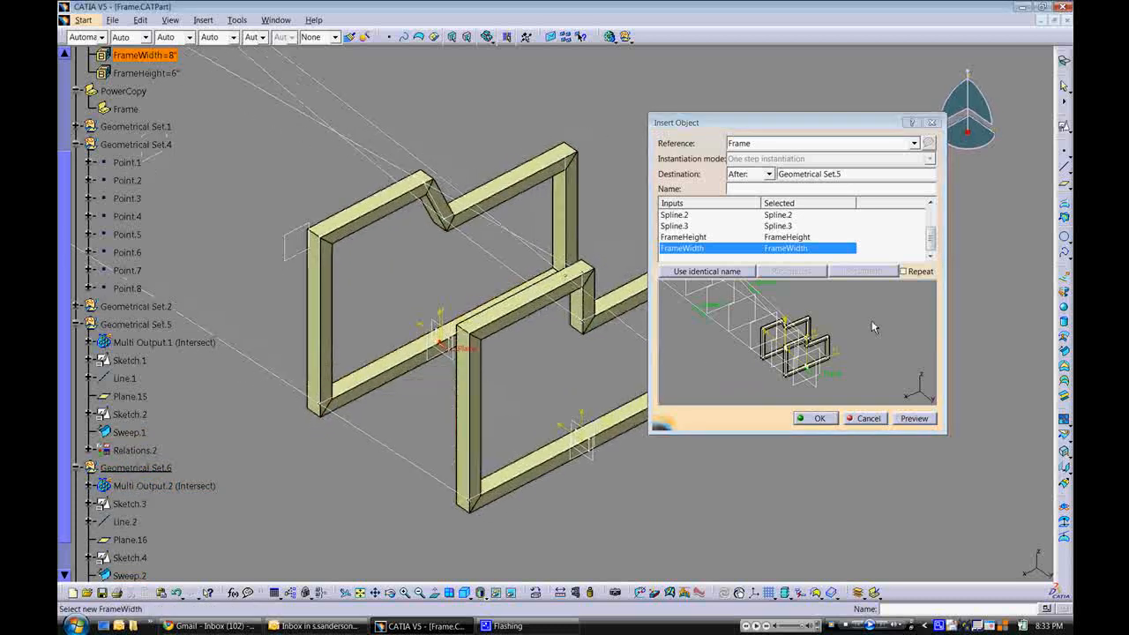
pyautogui.click(903, 273)
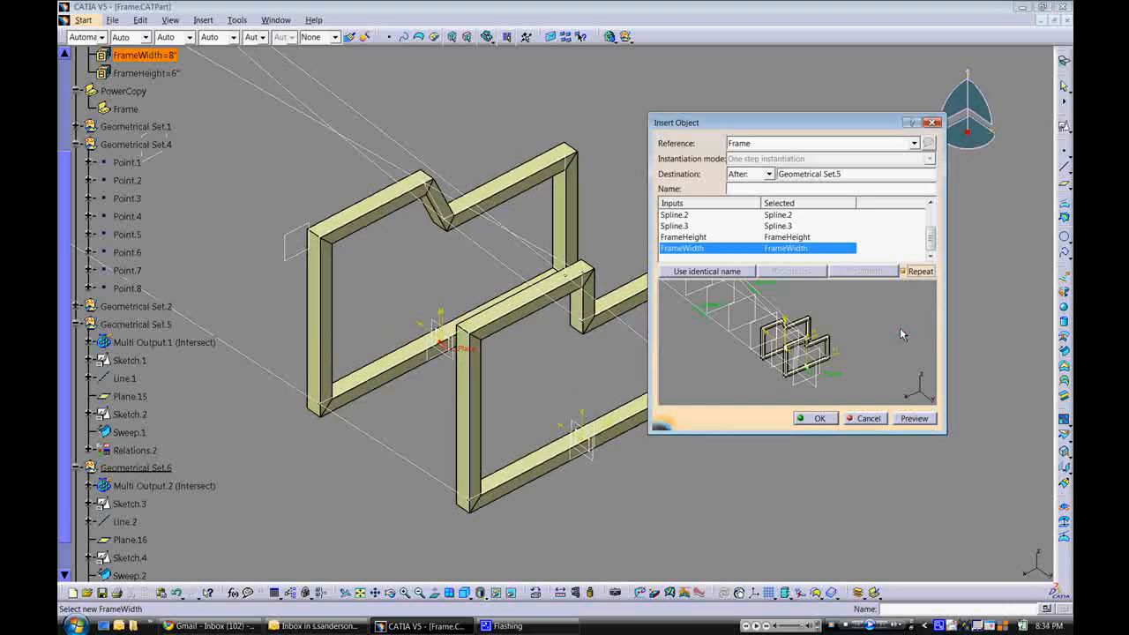
pyautogui.moveTo(510, 369); pyautogui.dragTo(524, 389, button='middle')
pyautogui.moveTo(335, 310); pyautogui.dragTo(442, 359, button='middle')
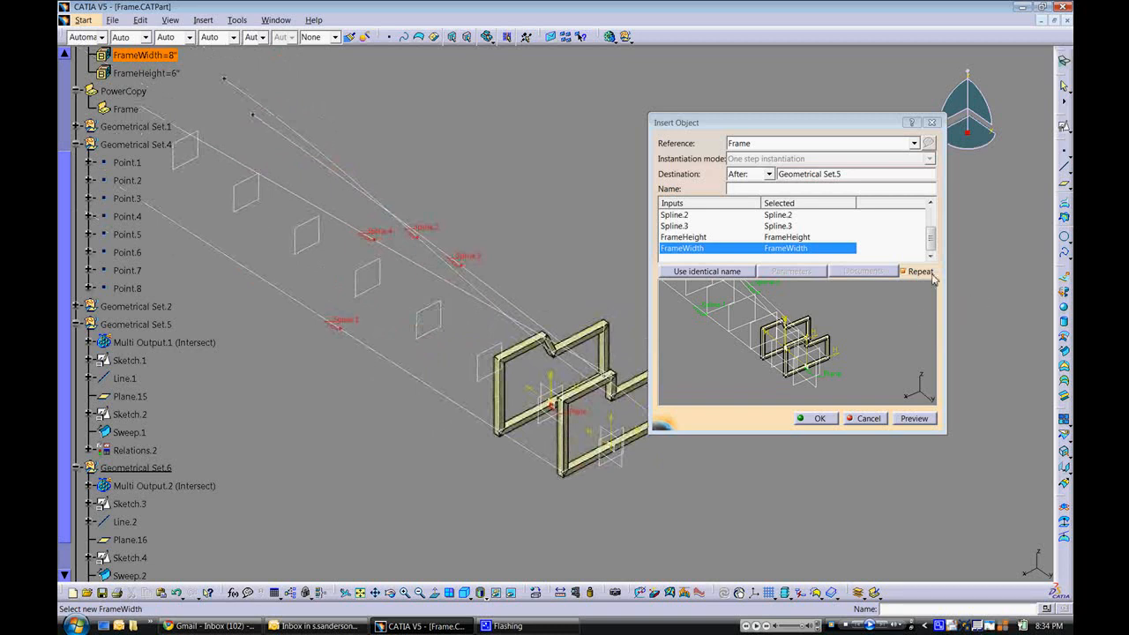
pyautogui.click(818, 419)
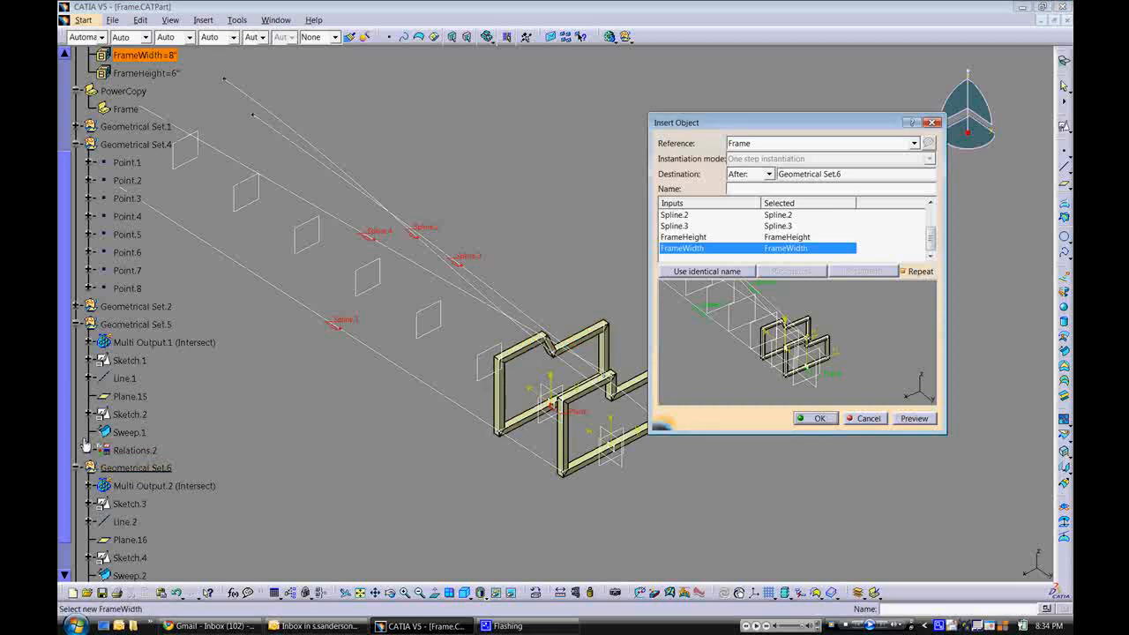
# Step: Replace the Plane input with the next free plane behind Plane.9 and create another frame there
pyautogui.moveTo(66, 433); pyautogui.dragTo(63, 508)
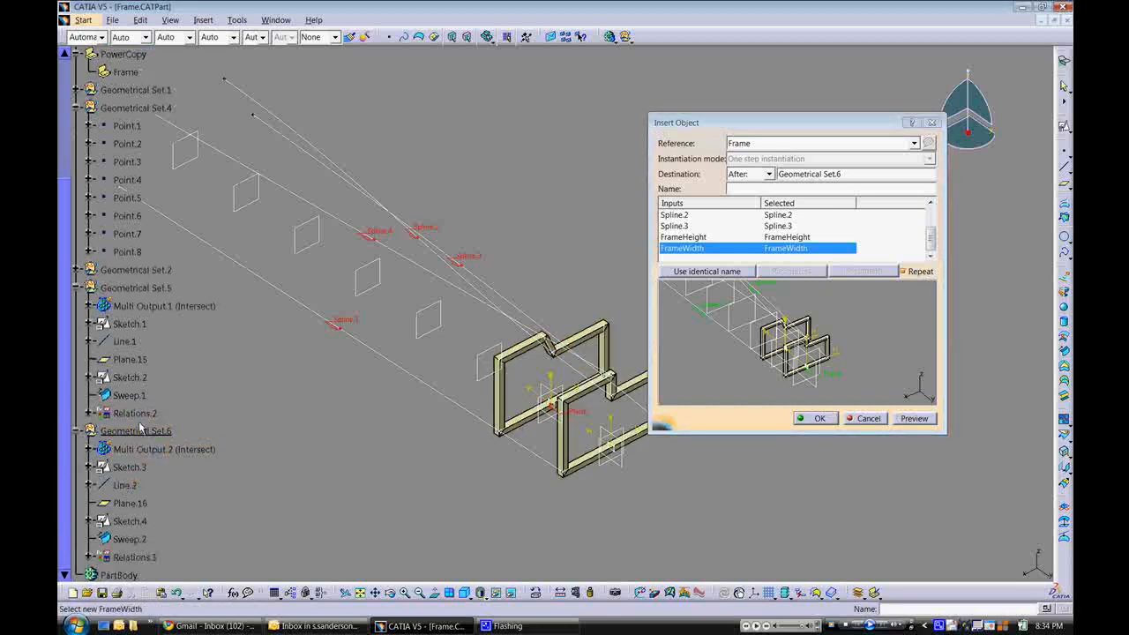
pyautogui.moveTo(932, 238); pyautogui.dragTo(931, 216)
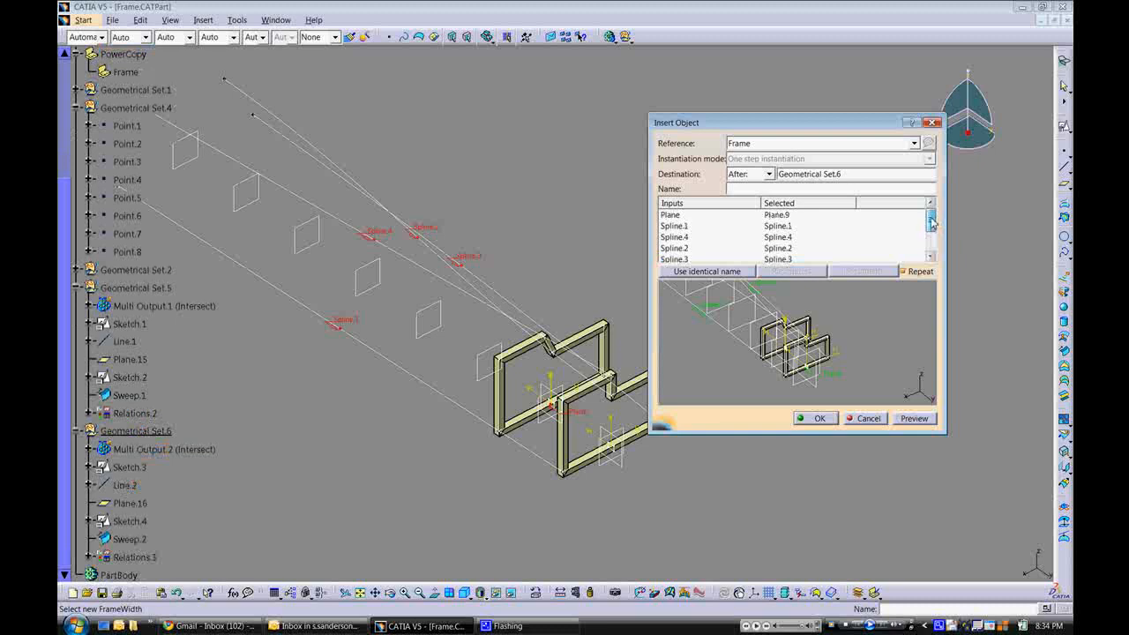
pyautogui.click(773, 215)
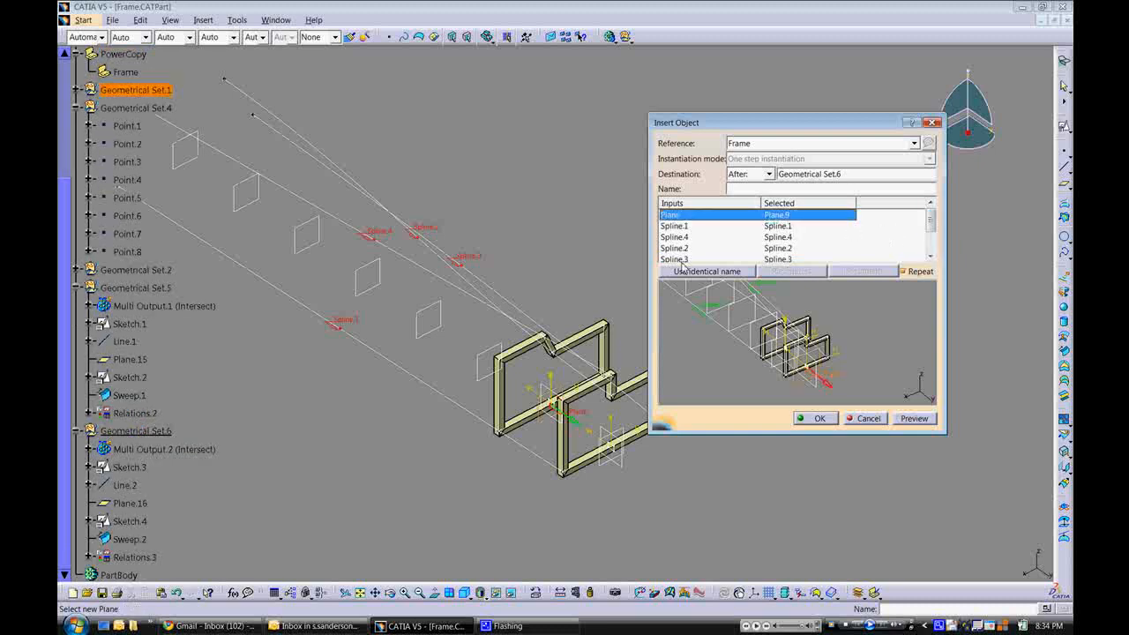
pyautogui.click(491, 355)
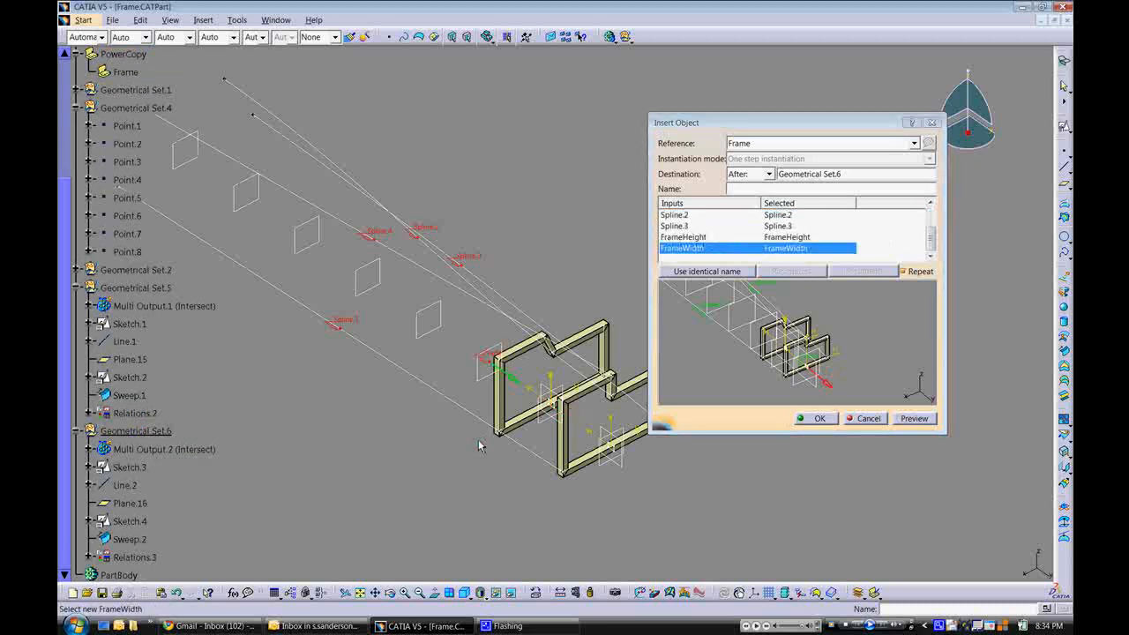
pyautogui.click(819, 419)
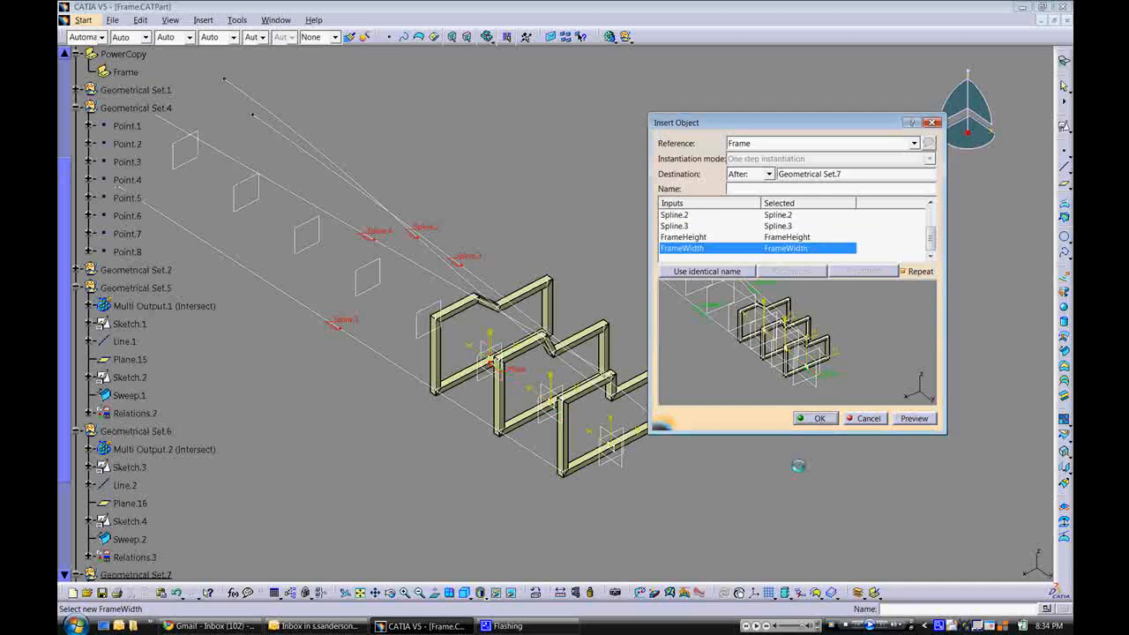
# Step: Assign Plane.11 as the Plane input and create the next frame instance
pyautogui.moveTo(353, 438); pyautogui.dragTo(537, 429, button='middle')
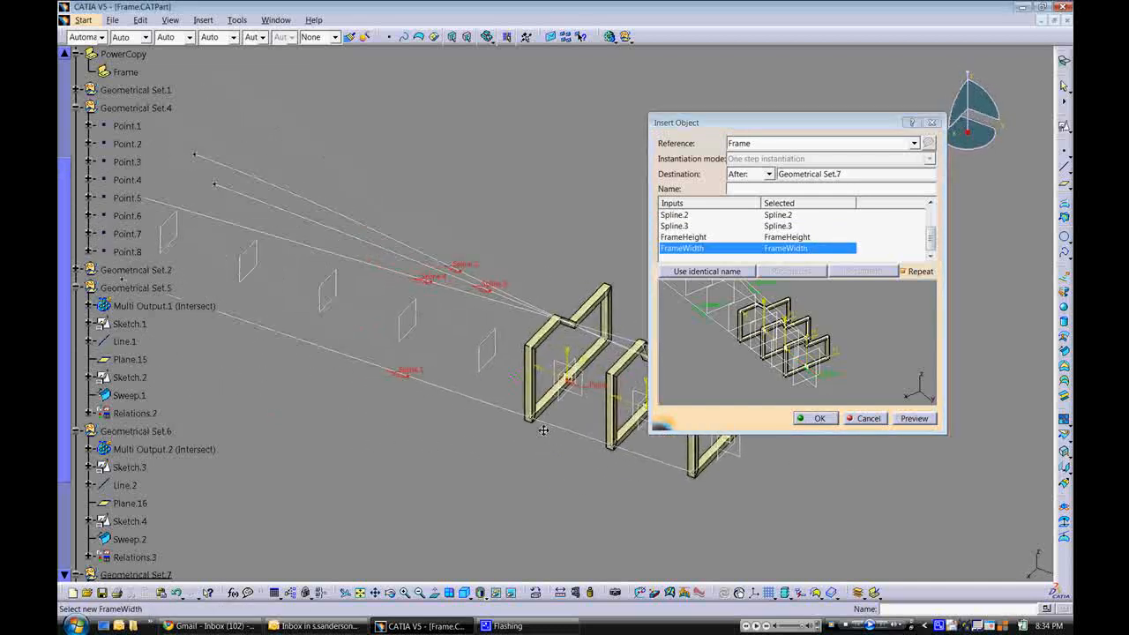
pyautogui.click(931, 215)
pyautogui.click(789, 215)
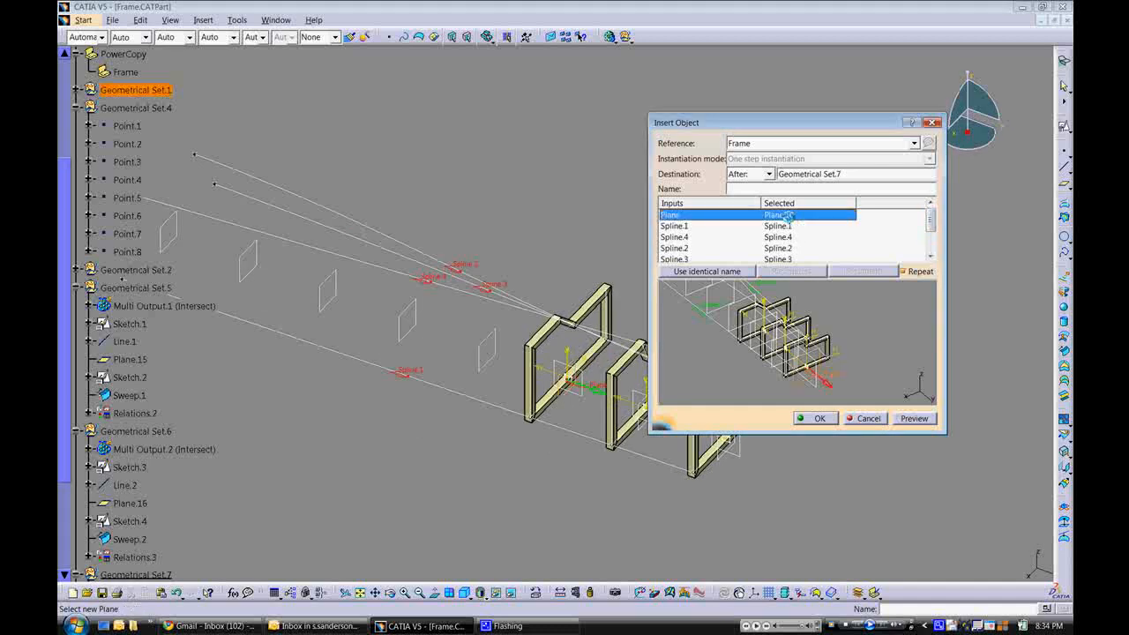
pyautogui.click(491, 348)
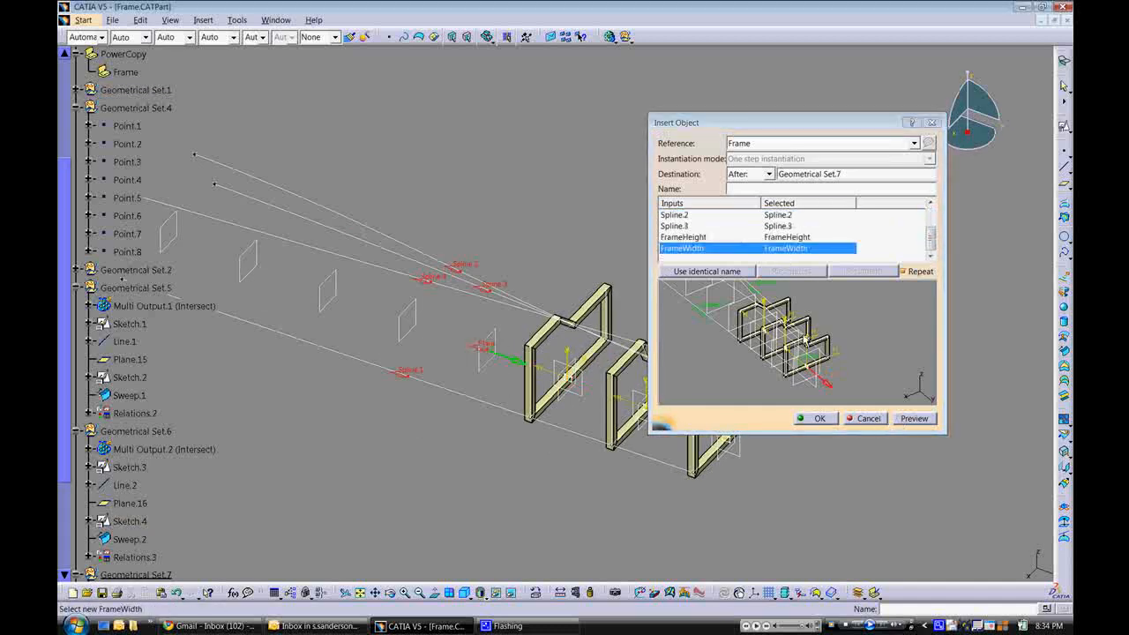
pyautogui.click(816, 418)
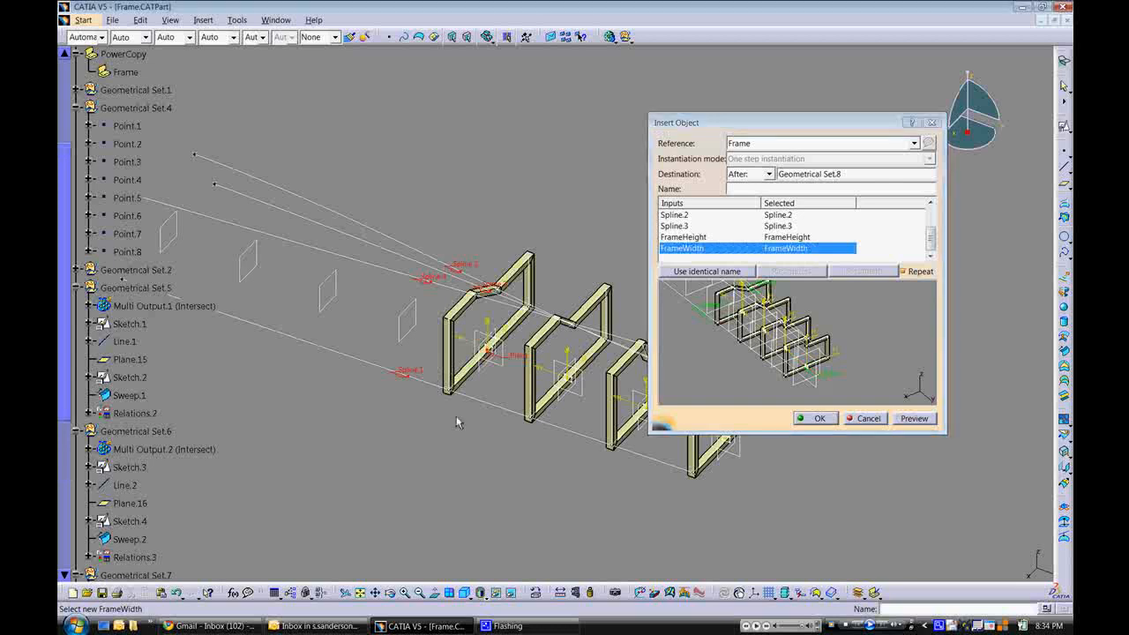
# Step: Check the new geometrical sets in the tree, and create a further frame instance on Plane.12
pyautogui.scroll(-3, 117, 427)
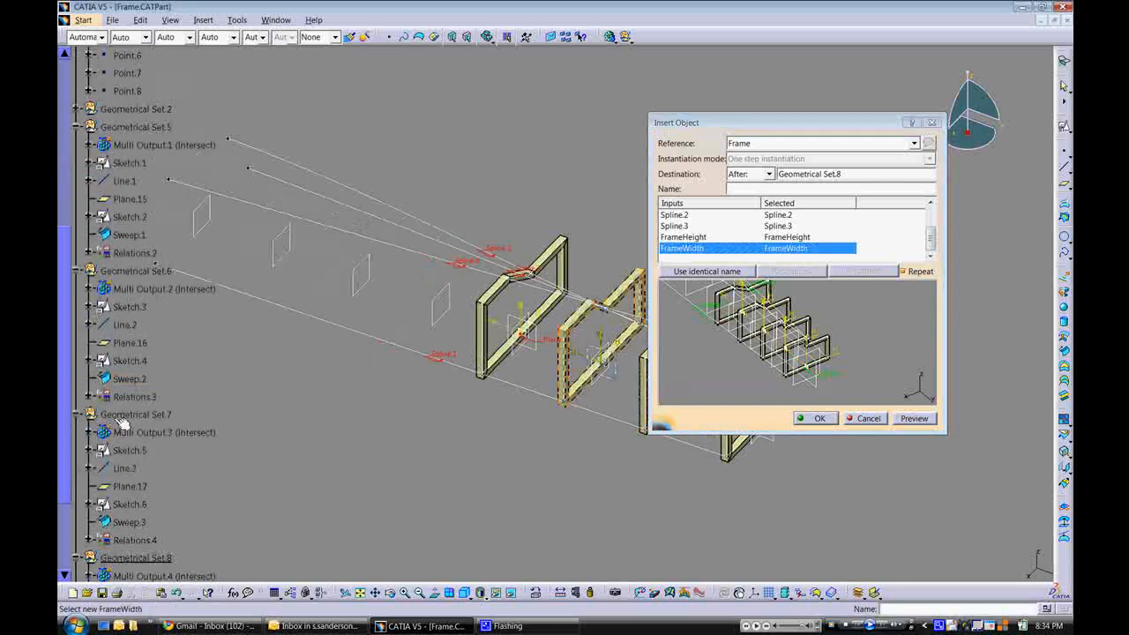
pyautogui.scroll(-3, 164, 418)
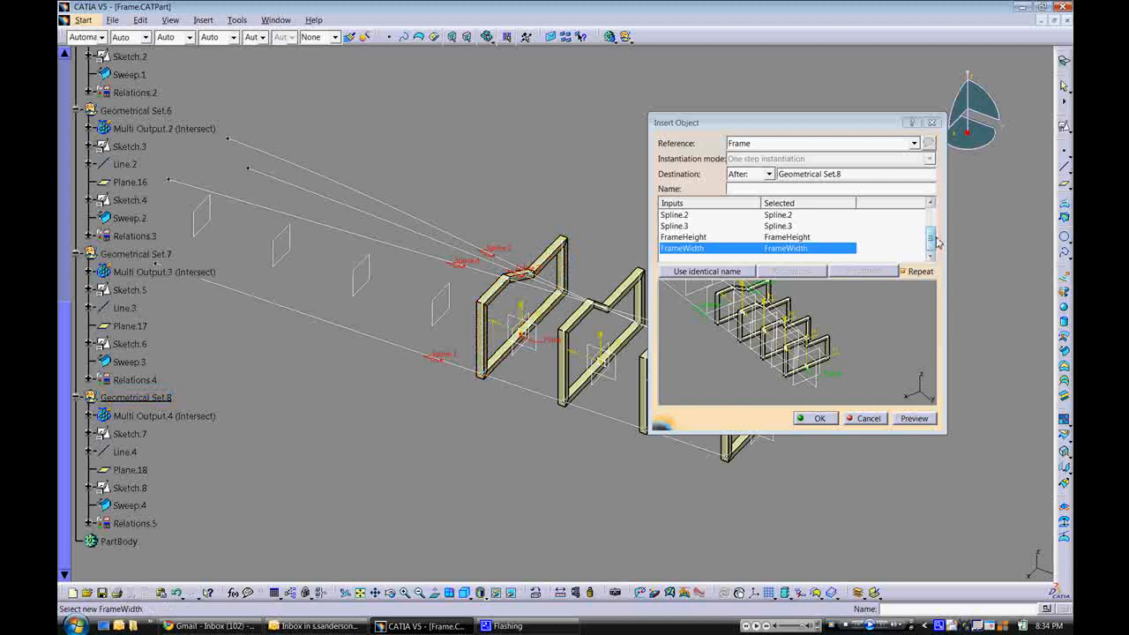
pyautogui.moveTo(931, 239); pyautogui.dragTo(932, 216)
pyautogui.click(790, 216)
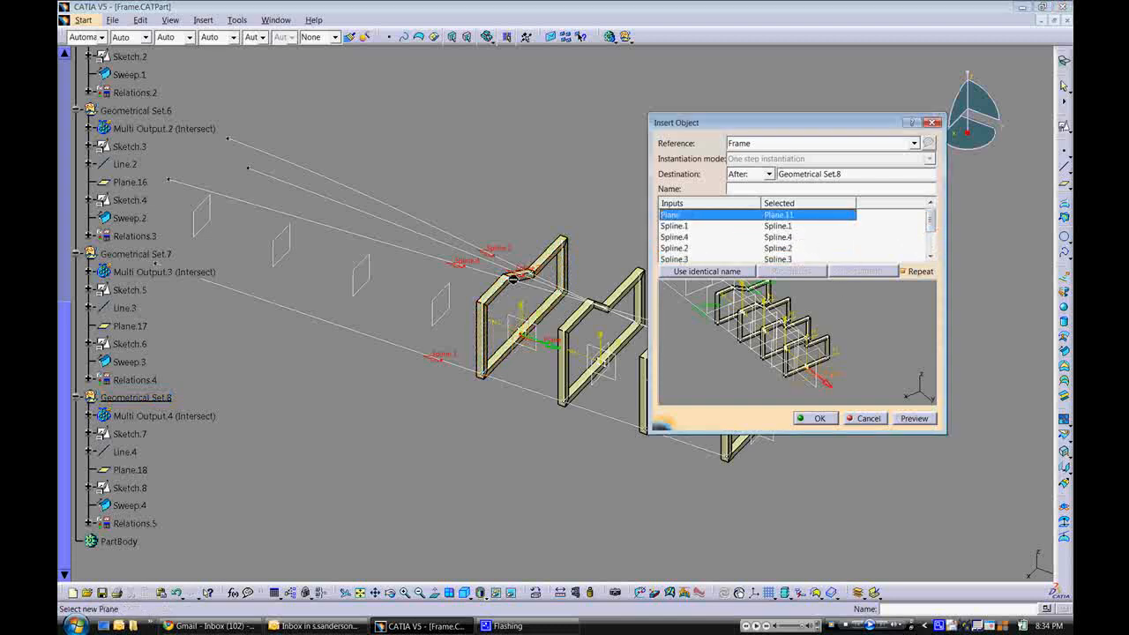
pyautogui.click(447, 300)
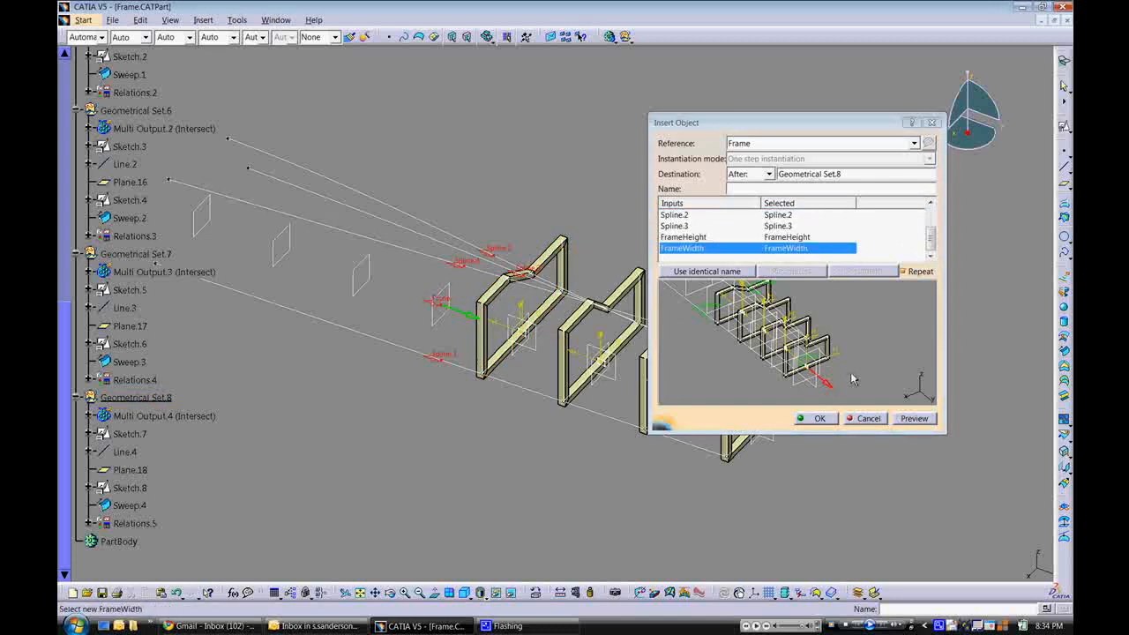
pyautogui.click(811, 418)
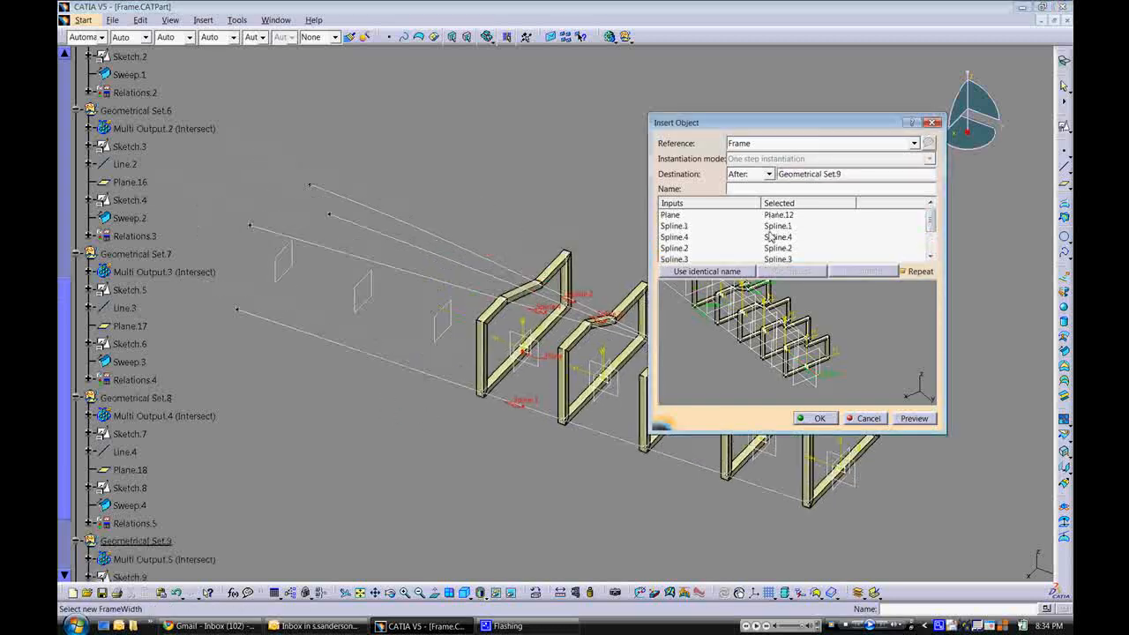
# Step: Create two more frame instances, one on Plane.13 and one on Plane.14
pyautogui.click(776, 216)
pyautogui.click(441, 324)
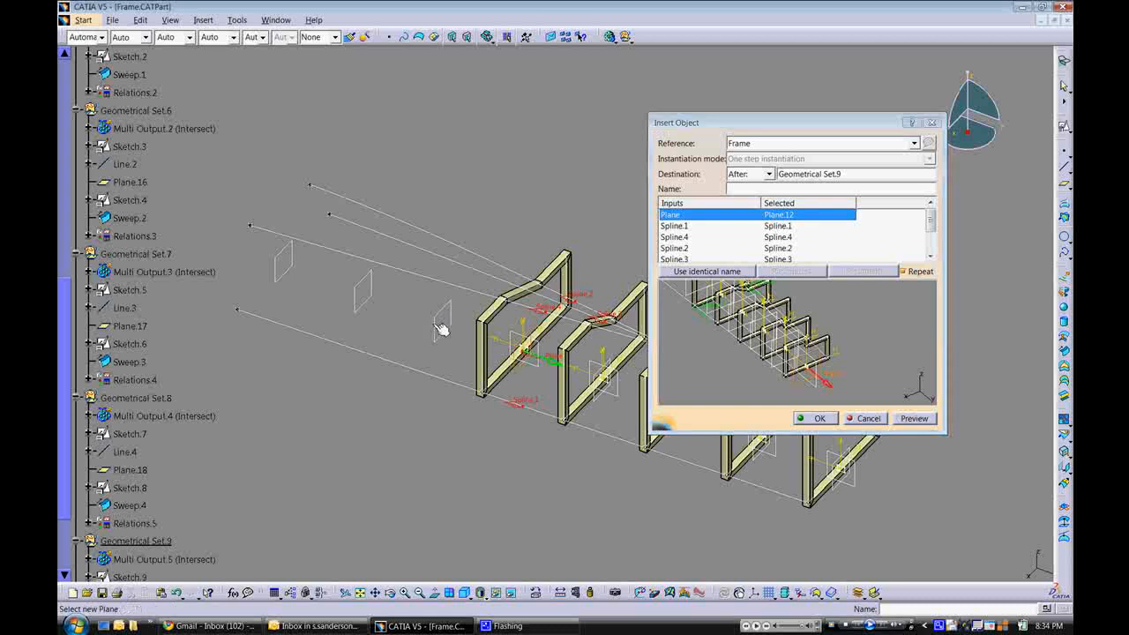
pyautogui.click(818, 418)
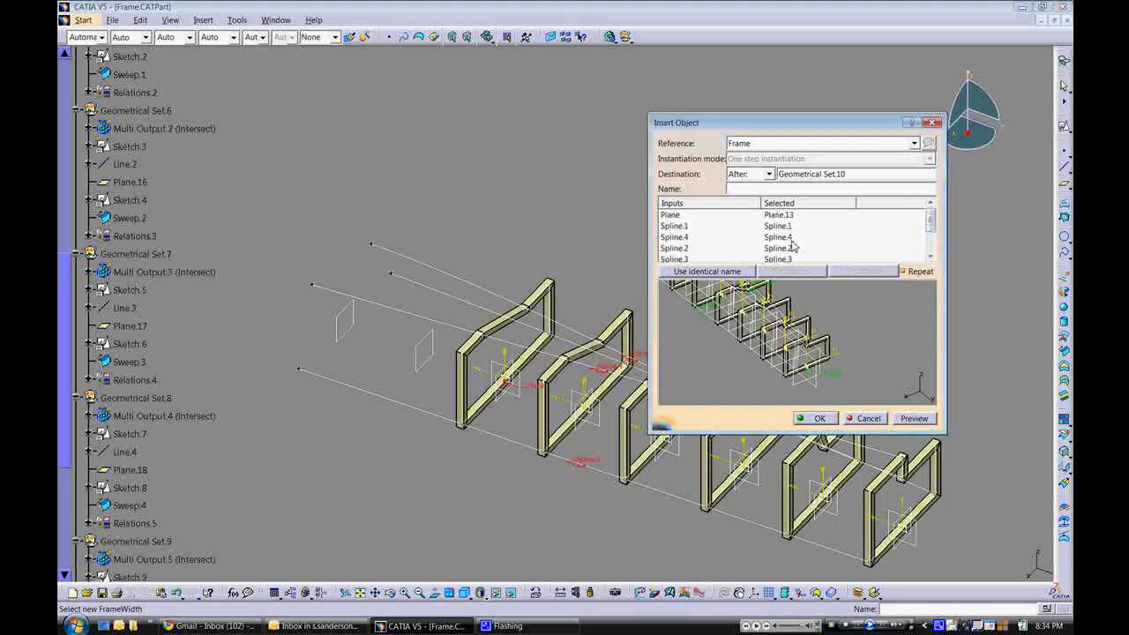
pyautogui.click(784, 216)
pyautogui.click(418, 353)
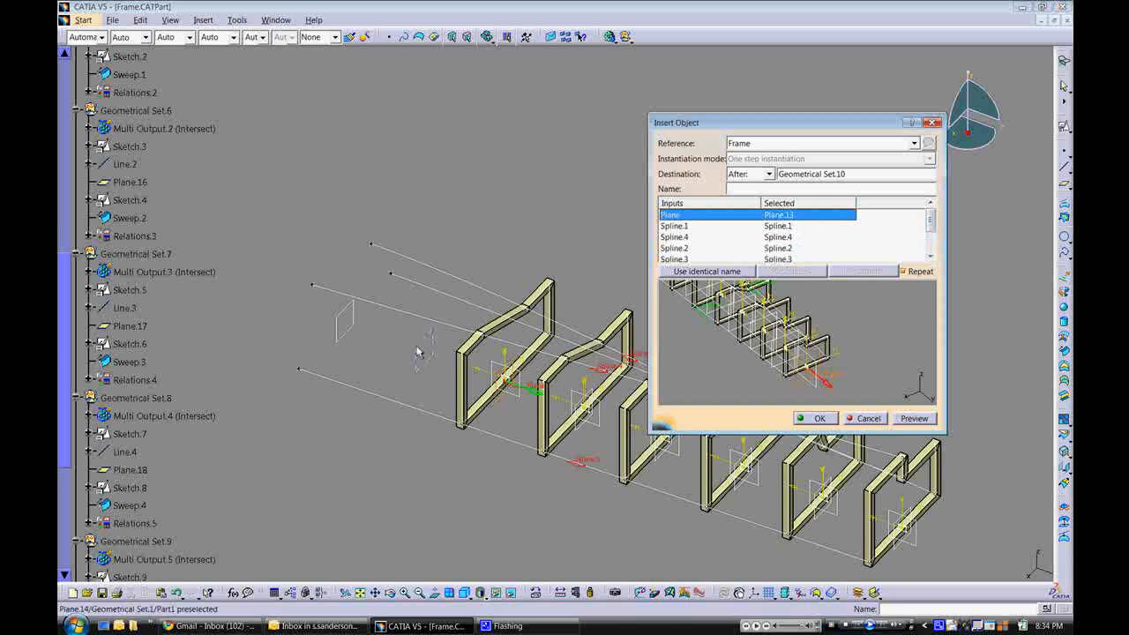
pyautogui.click(818, 418)
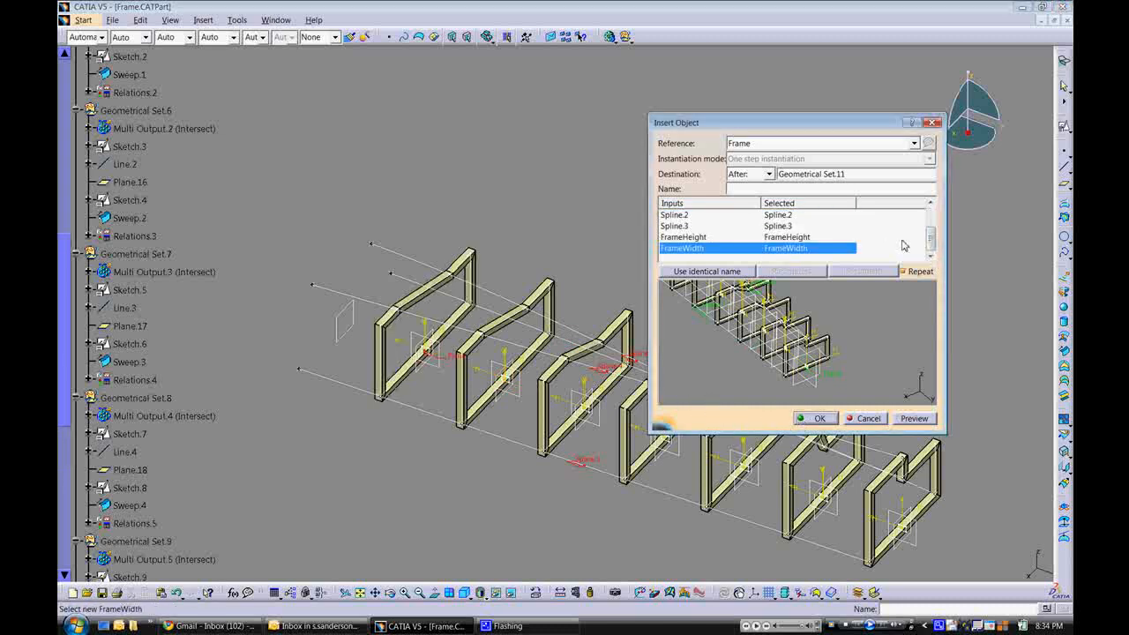
# Step: Create the last frame instance on Plane.2 at the far end of the splines and end the PowerCopy instantiation
pyautogui.moveTo(930, 216)
pyautogui.mouseDown()
pyautogui.moveTo(932, 242)
pyautogui.moveTo(930, 214)
pyautogui.mouseUp()
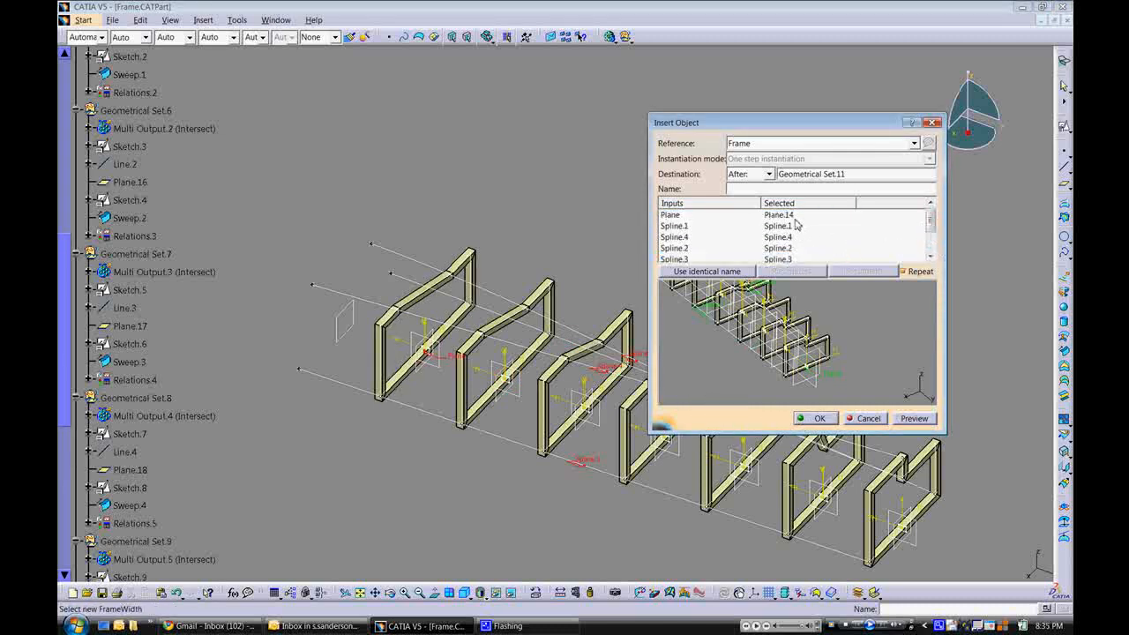
pyautogui.click(798, 215)
pyautogui.click(335, 322)
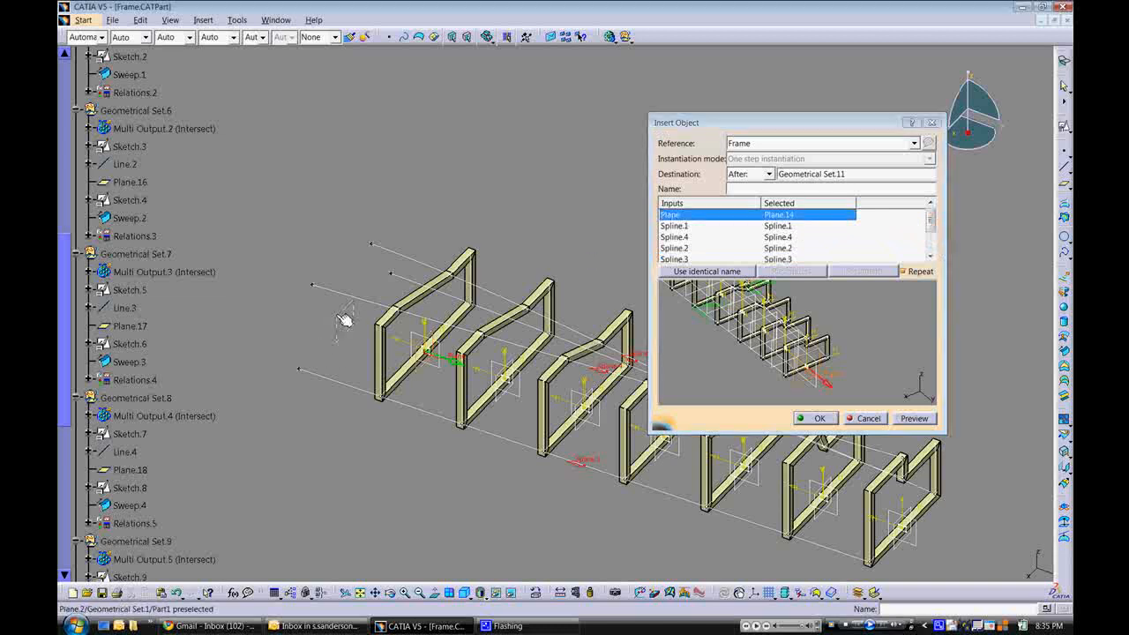
pyautogui.click(819, 418)
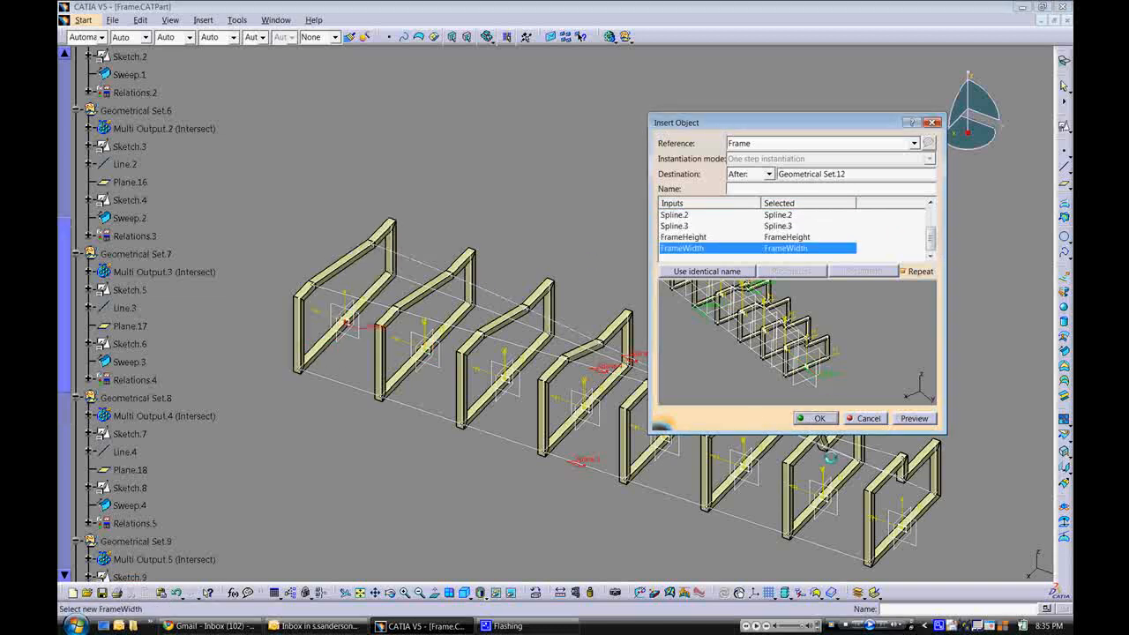
pyautogui.click(932, 122)
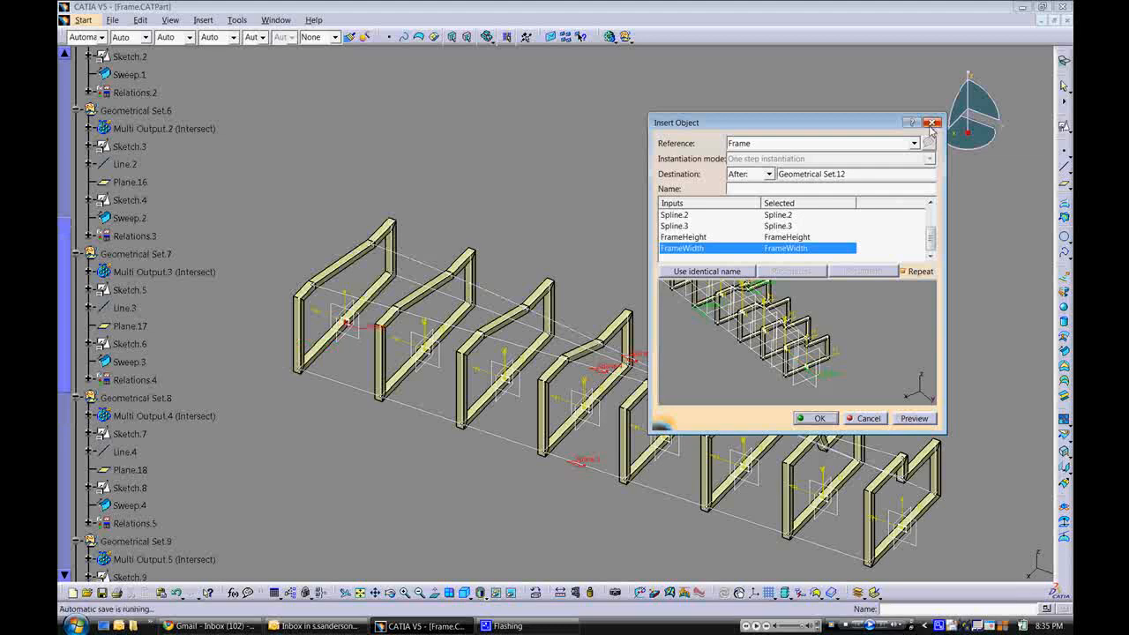
pyautogui.moveTo(864, 197); pyautogui.dragTo(789, 300, button='middle')
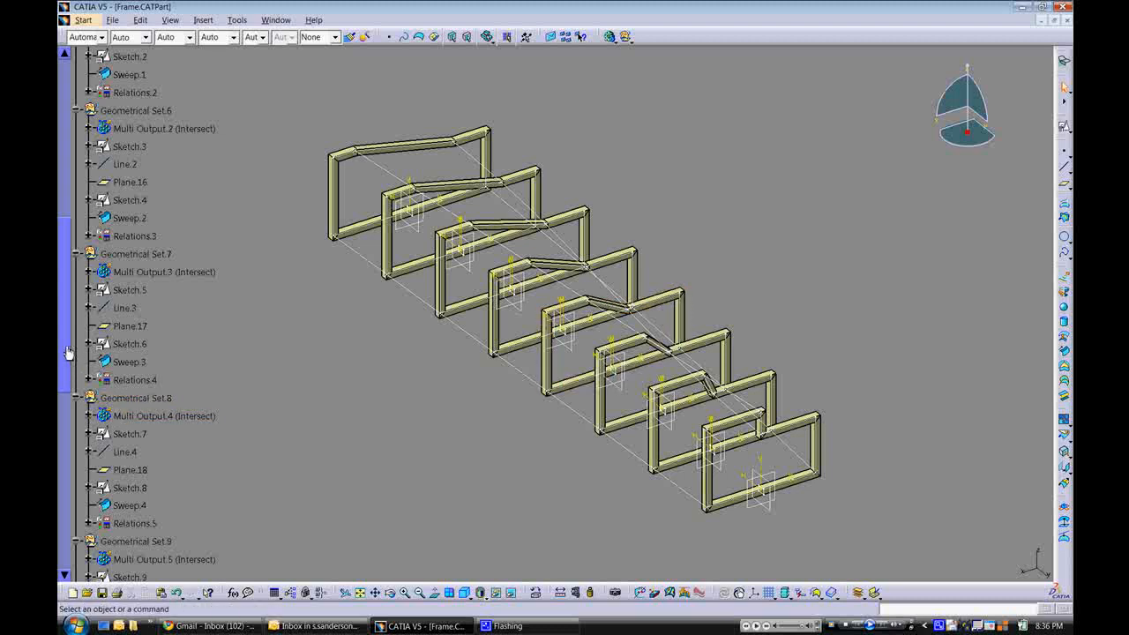
pyautogui.moveTo(65, 353); pyautogui.dragTo(63, 530)
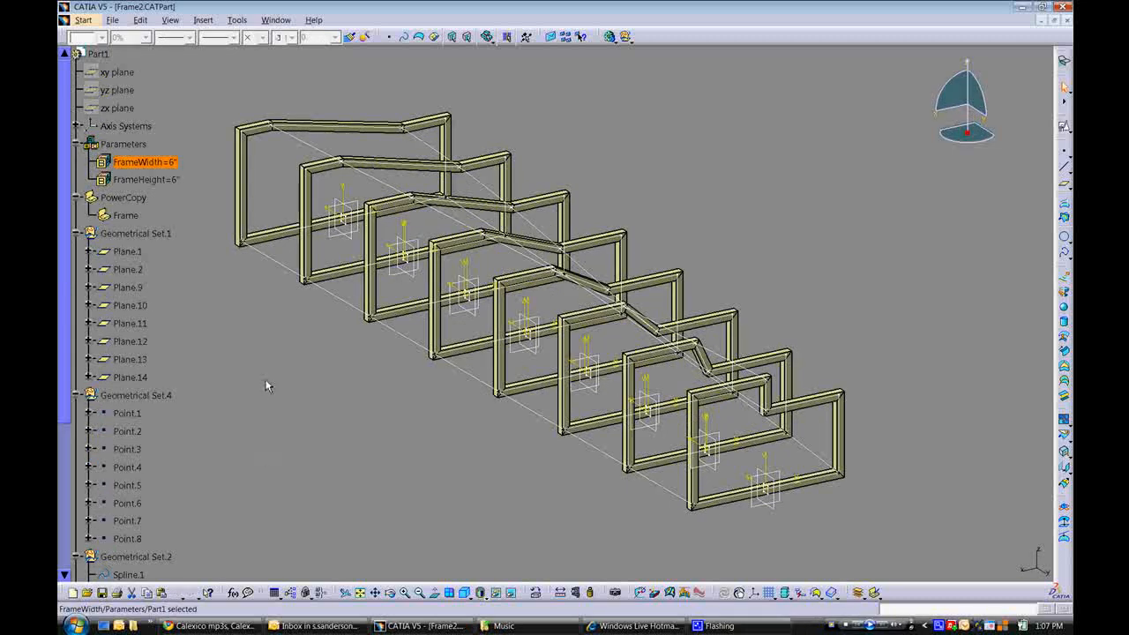
# Step: Move Plane.2 closer to Plane.1, reducing its offset to about 44' 7" 13/16
pyautogui.doubleClick(333, 240)
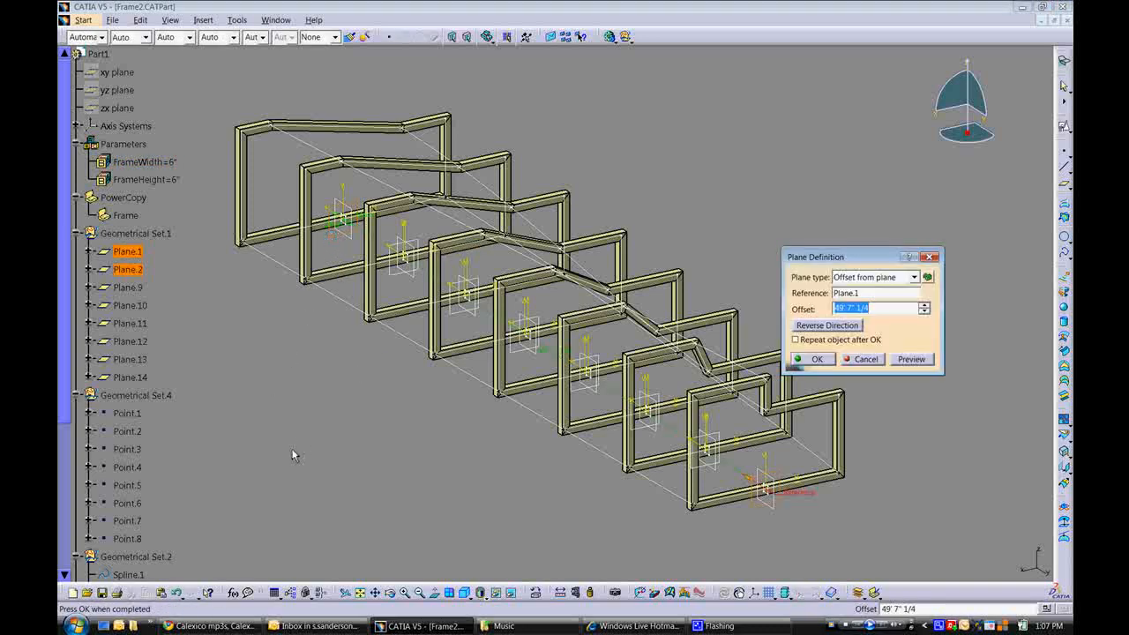
pyautogui.moveTo(295, 456); pyautogui.dragTo(370, 470, button='middle')
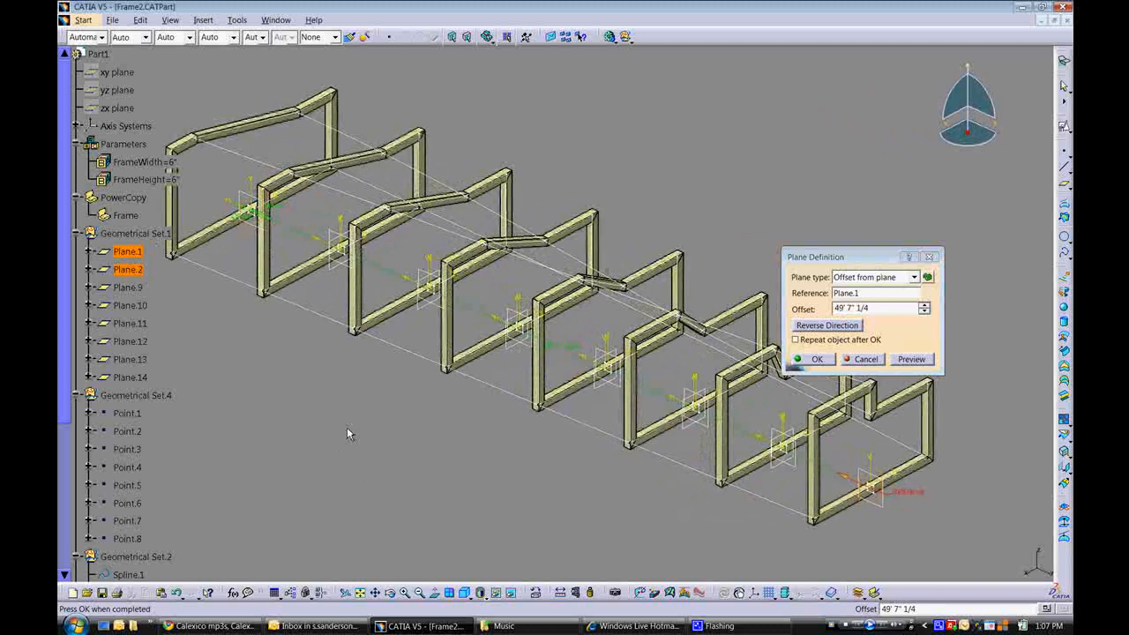
pyautogui.moveTo(346, 427); pyautogui.dragTo(398, 448, button='middle')
pyautogui.moveTo(296, 246); pyautogui.dragTo(337, 288)
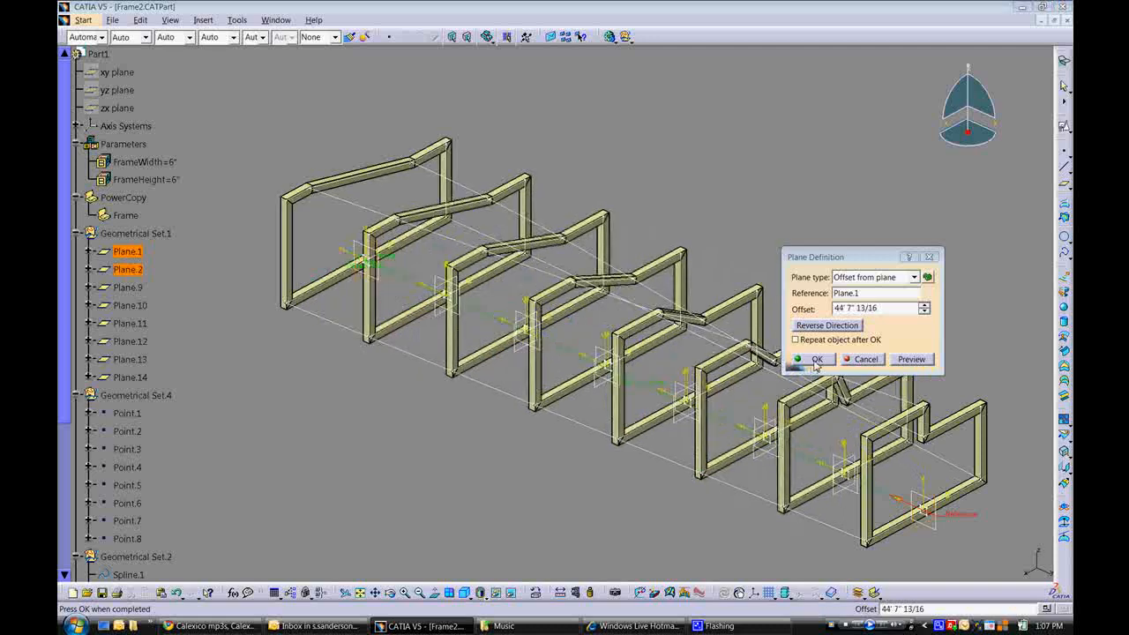
pyautogui.click(812, 360)
# Step: Set the V coordinate of Point.6 on Plane.2 to 10'
pyautogui.moveTo(385, 406); pyautogui.dragTo(365, 390, button='middle')
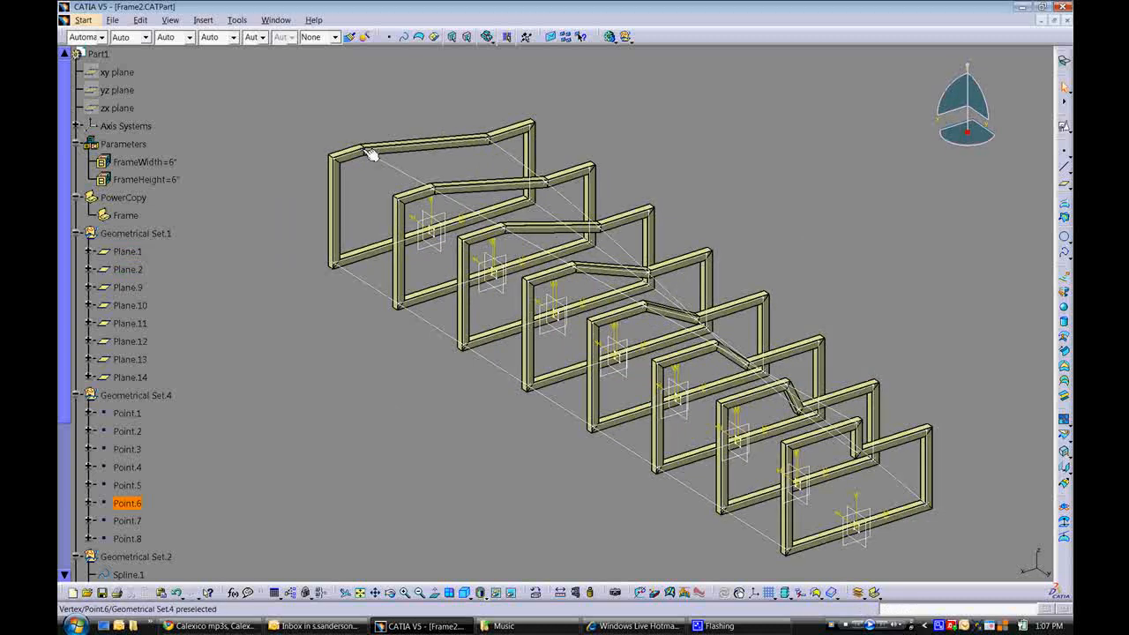
pyautogui.click(384, 209)
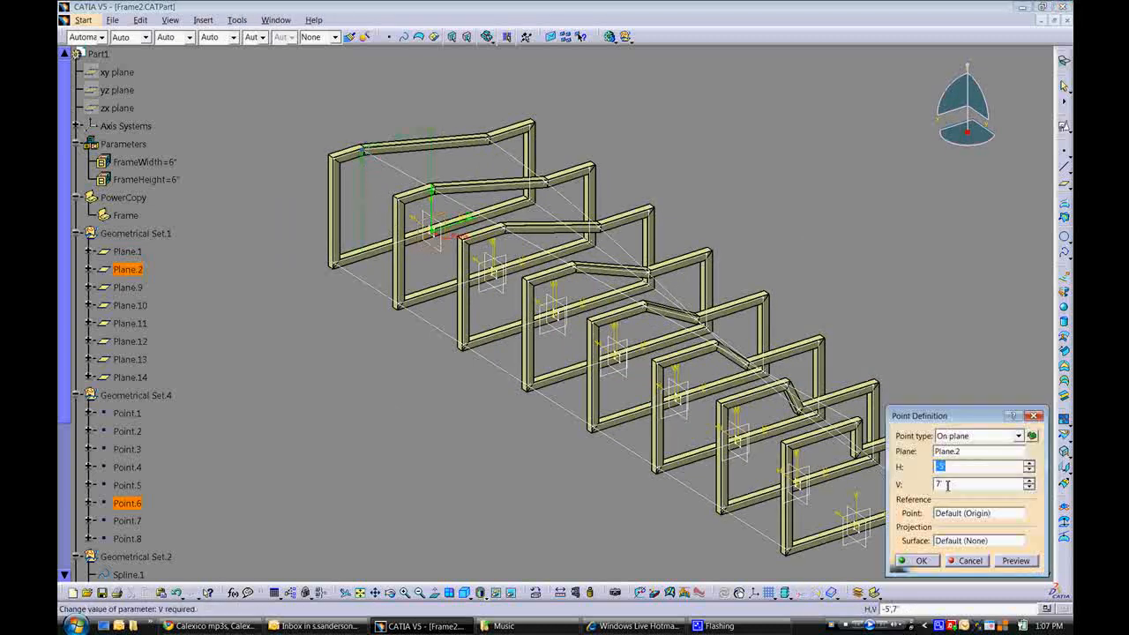
pyautogui.moveTo(948, 485); pyautogui.dragTo(917, 484)
pyautogui.write('1')
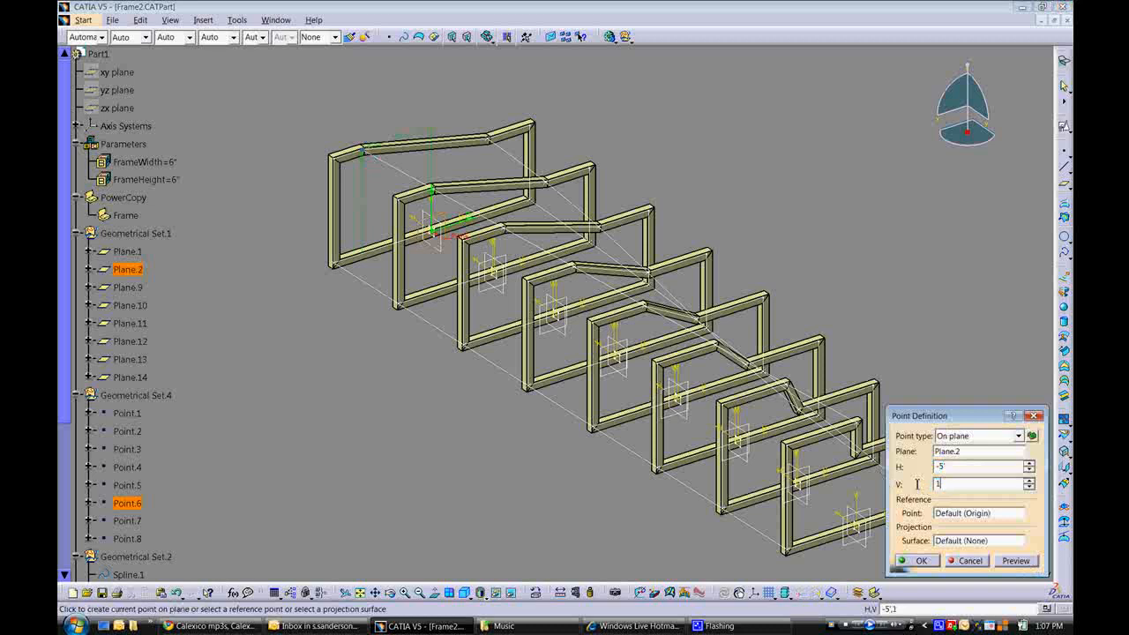
pyautogui.write('0')
pyautogui.click(920, 561)
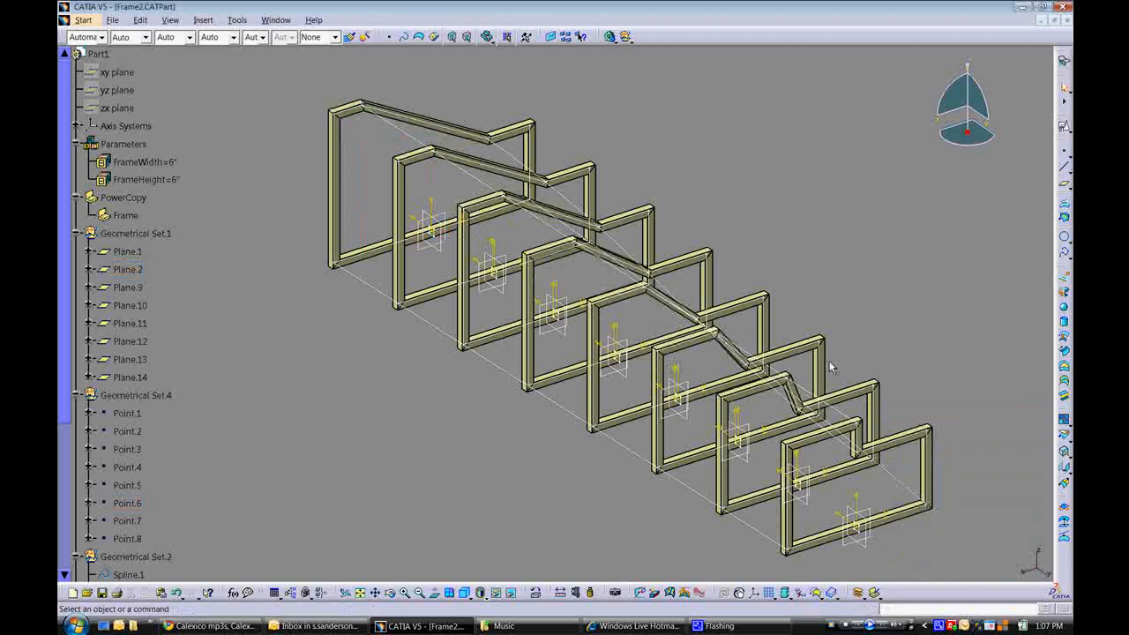
# Step: Set the V coordinate of Point.7 on Plane.2 to 3' and look over the frames from several angles
pyautogui.moveTo(832, 368); pyautogui.dragTo(532, 327, button='middle')
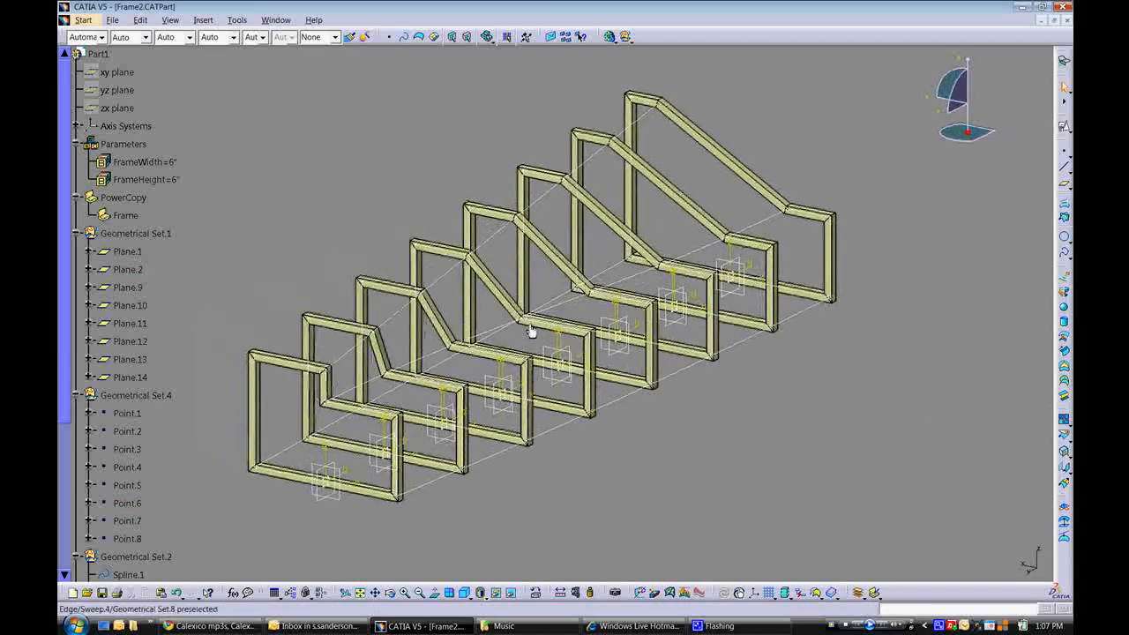
pyautogui.doubleClick(789, 216)
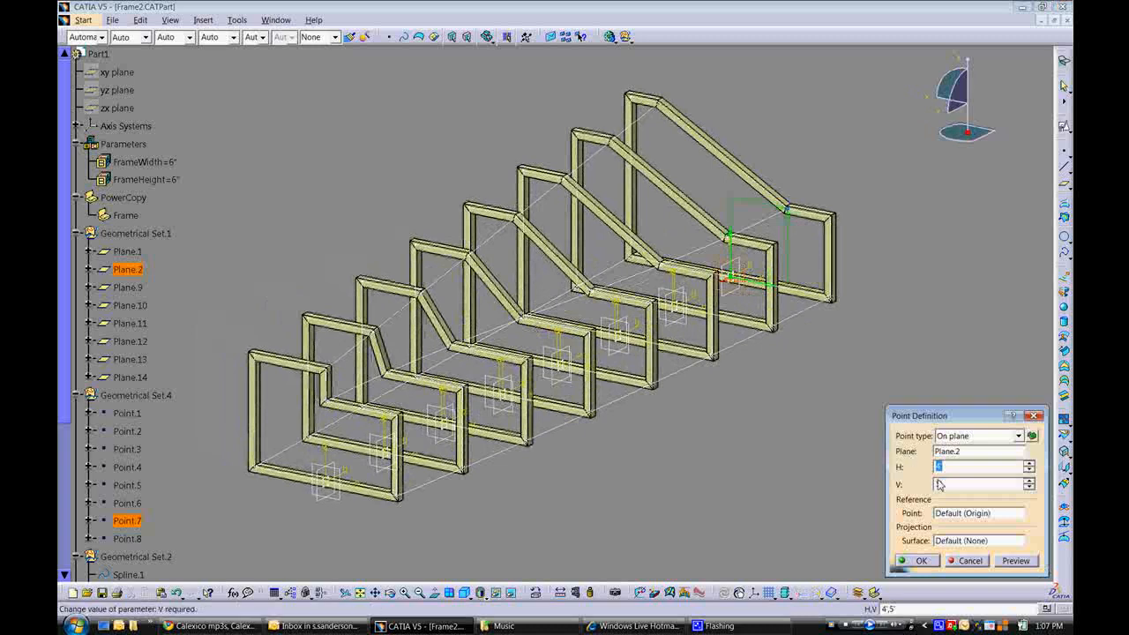
pyautogui.doubleClick(937, 484)
pyautogui.write('3')
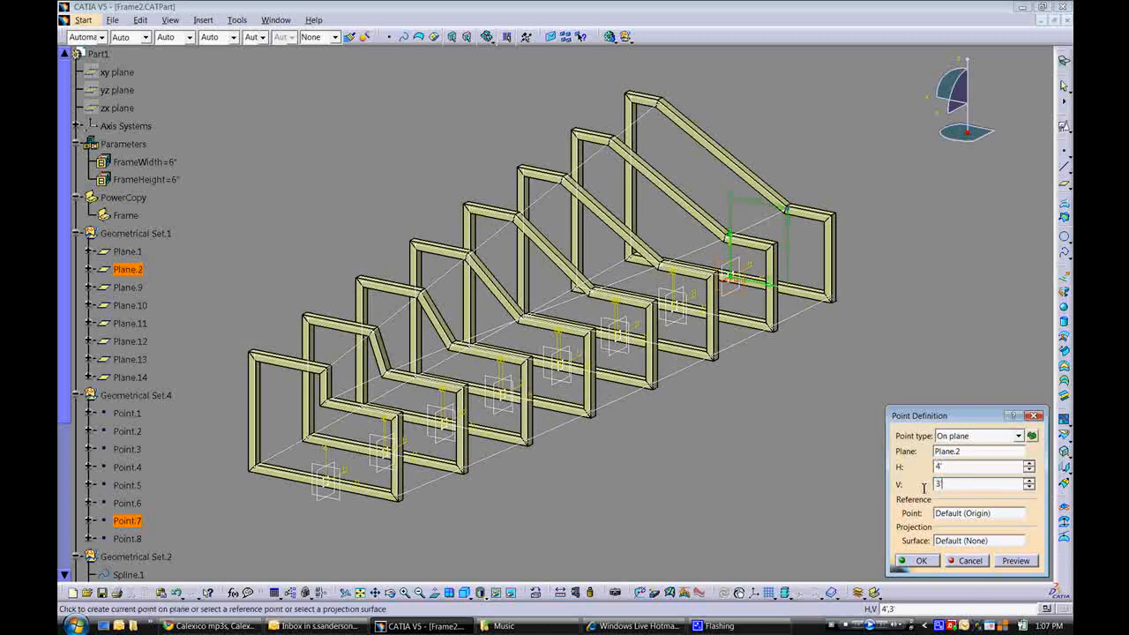
pyautogui.click(918, 563)
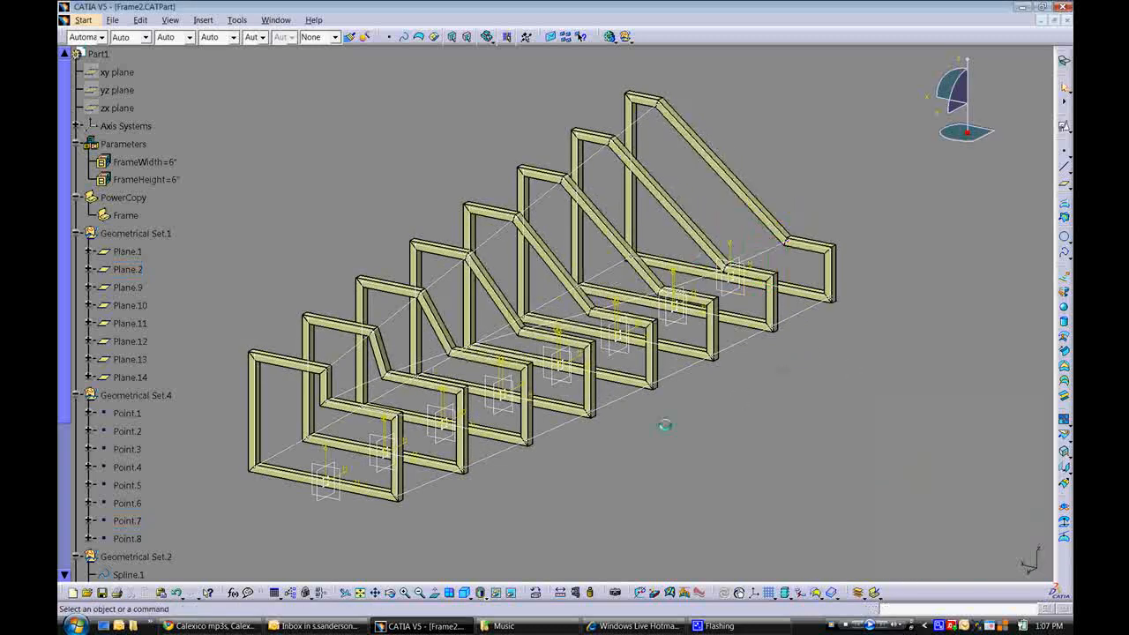
pyautogui.moveTo(663, 423); pyautogui.dragTo(936, 470, button='middle')
pyautogui.moveTo(936, 404); pyautogui.dragTo(913, 380, button='middle')
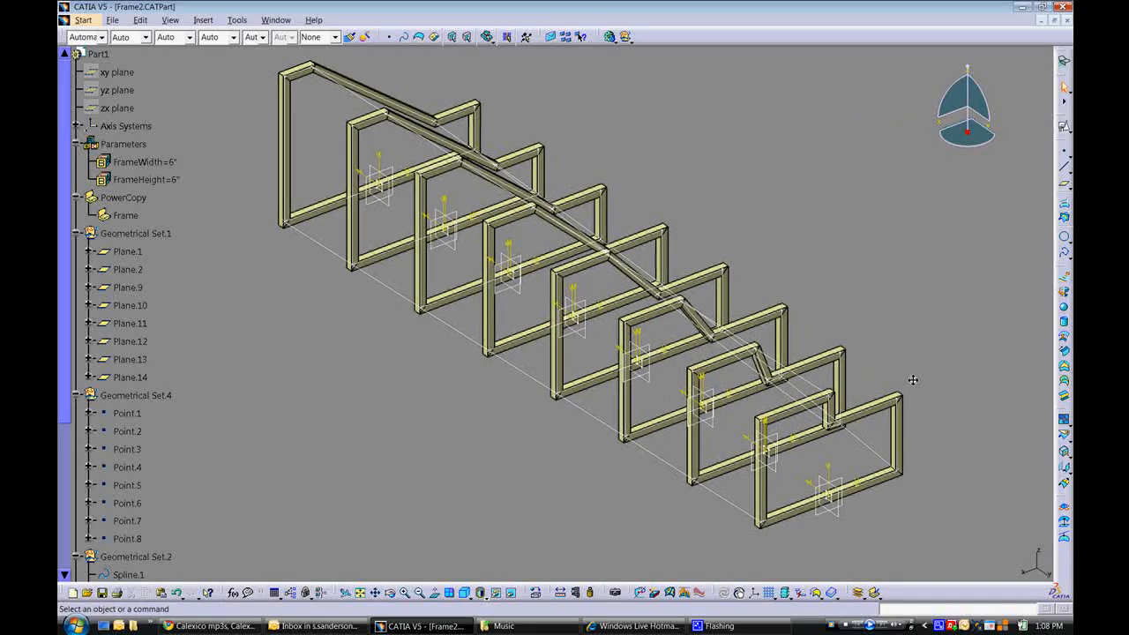
pyautogui.moveTo(825, 296); pyautogui.dragTo(866, 284, button='middle')
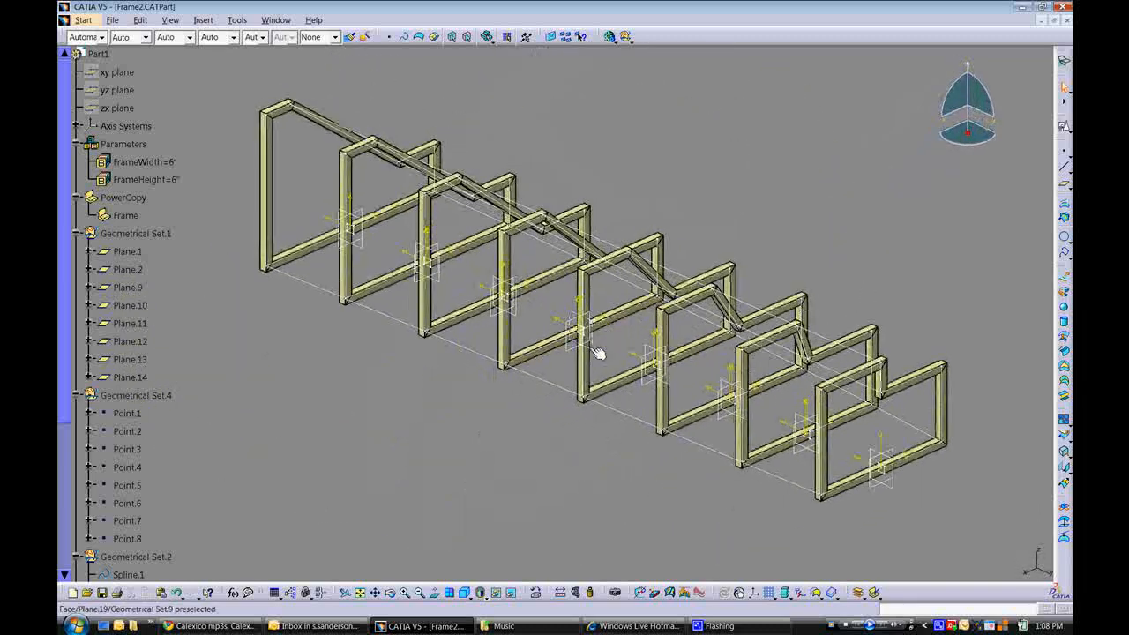
# Step: Set the FrameHeight parameter to 1'
pyautogui.click(157, 179)
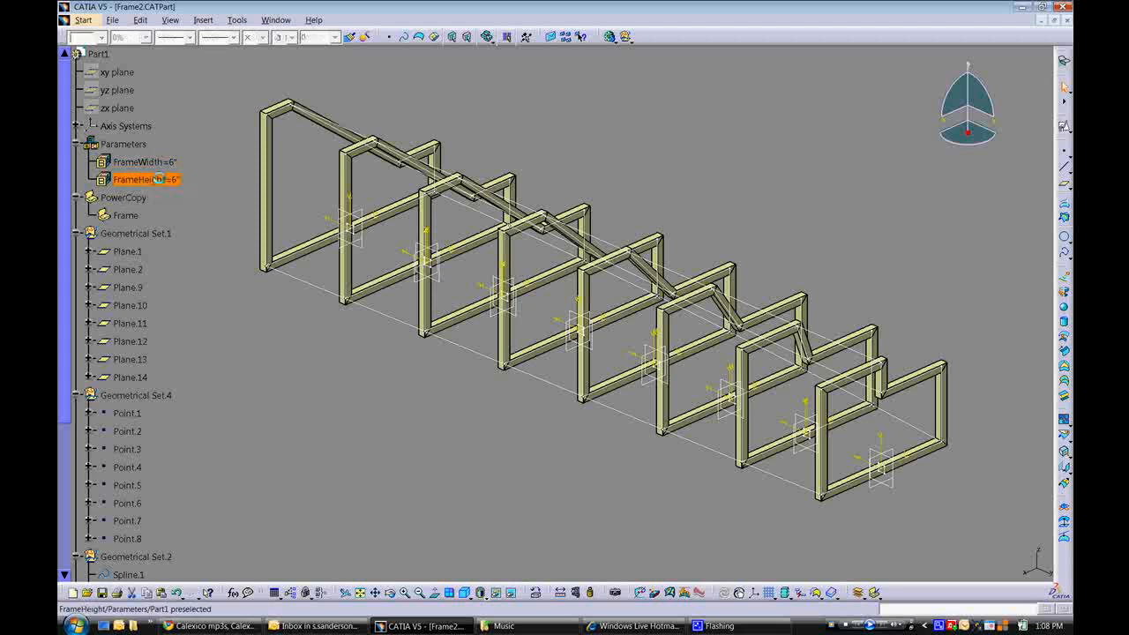
pyautogui.doubleClick(157, 179)
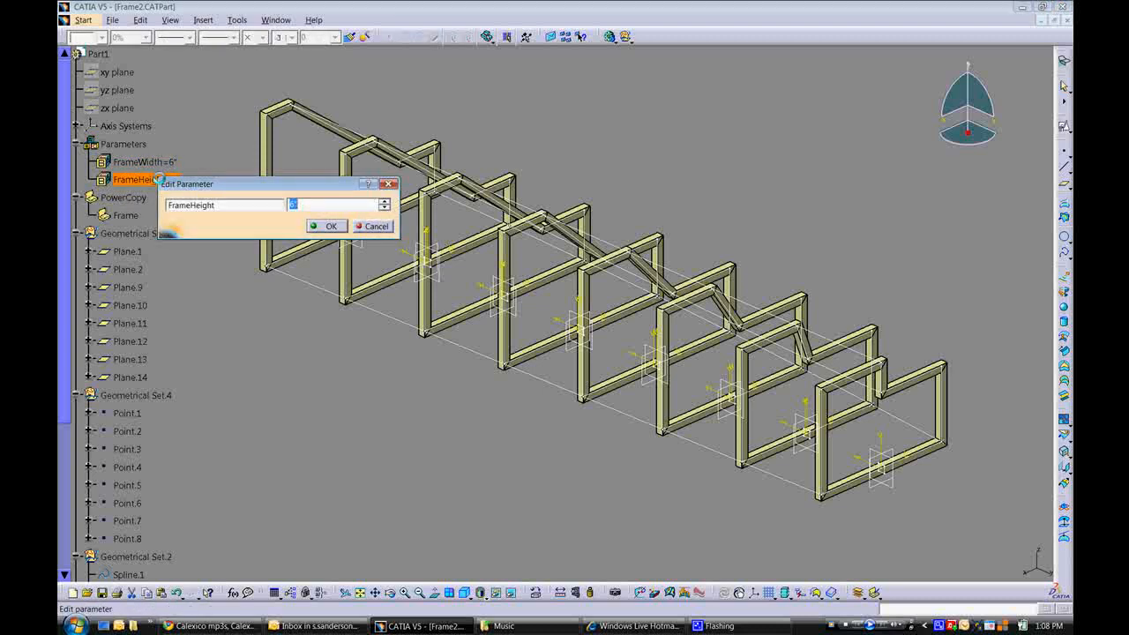
pyautogui.write("1'")
pyautogui.click(328, 228)
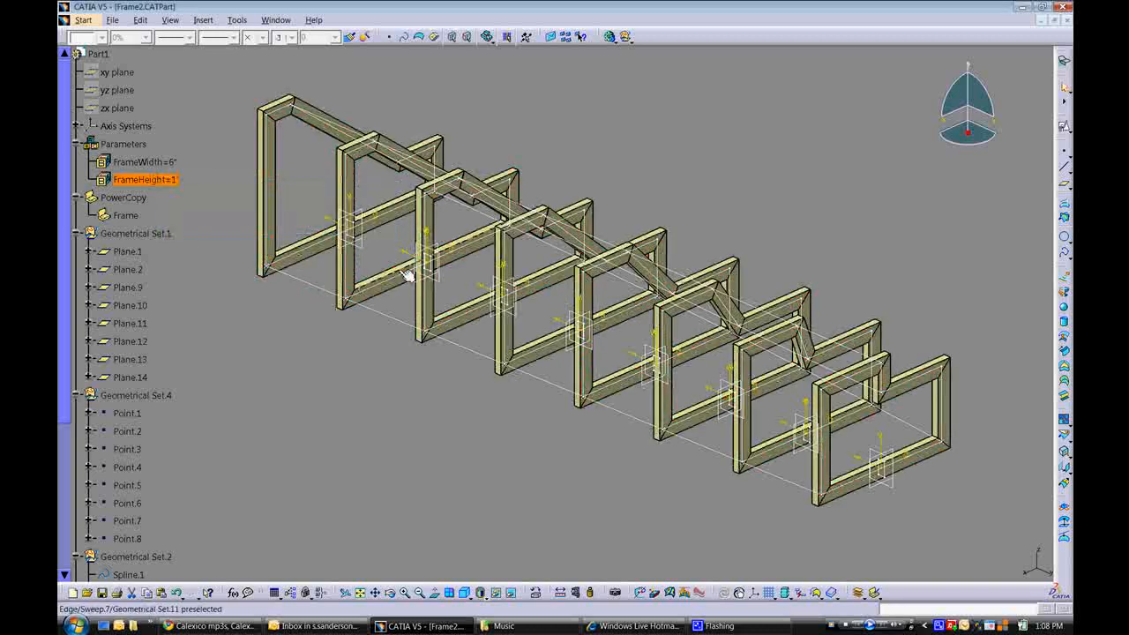
pyautogui.moveTo(407, 275); pyautogui.dragTo(432, 308, button='middle')
# Step: Set the FrameWidth parameter to 8"
pyautogui.click(163, 163)
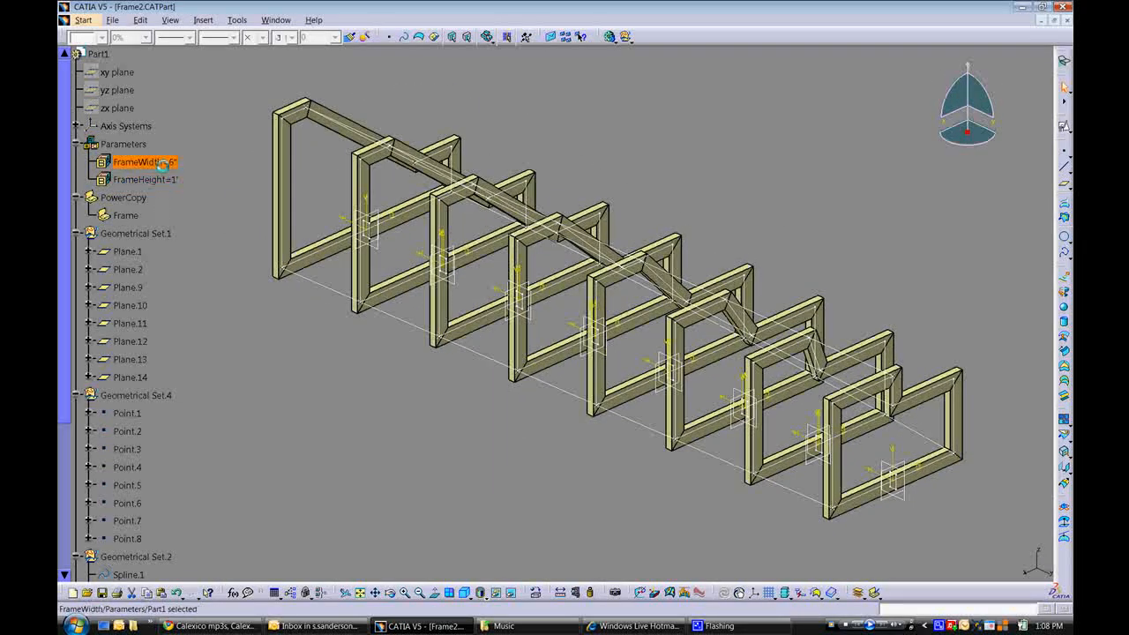
pyautogui.doubleClick(163, 163)
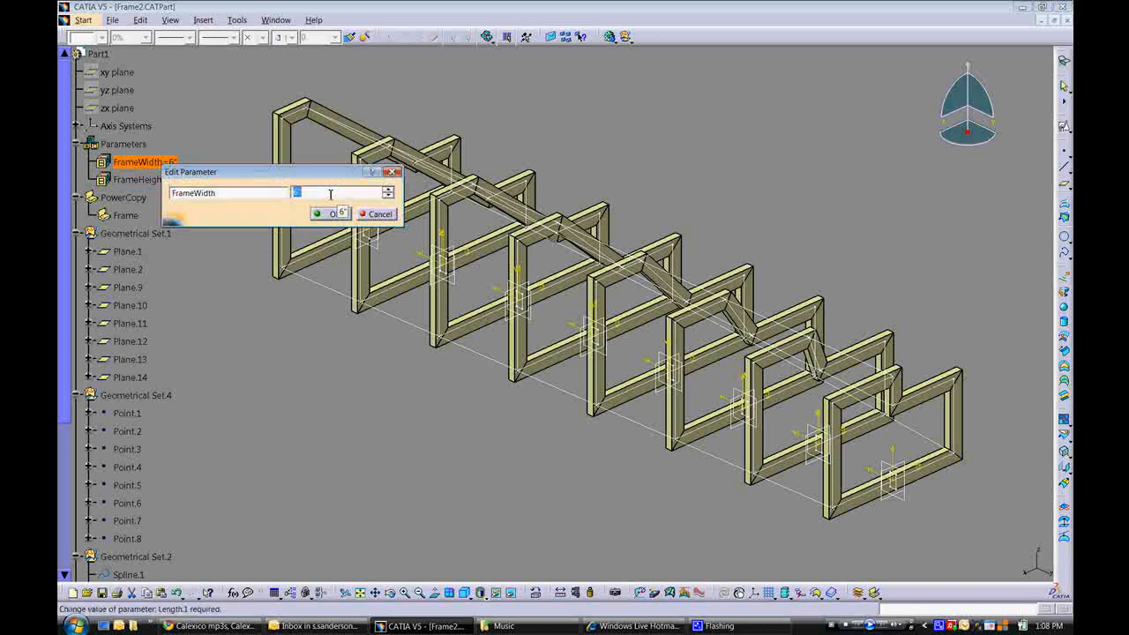
pyautogui.write('8')
pyautogui.click(324, 213)
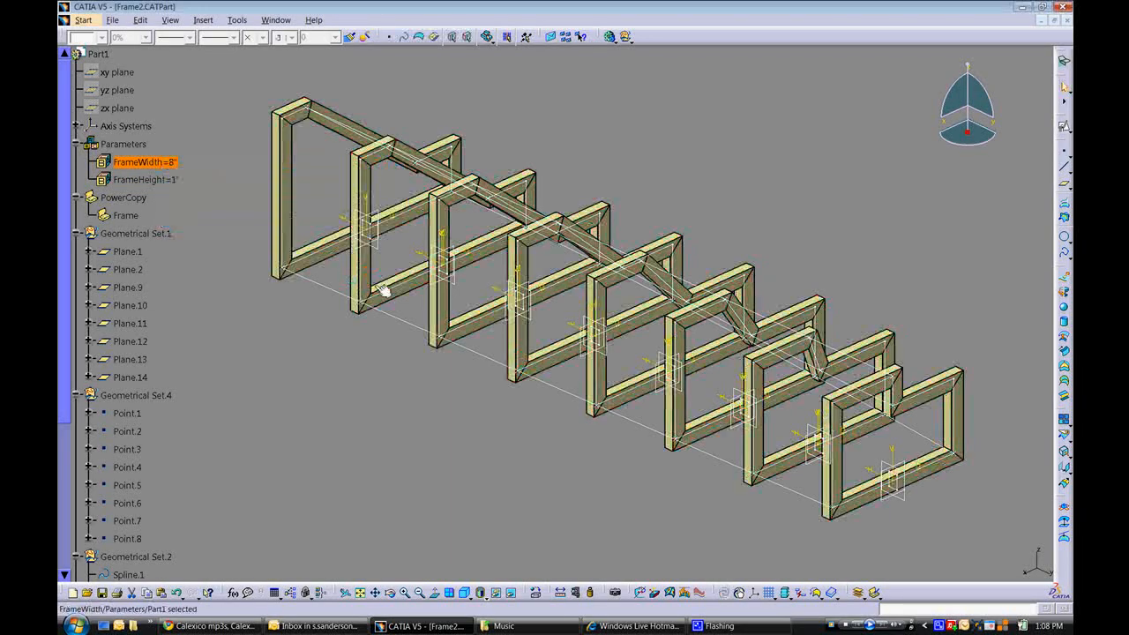
pyautogui.moveTo(384, 291); pyautogui.dragTo(401, 307, button='middle')
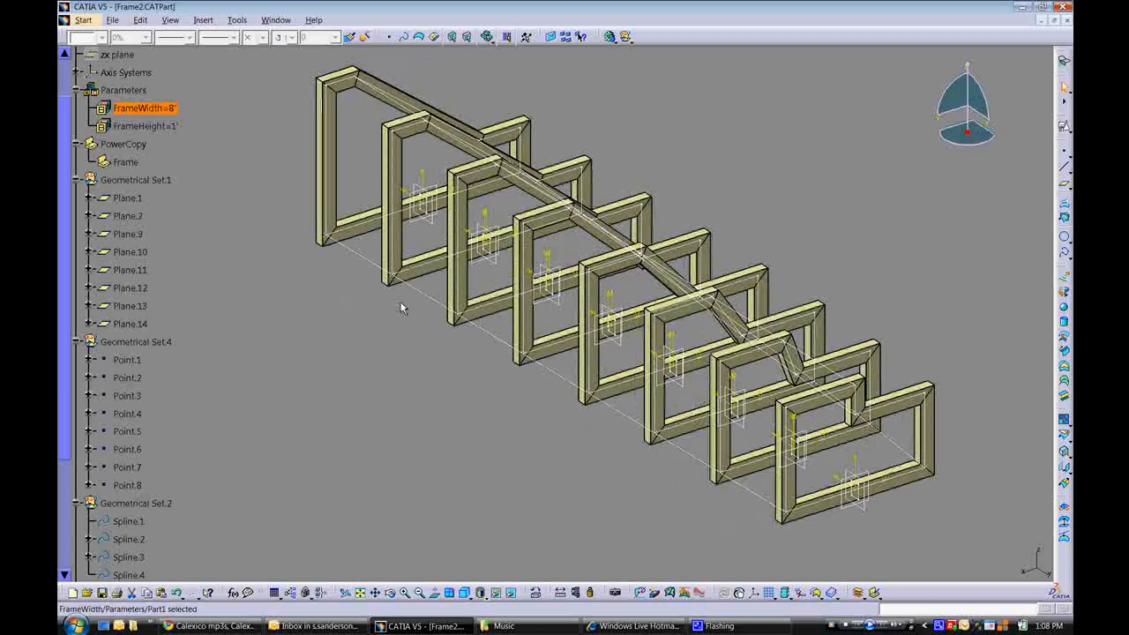
# Step: Review the FrameWidth and FrameHeight parameters in the tree and examine the frames they control
pyautogui.click(139, 106)
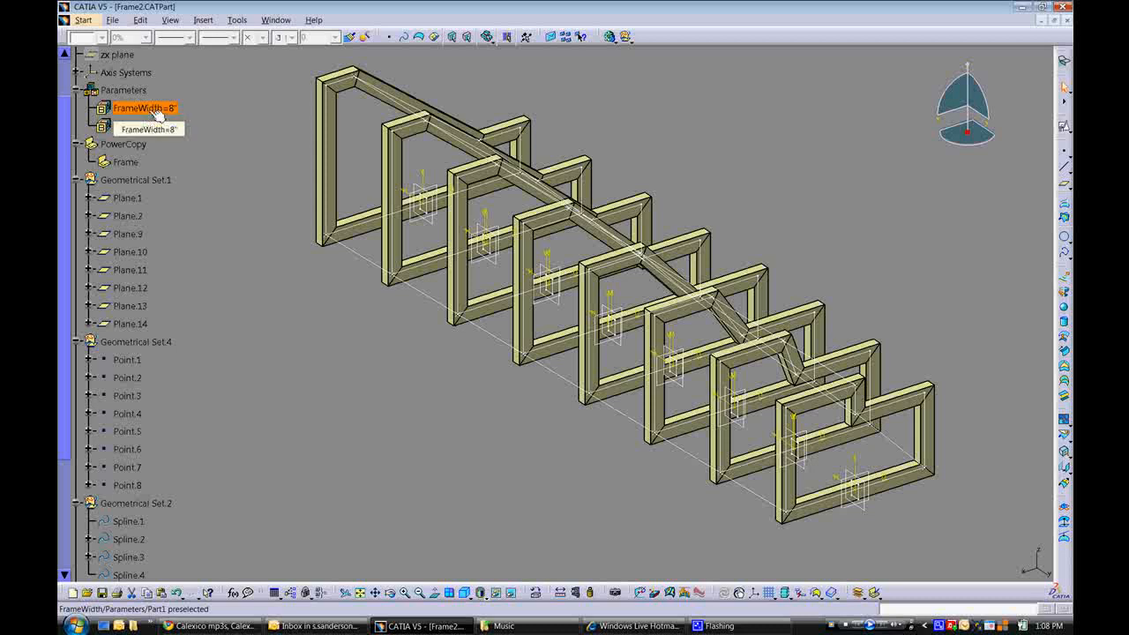
pyautogui.keyDown('ctrl'); pyautogui.click(166, 125); pyautogui.keyUp('ctrl')
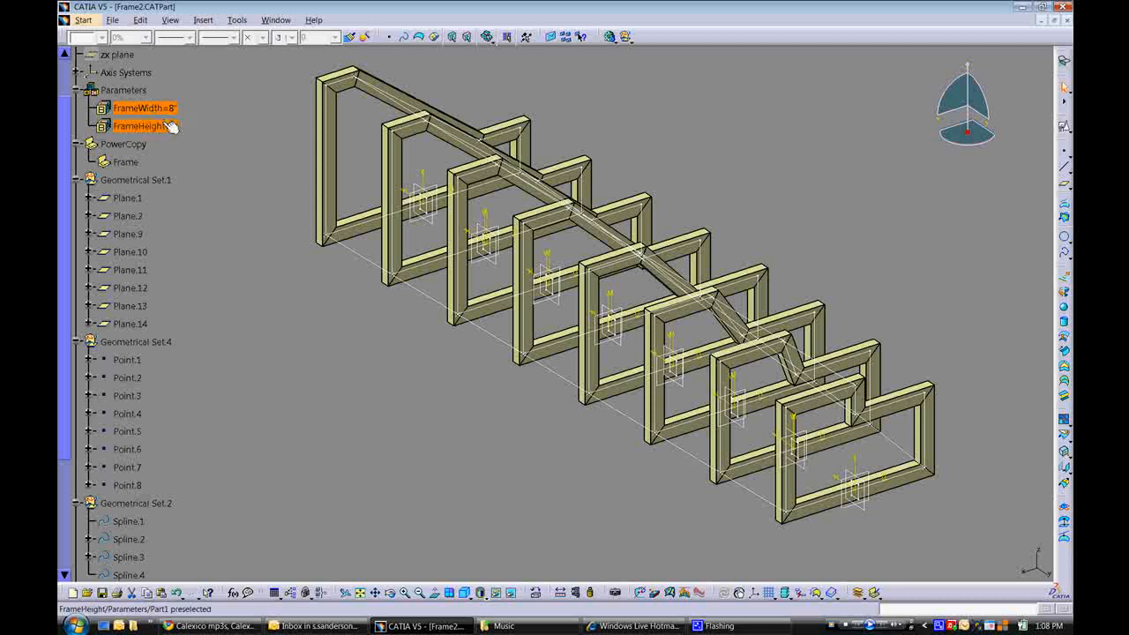
pyautogui.click(168, 125)
pyautogui.click(168, 110)
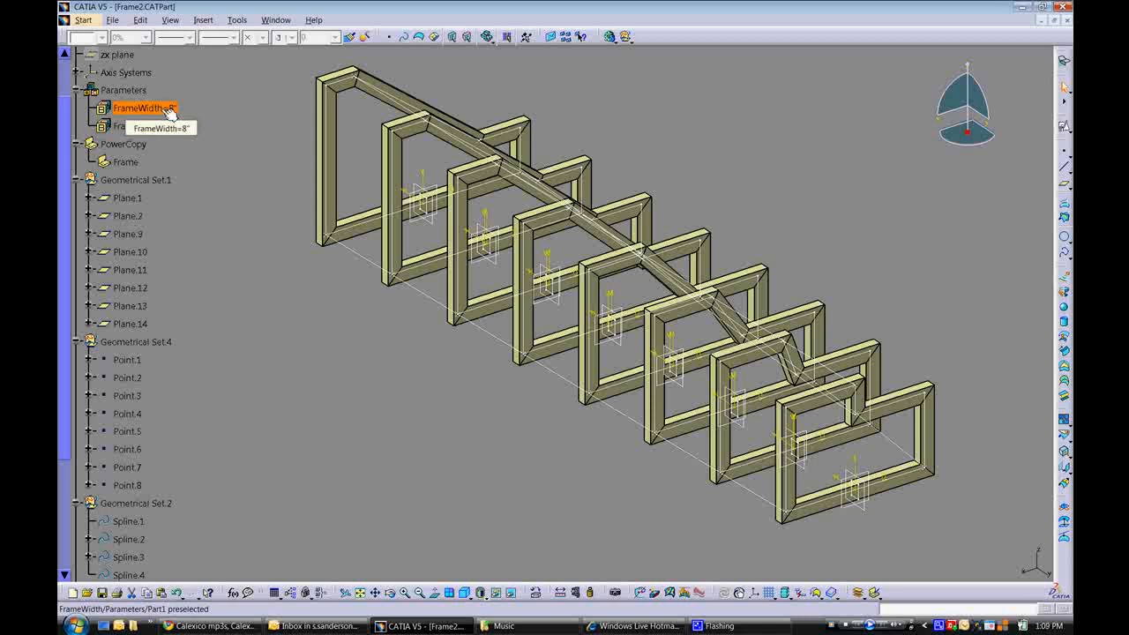
pyautogui.keyDown('ctrl'); pyautogui.click(168, 125); pyautogui.keyUp('ctrl')
pyautogui.click(169, 126)
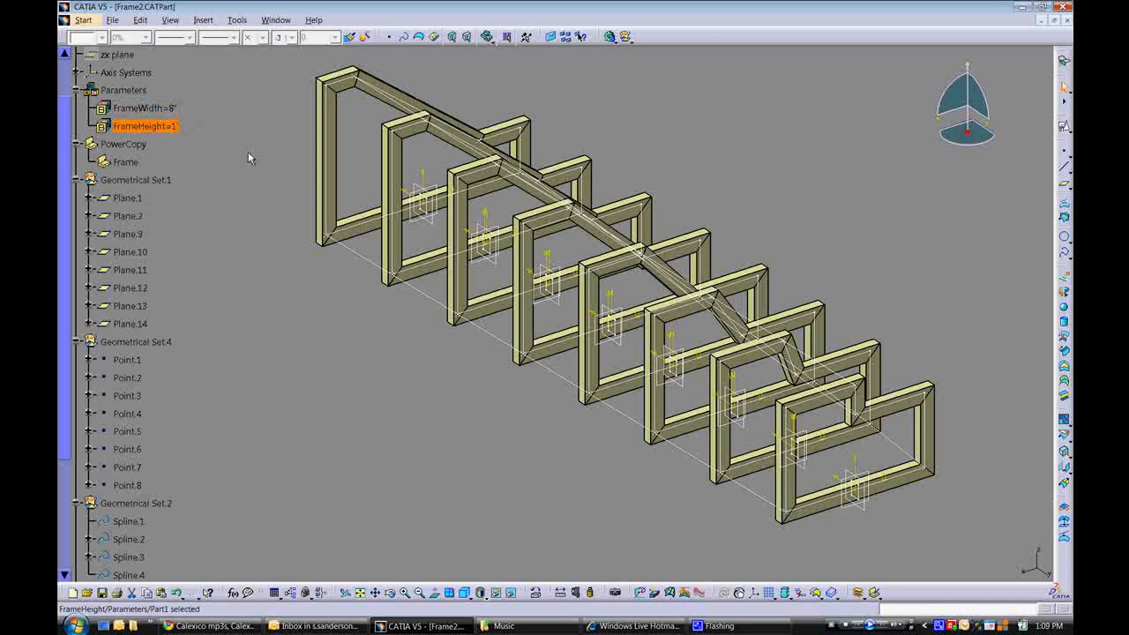
pyautogui.scroll(1, 206, 163)
pyautogui.keyDown('ctrl'); pyautogui.click(168, 162); pyautogui.keyUp('ctrl')
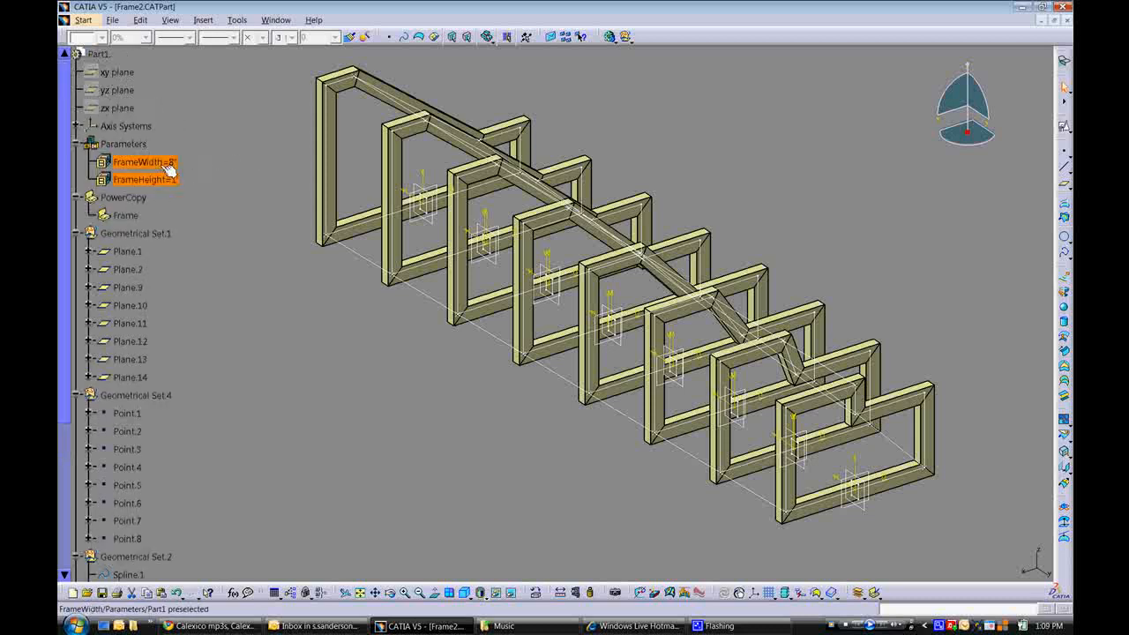
pyautogui.click(168, 162)
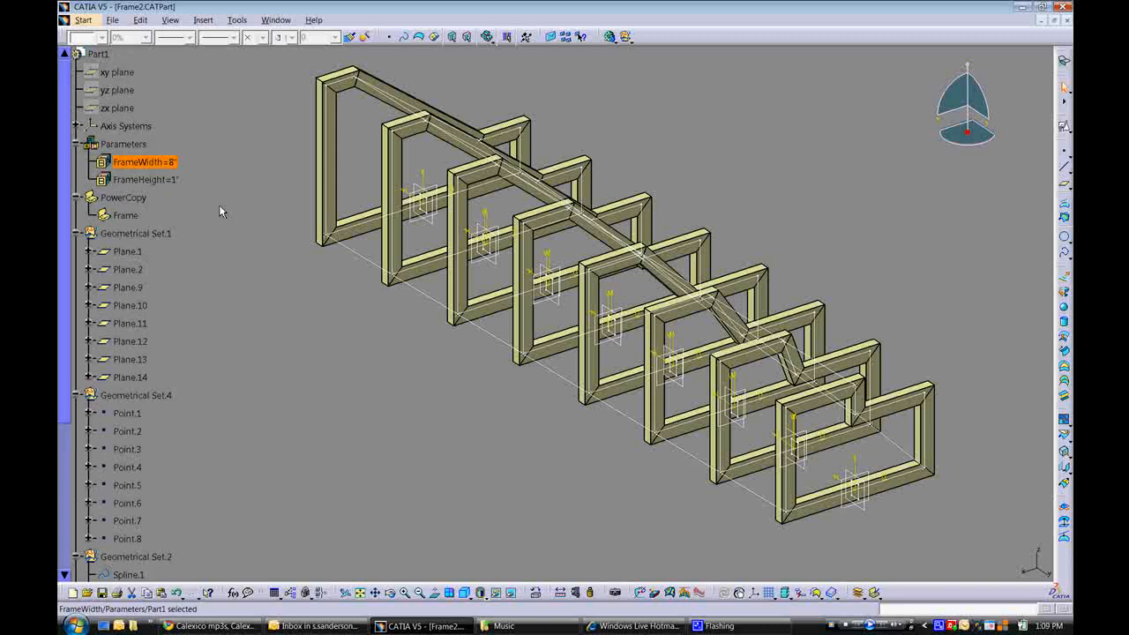
pyautogui.moveTo(451, 378); pyautogui.dragTo(537, 379, button='middle')
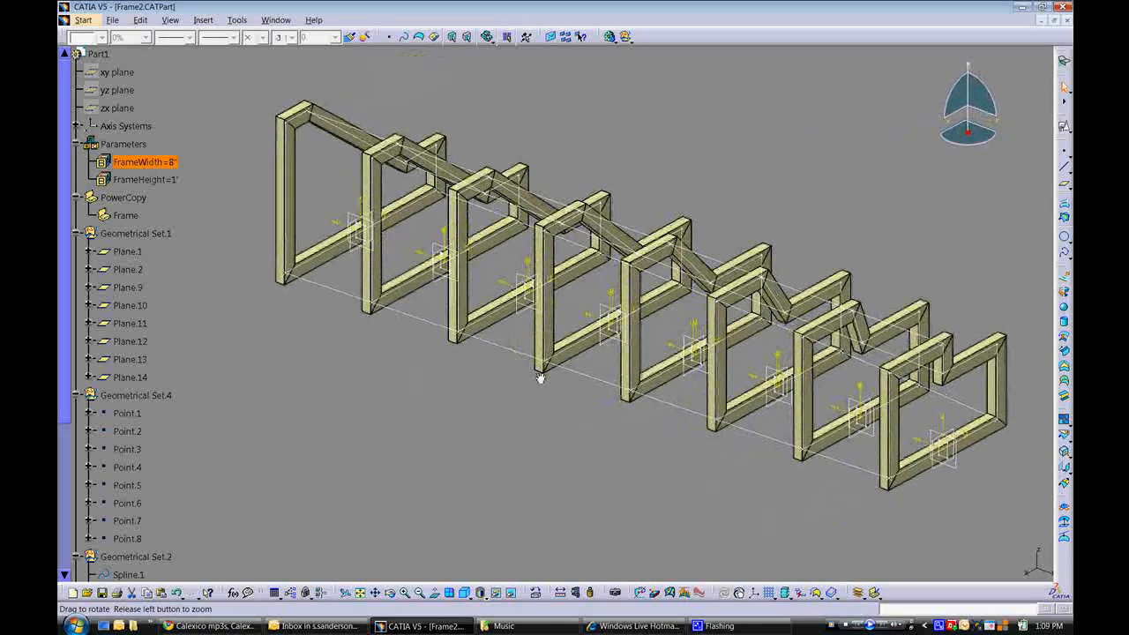